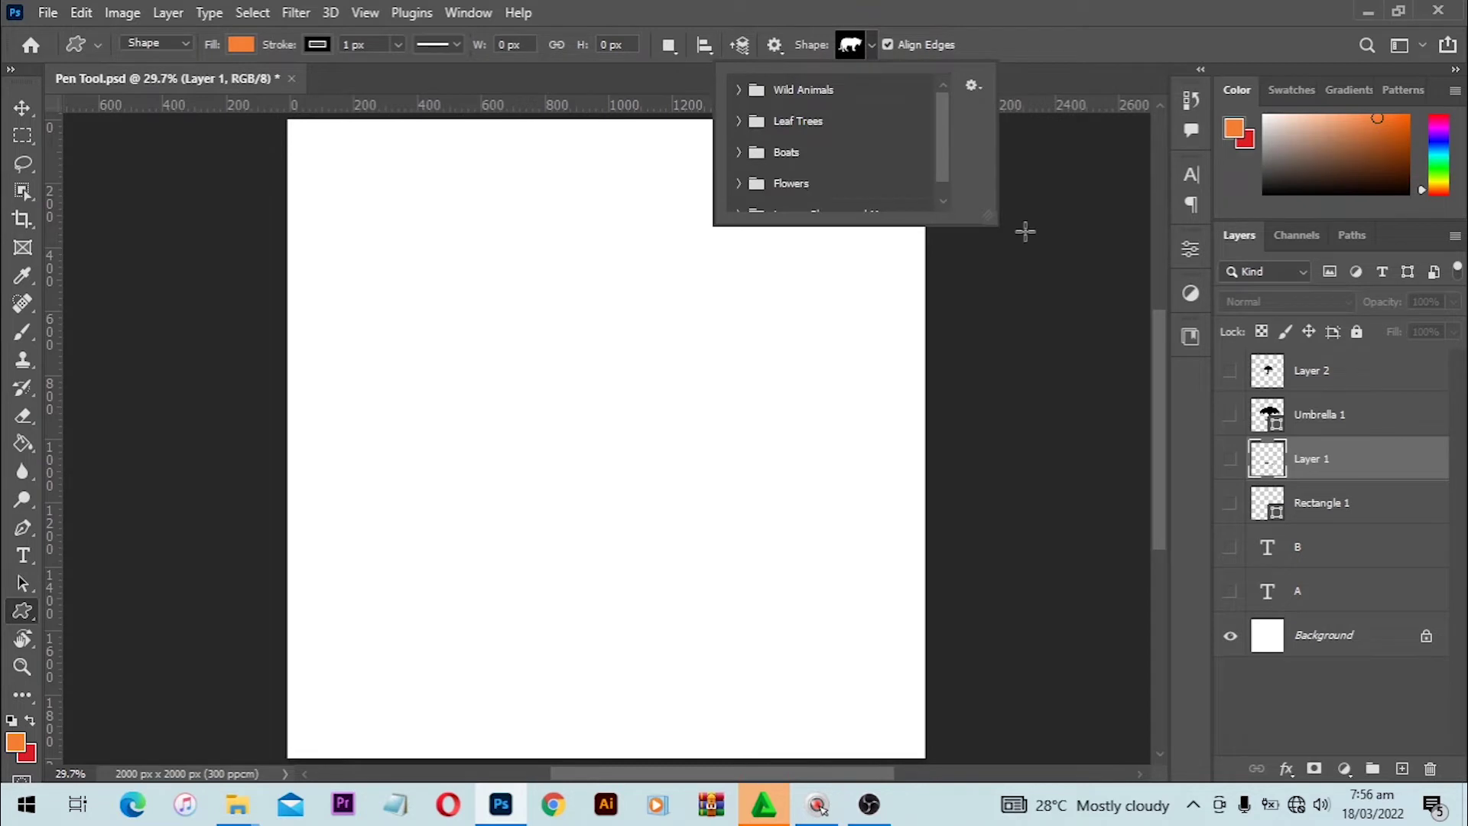
Enlarge the custom shape picker and expand its Legacy Shapes and More group.
{"action": "left_click_drag", "start_coordinate": [980, 221], "coordinate": [1157, 683]}
{"action": "left_click", "coordinate": [739, 216]}
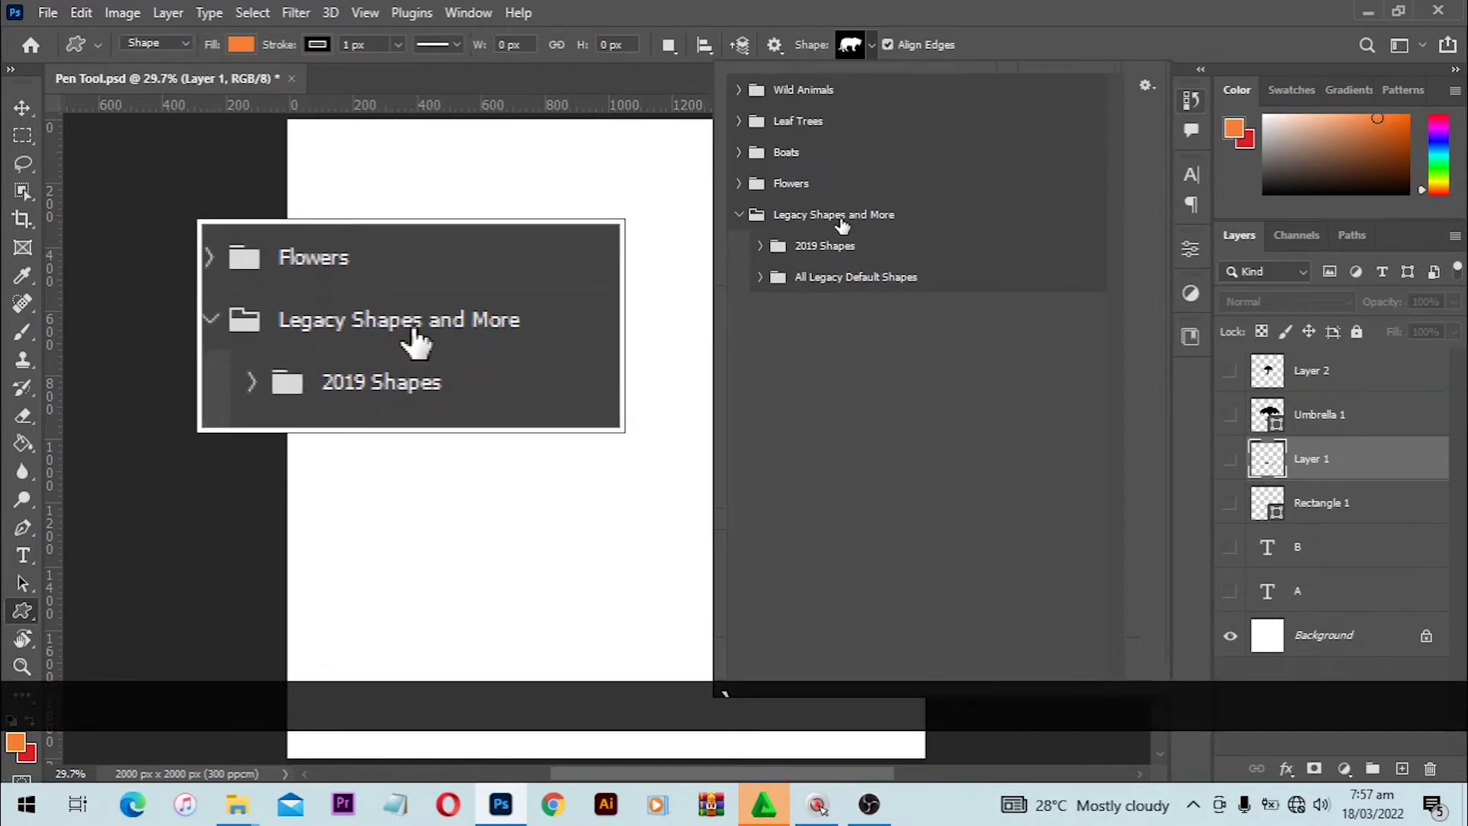
{"action": "left_click", "coordinate": [662, 210]}
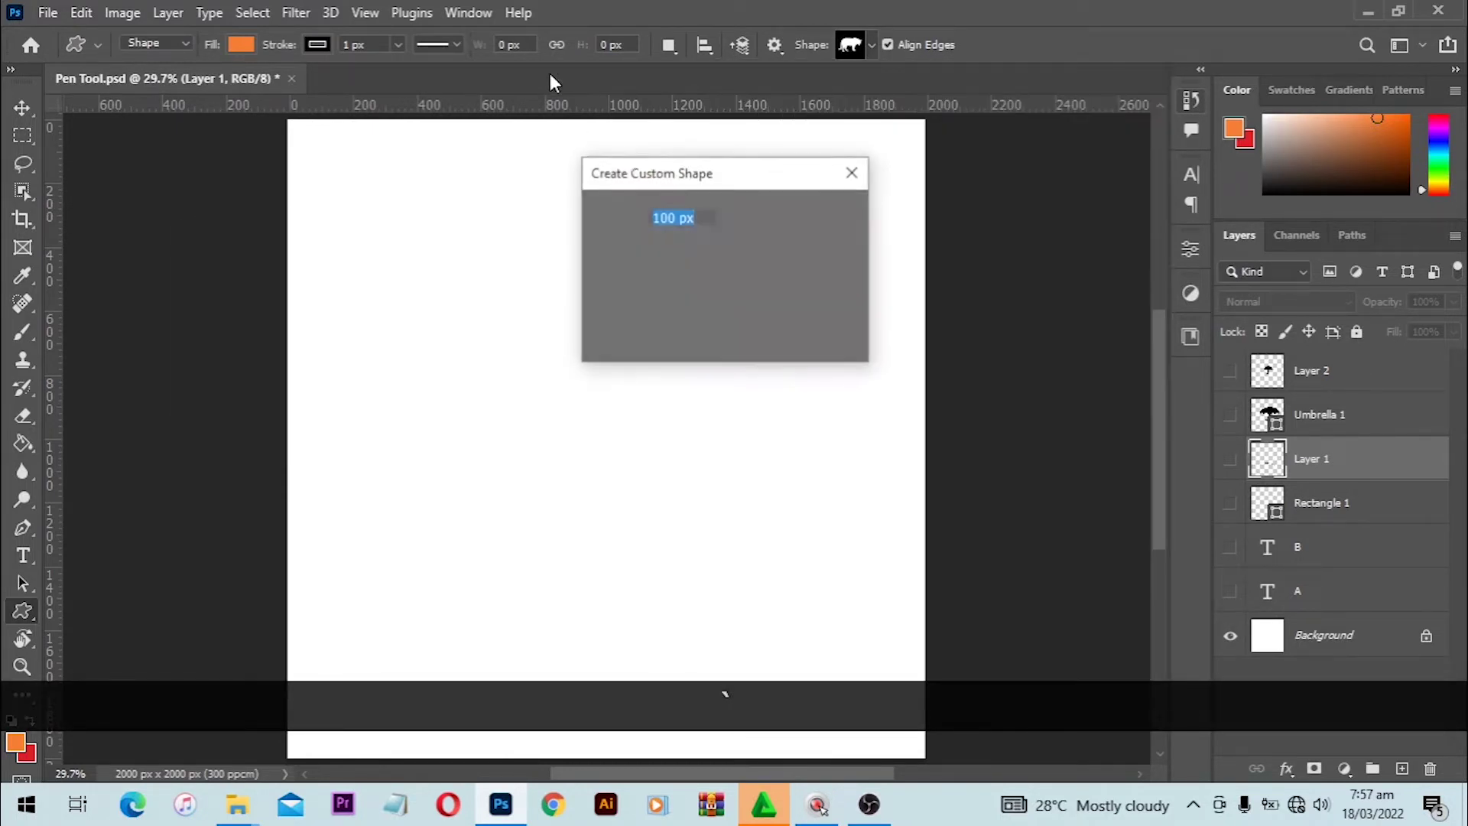
{"action": "left_click", "coordinate": [779, 329]}
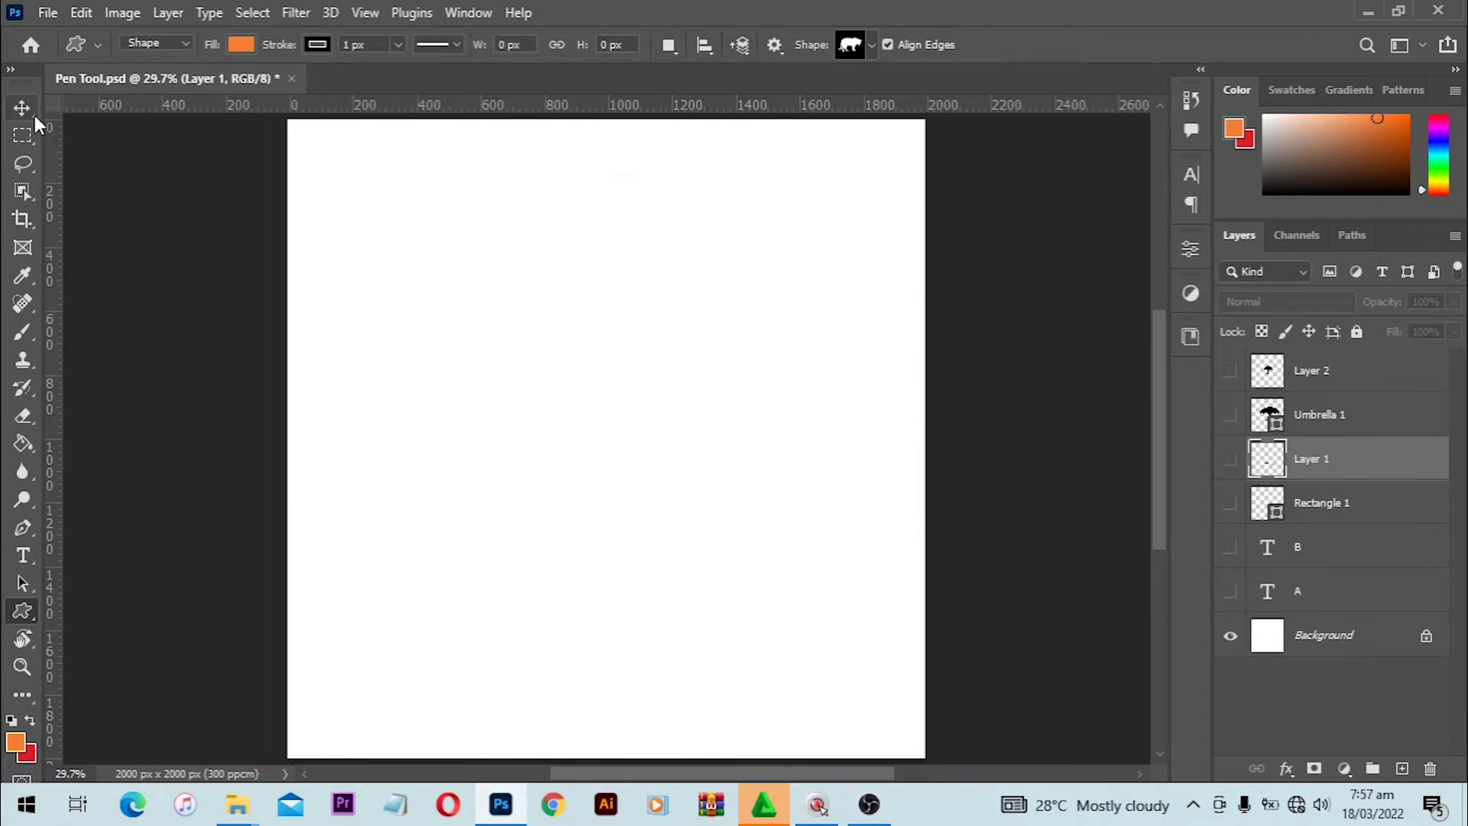
Show the Shapes panel, load the Legacy Shapes and More set into it, and lengthen the panel to fit all groups.
{"action": "left_click", "coordinate": [34, 115]}
{"action": "left_click", "coordinate": [476, 12]}
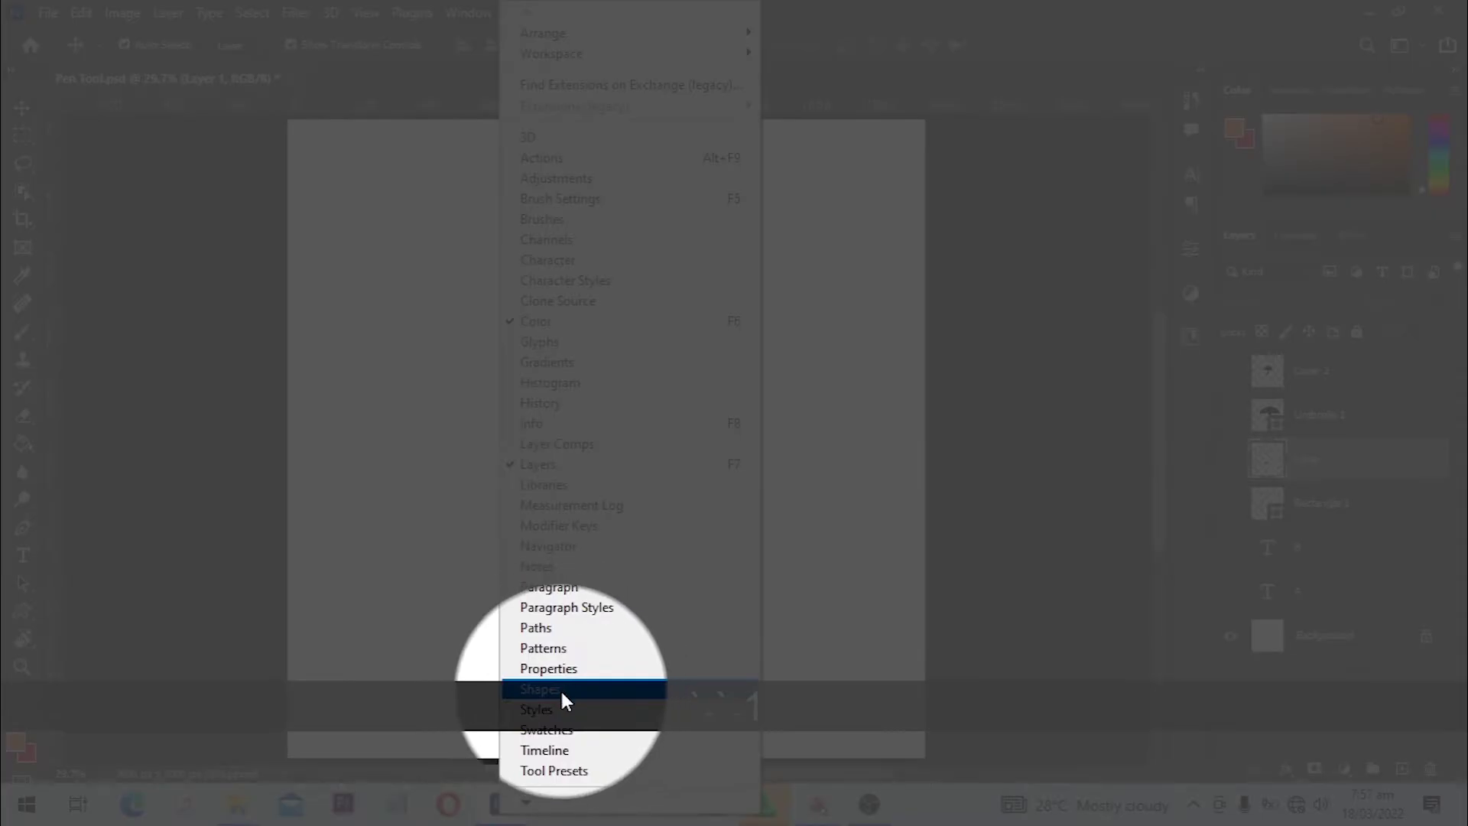
{"action": "left_click", "coordinate": [560, 691]}
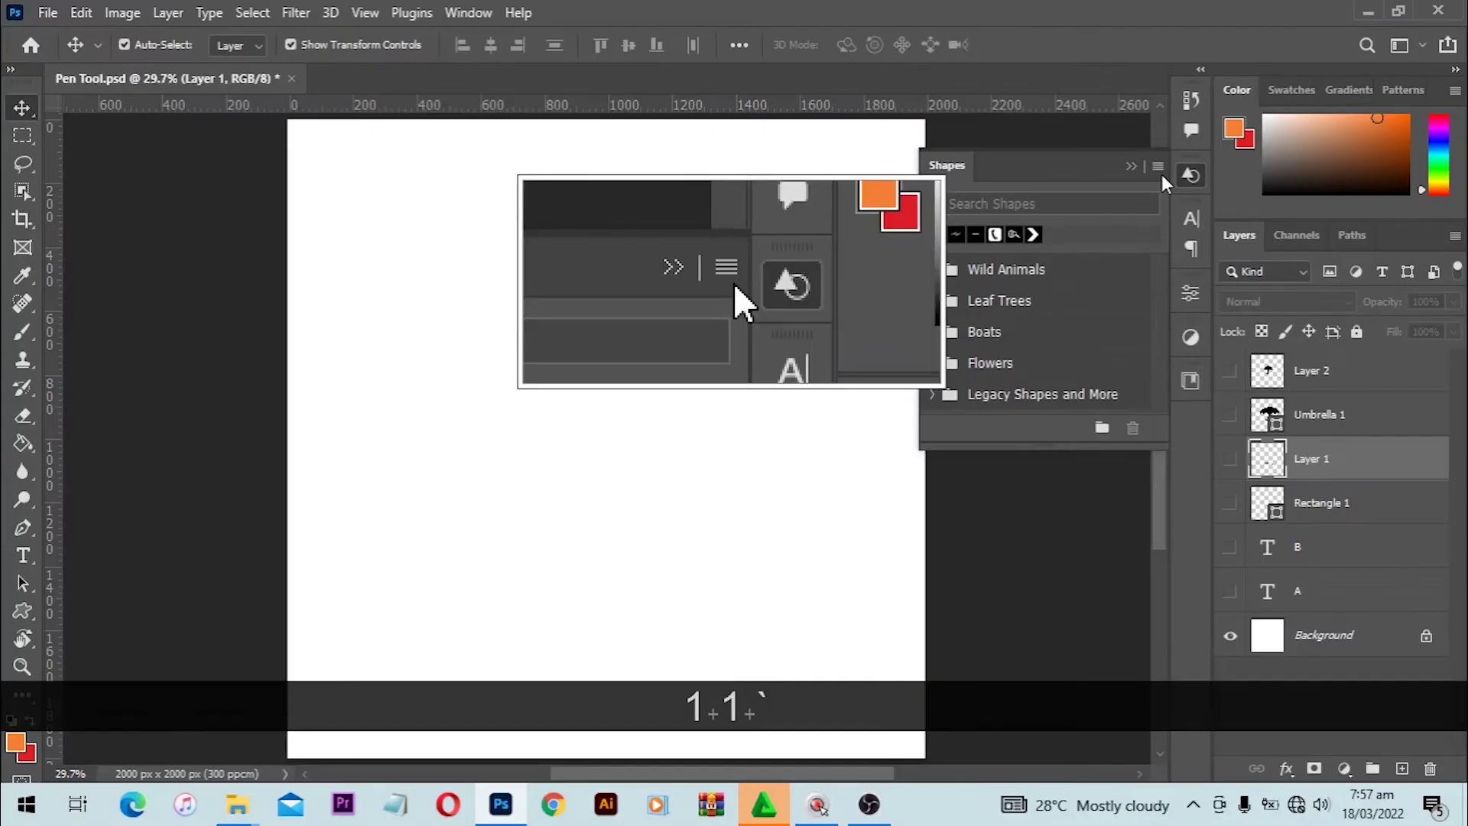
{"action": "left_click", "coordinate": [1159, 168]}
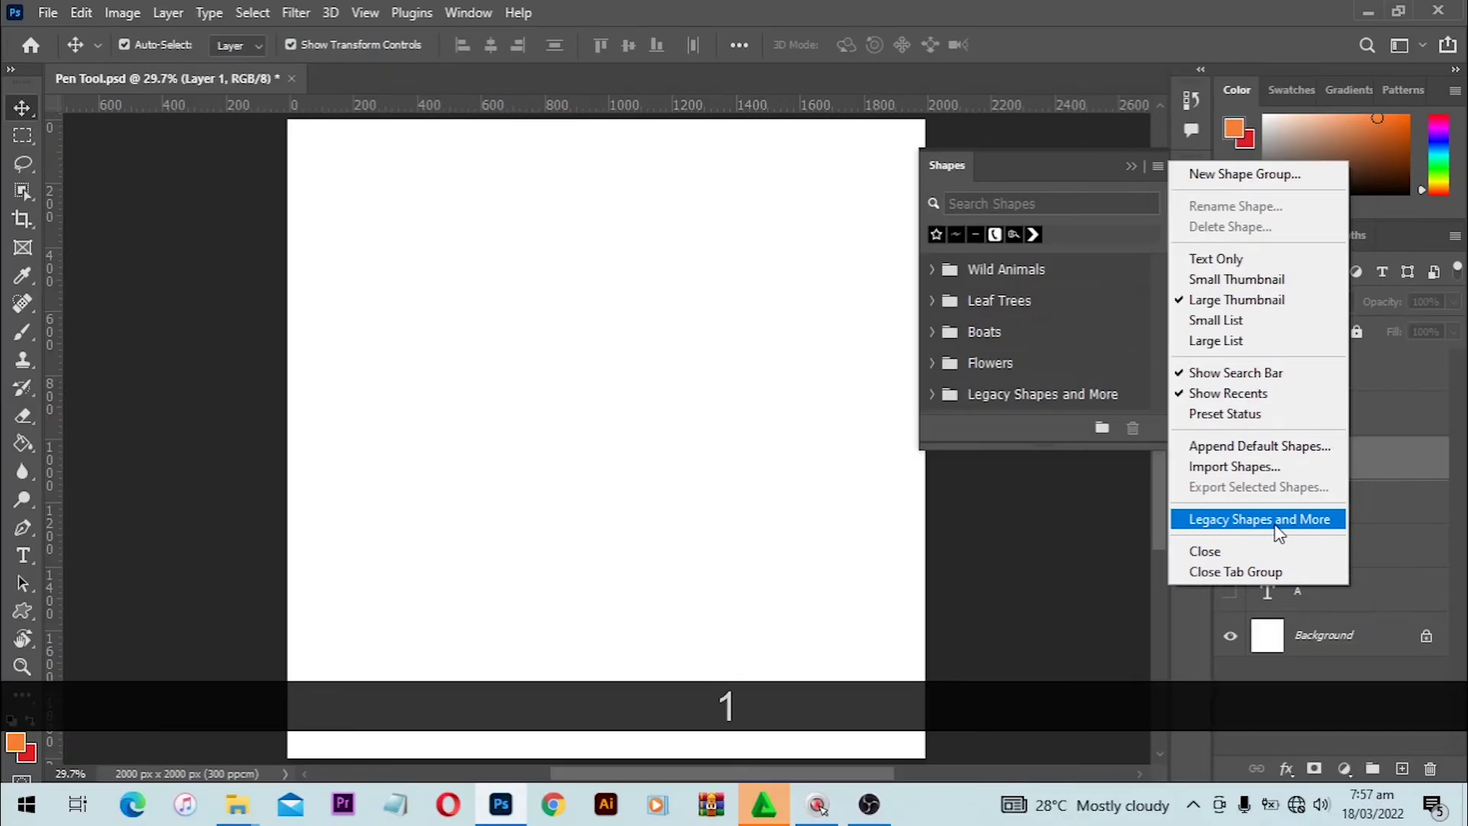
{"action": "left_click", "coordinate": [1295, 523]}
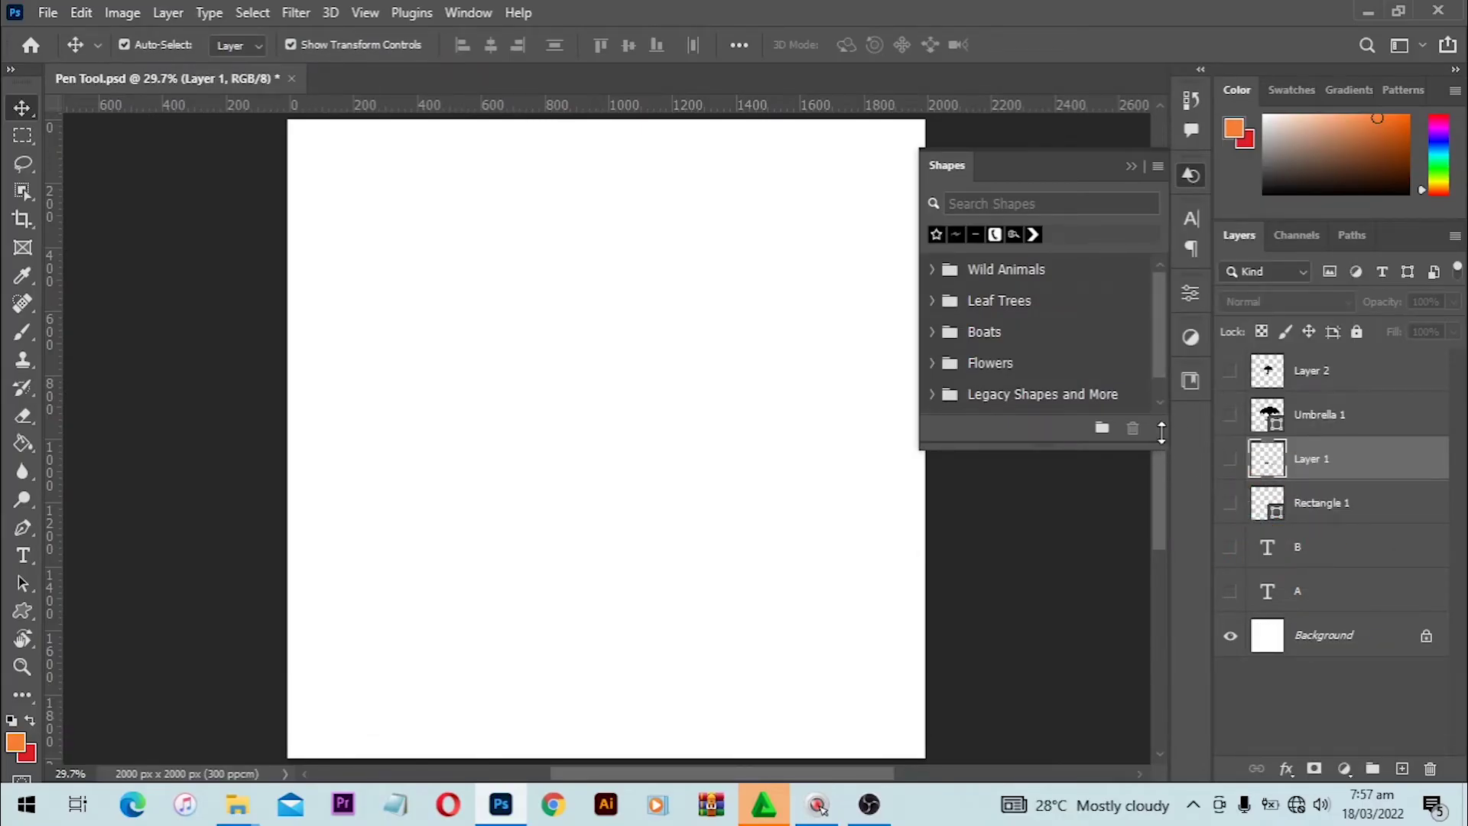
{"action": "left_click_drag", "start_coordinate": [1164, 450], "coordinate": [1188, 640]}
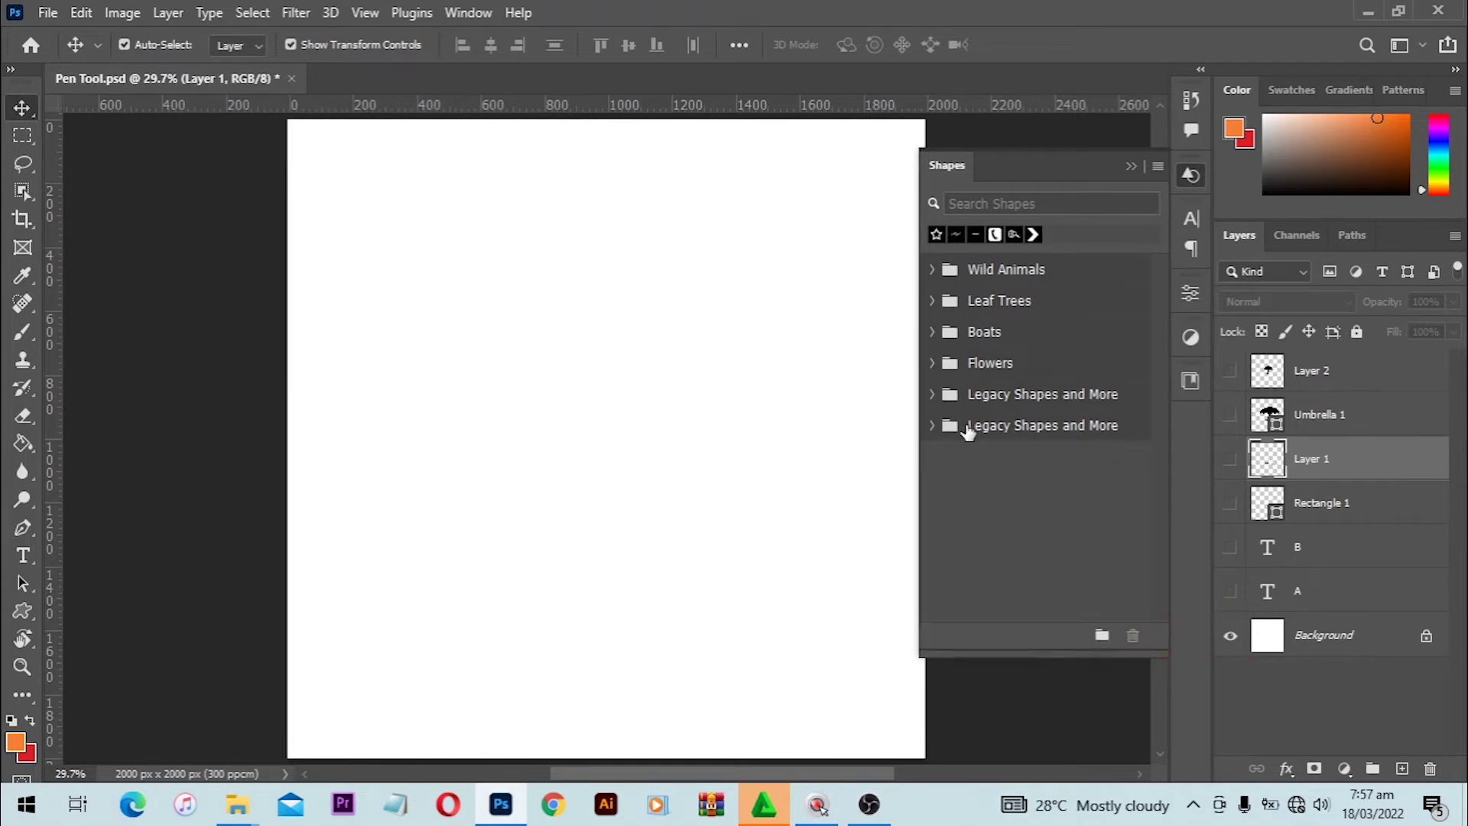
With the Custom Shape tool active, try to delete the duplicate Legacy Shapes and More group from the shape picker.
{"action": "left_click", "coordinate": [24, 617]}
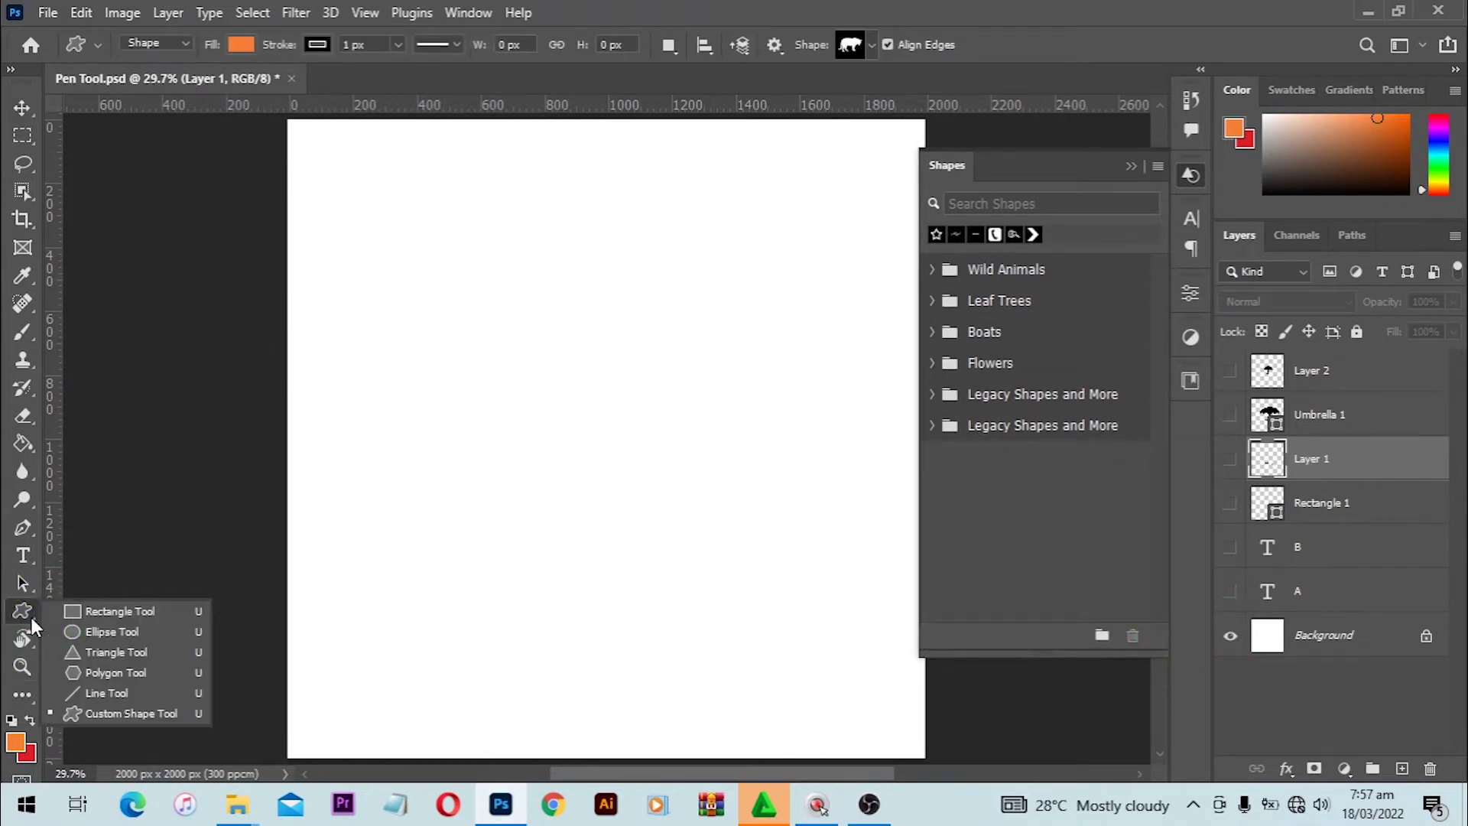
{"action": "left_click", "coordinate": [90, 713]}
{"action": "left_click", "coordinate": [860, 44]}
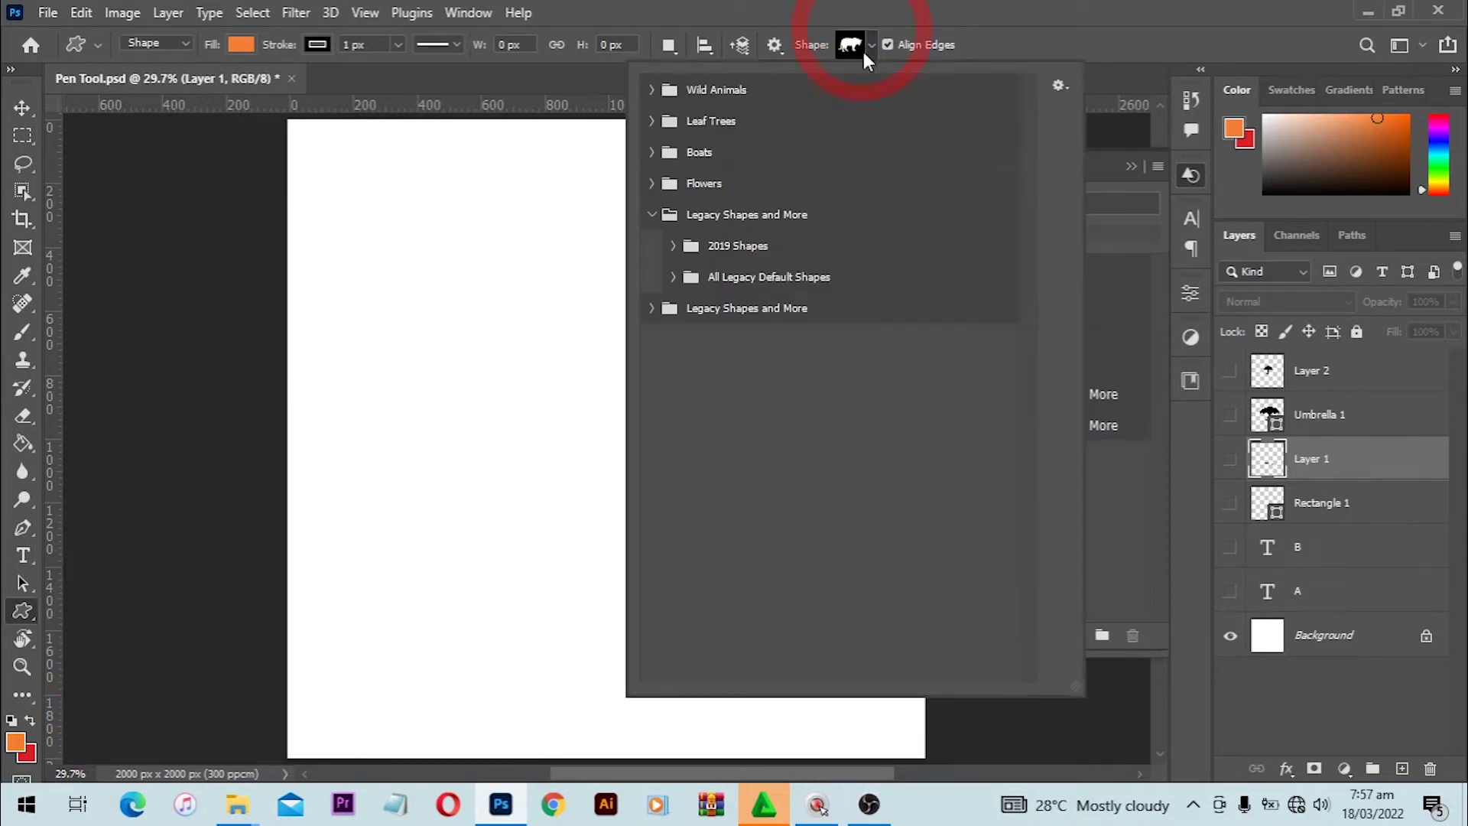
{"action": "left_click", "coordinate": [708, 312]}
{"action": "key", "text": "Delete"}
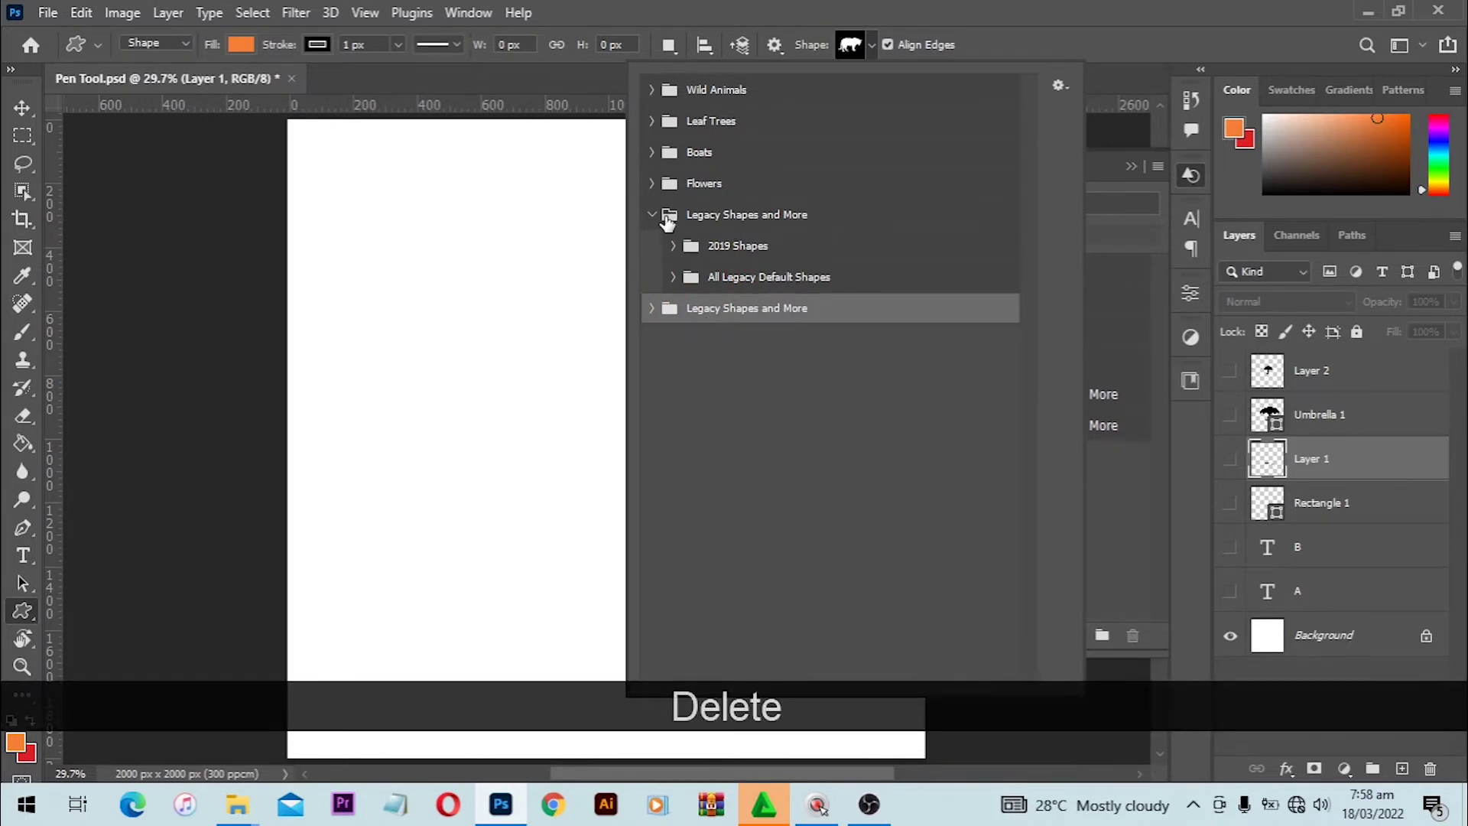
Choose the cat paw print from the Animals group under All Legacy Default Shapes as the custom shape.
{"action": "left_click", "coordinate": [670, 280]}
{"action": "left_click", "coordinate": [672, 277]}
{"action": "left_click", "coordinate": [675, 276]}
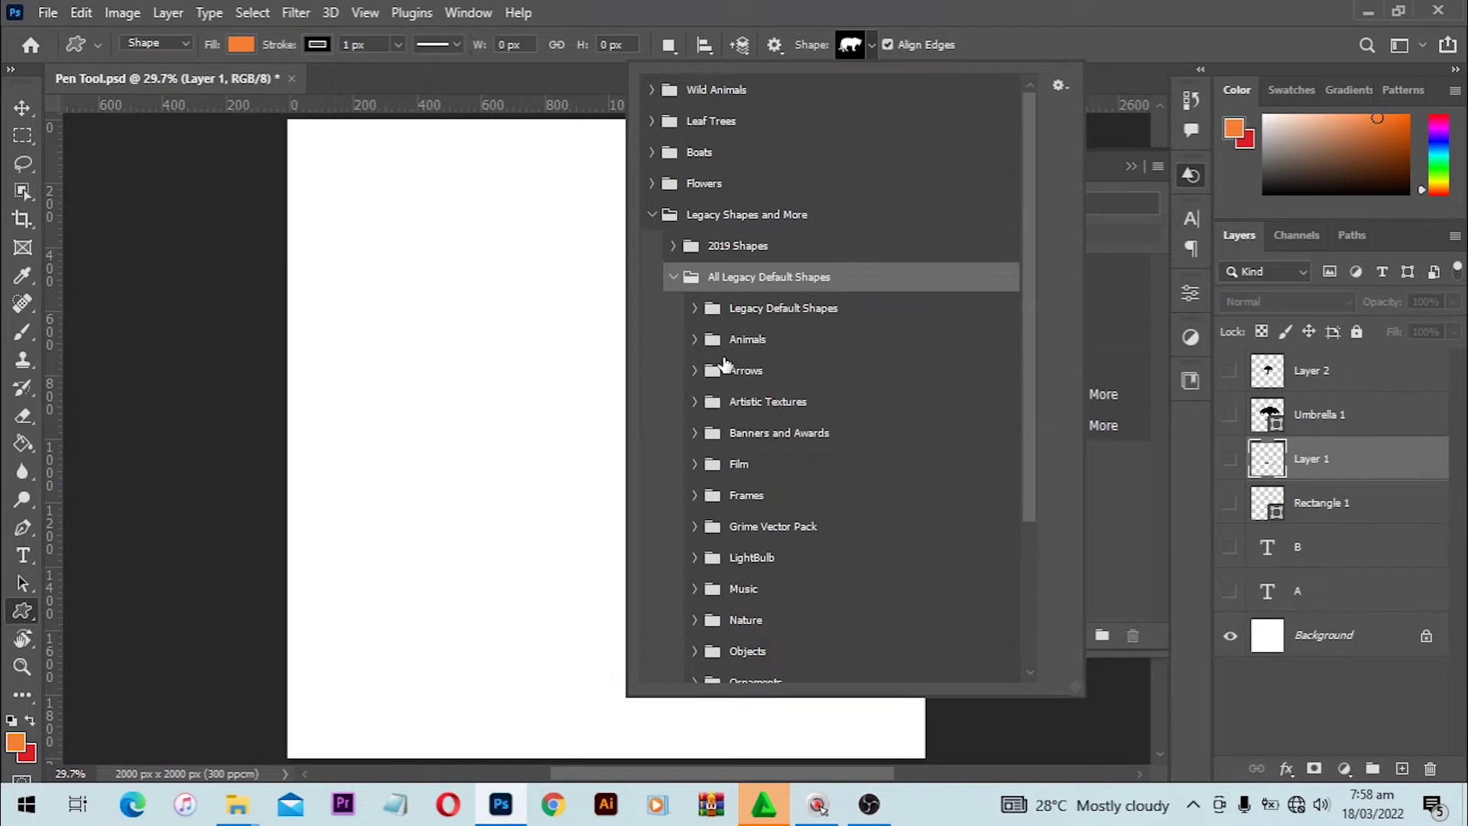
{"action": "left_click", "coordinate": [696, 340]}
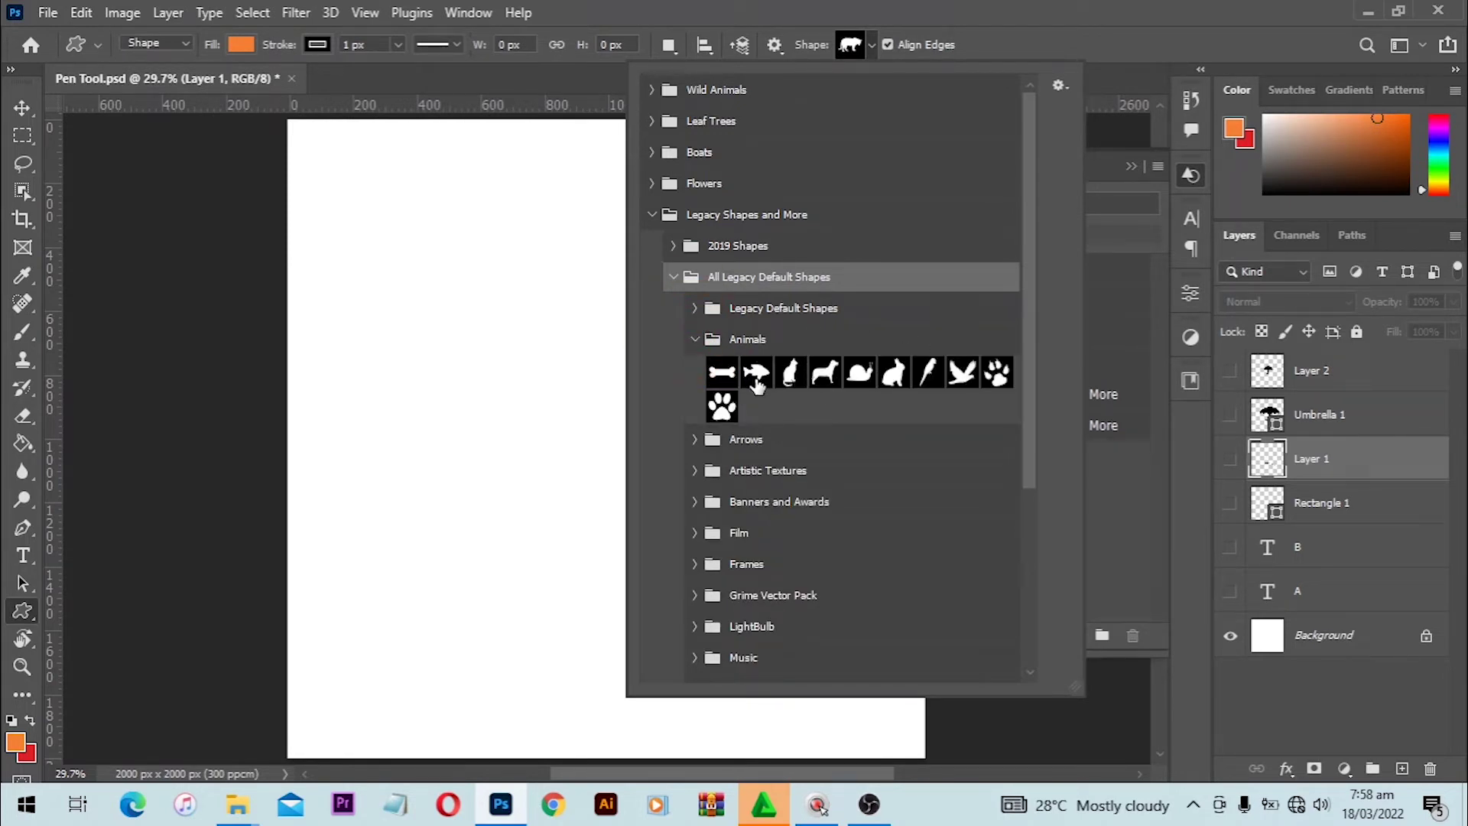
{"action": "left_click", "coordinate": [722, 406]}
Draw a proportional paw print about 979 by 982 px near the middle of the canvas.
{"action": "left_click", "coordinate": [555, 368]}
{"action": "left_click_drag", "start_coordinate": [466, 288], "coordinate": [779, 629]}
{"action": "key", "text": "shift"}
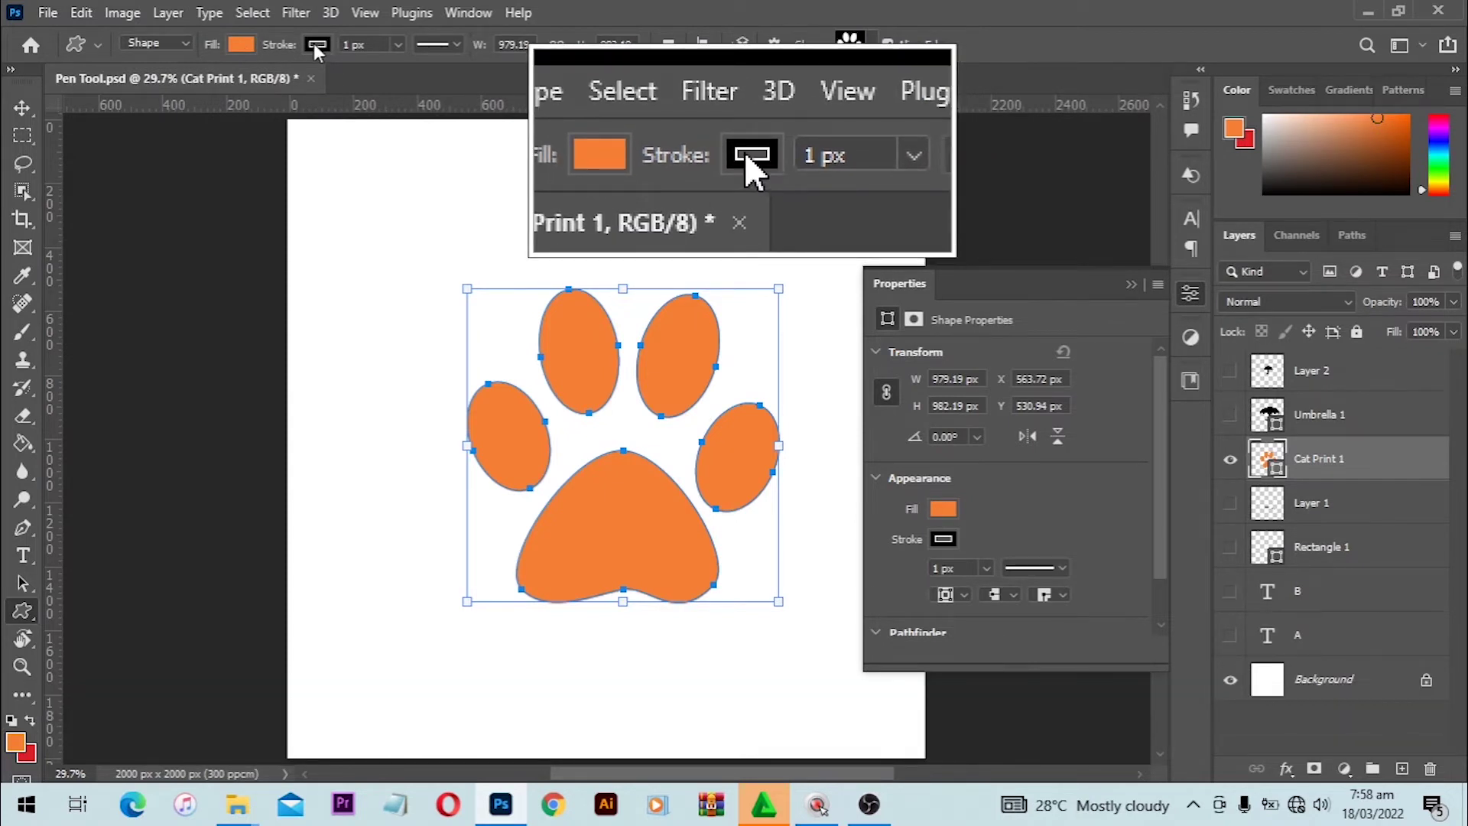
Set the paw print's stroke to no color and select the shape with the Move tool.
{"action": "left_click", "coordinate": [317, 46]}
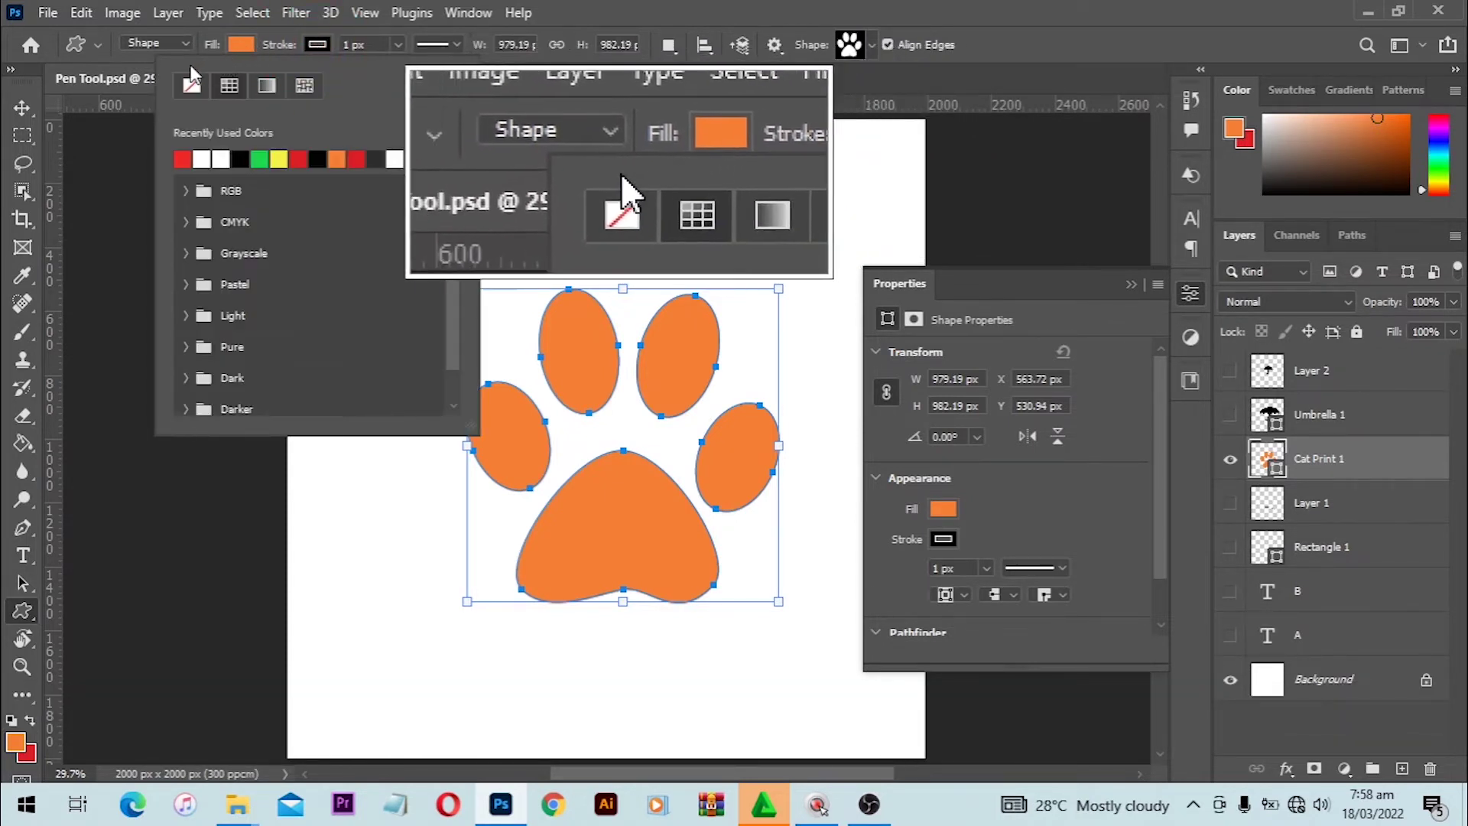
{"action": "left_click", "coordinate": [192, 81]}
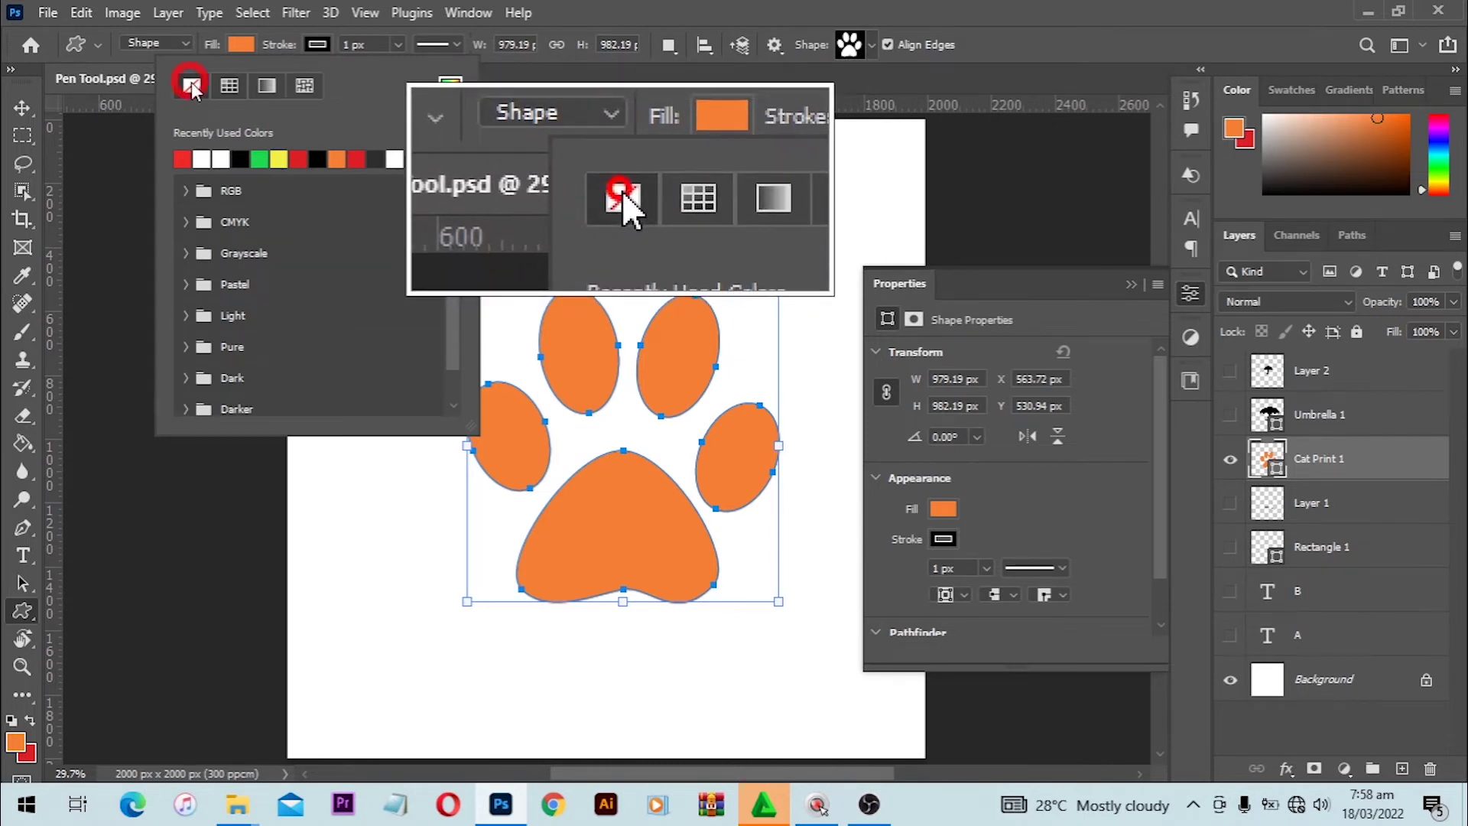
{"action": "left_click", "coordinate": [29, 105]}
{"action": "left_click", "coordinate": [665, 358]}
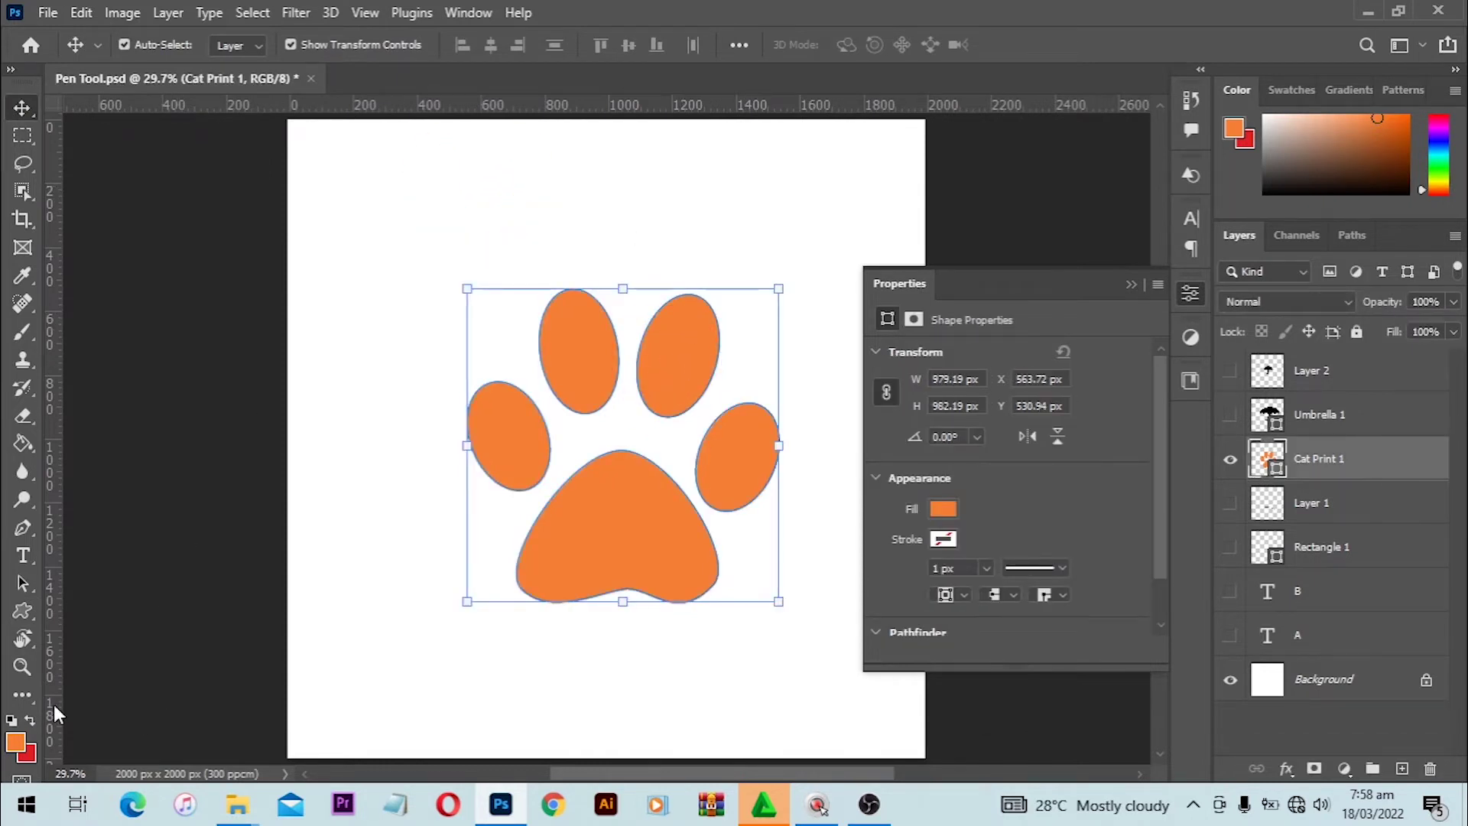
Set the foreground color to black (000000).
{"action": "left_click", "coordinate": [14, 748]}
{"action": "left_click_drag", "start_coordinate": [1170, 429], "coordinate": [1168, 554]}
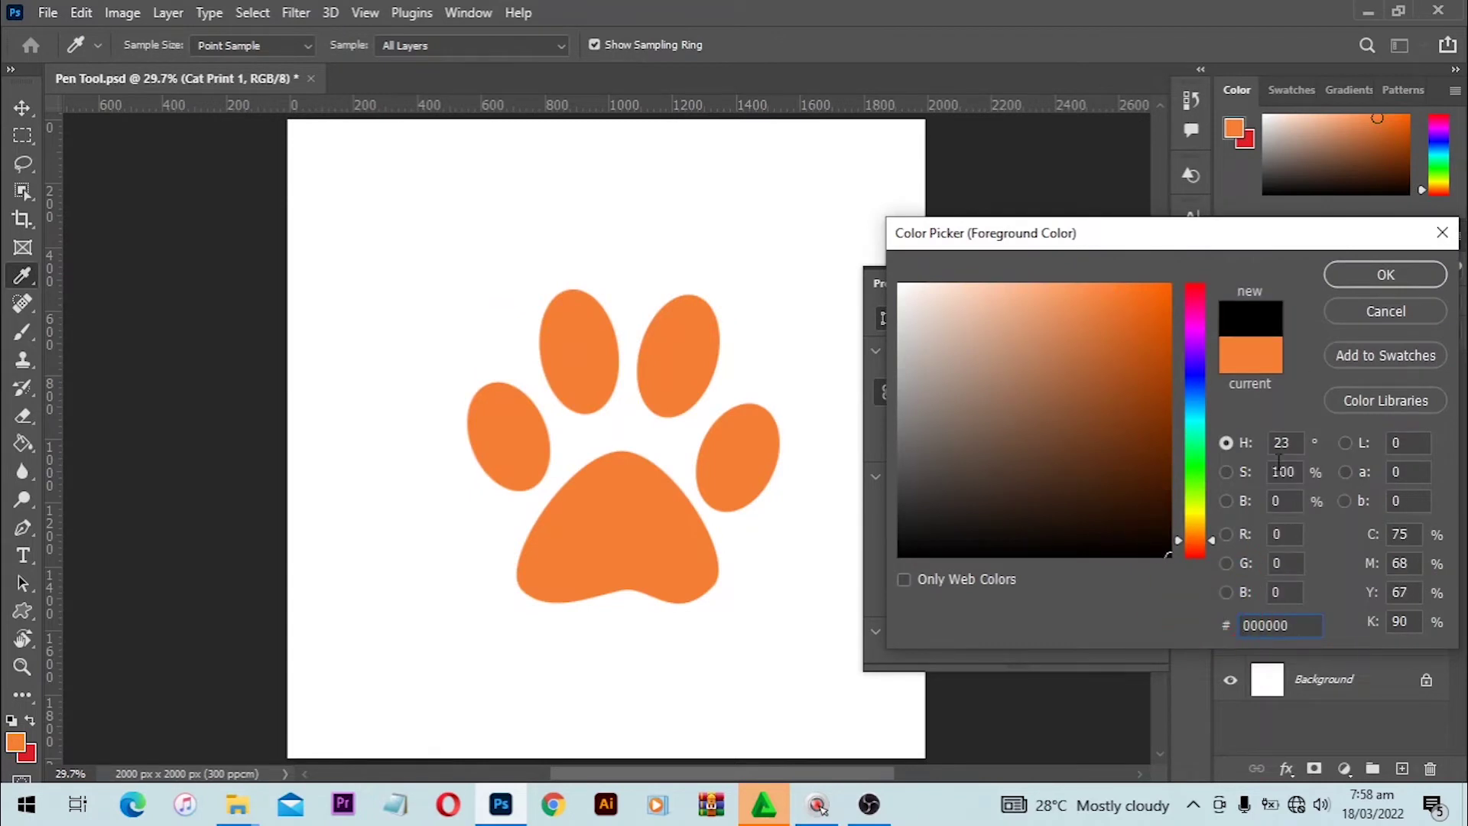
{"action": "left_click", "coordinate": [1385, 265]}
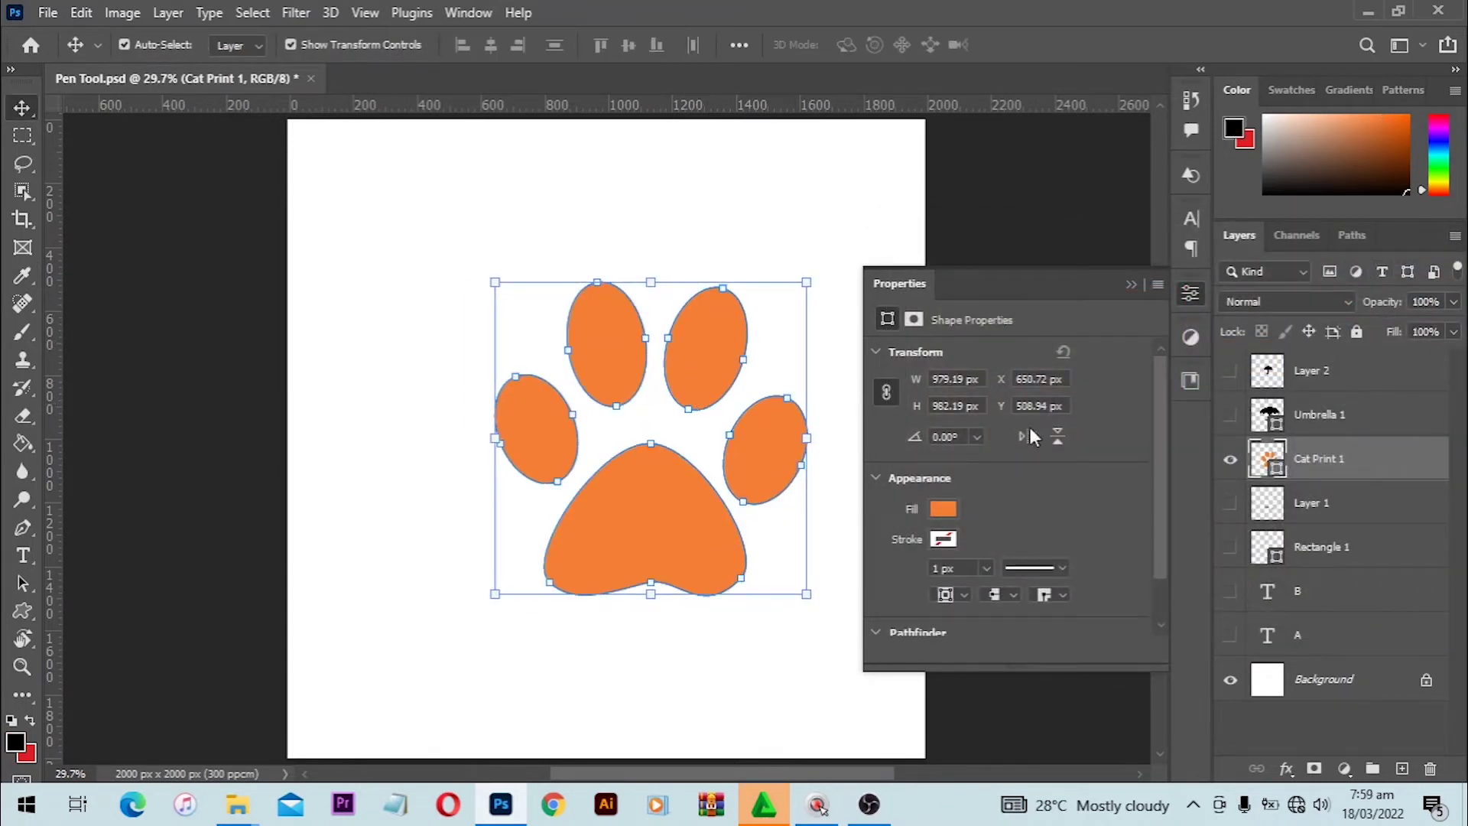
Change the Cat Print 1 shape layer's fill color to black (000000).
{"action": "double_click", "coordinate": [1266, 463]}
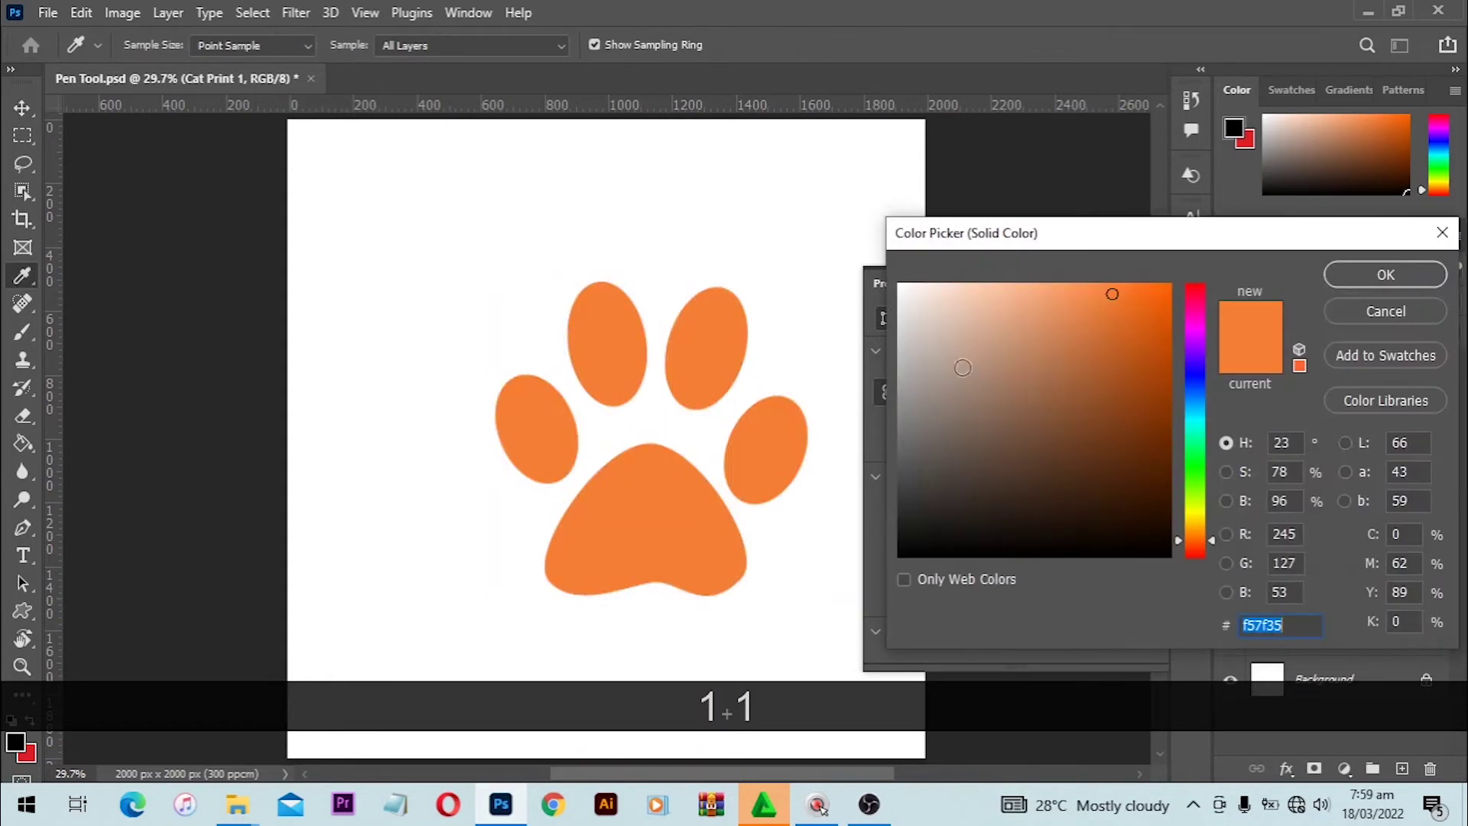
{"action": "left_click_drag", "start_coordinate": [1068, 429], "coordinate": [1183, 610]}
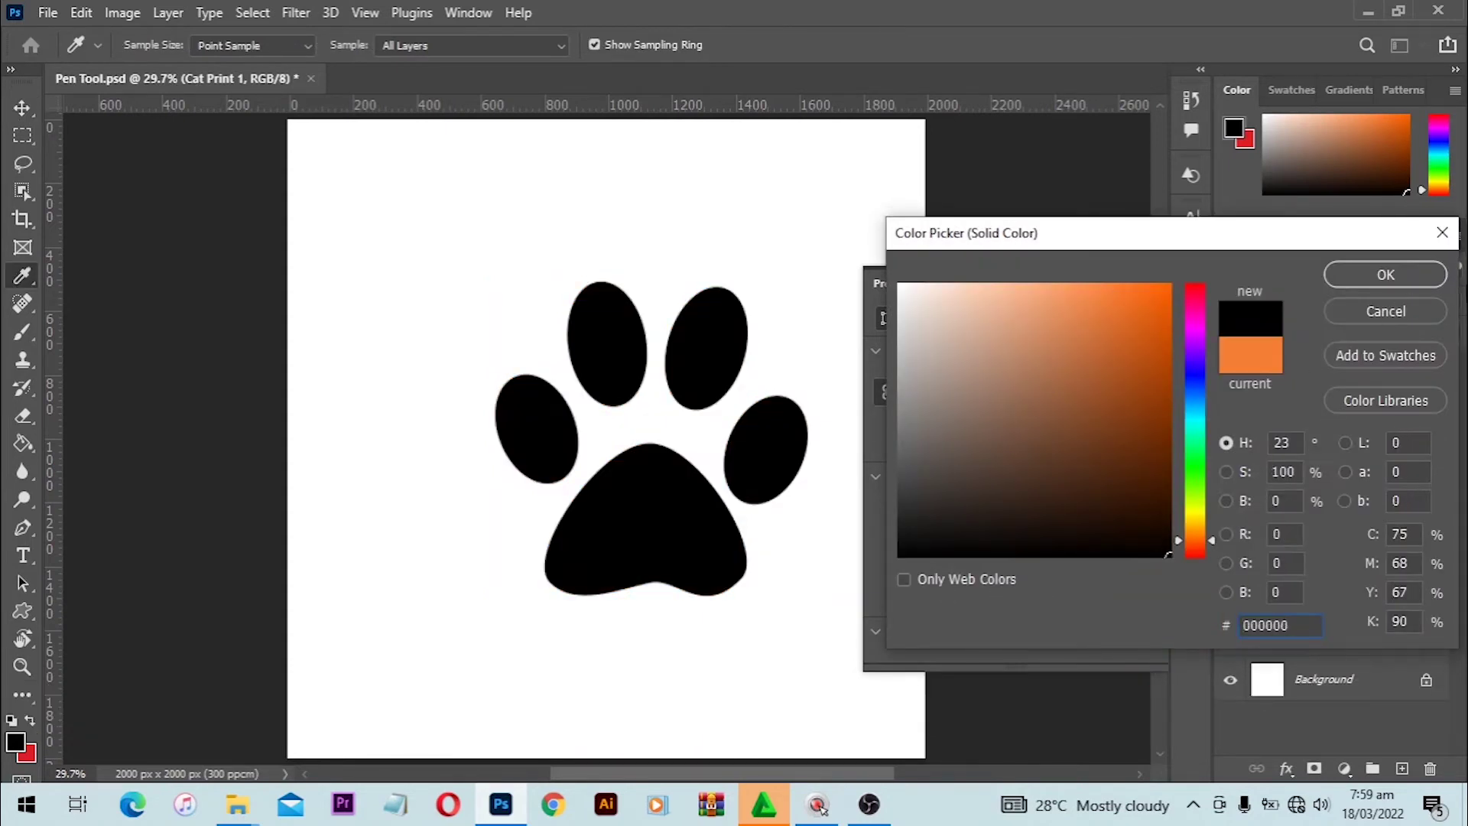
{"action": "left_click", "coordinate": [1385, 275]}
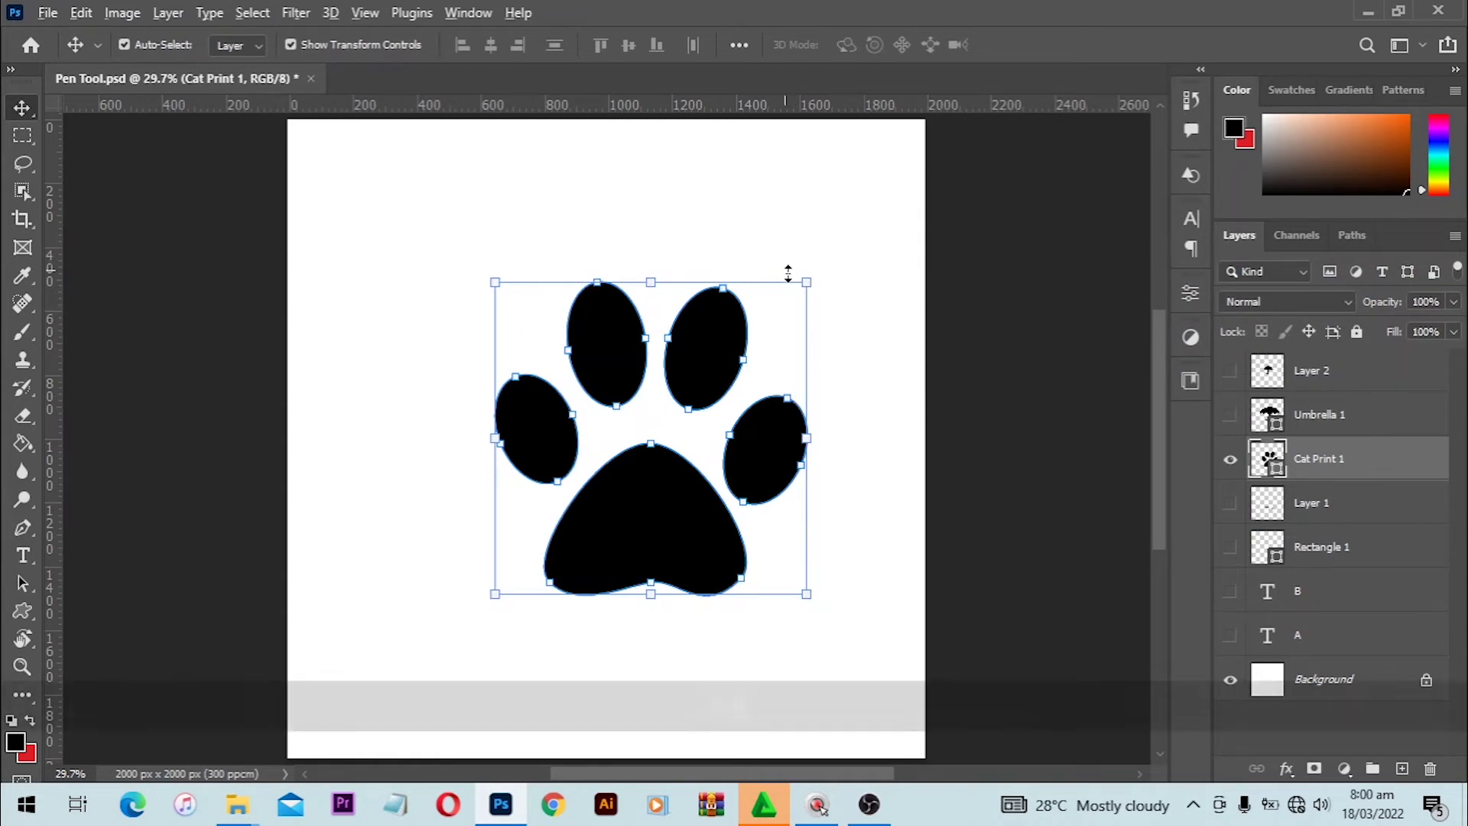
Scale the paw print up proportionally from its center to about 376% so it extends beyond the canvas.
{"action": "left_click", "coordinate": [809, 284], "text": "alt"}
{"action": "left_click_drag", "start_coordinate": [813, 285], "coordinate": [1107, 76]}
{"action": "scroll", "coordinate": [800, 367], "scroll_direction": "down", "scroll_amount": 3}
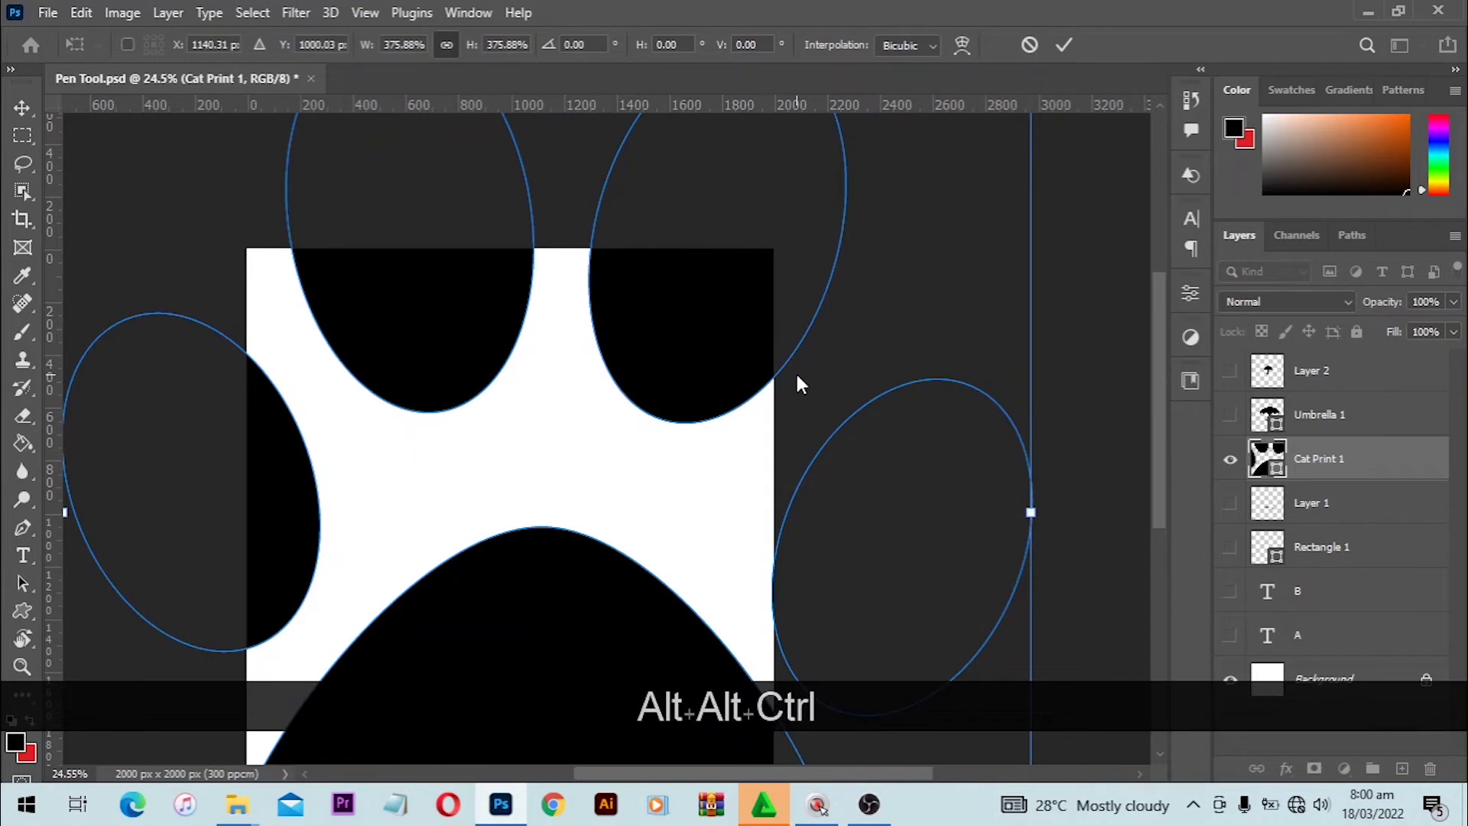
{"action": "key", "text": "ctrl+0"}
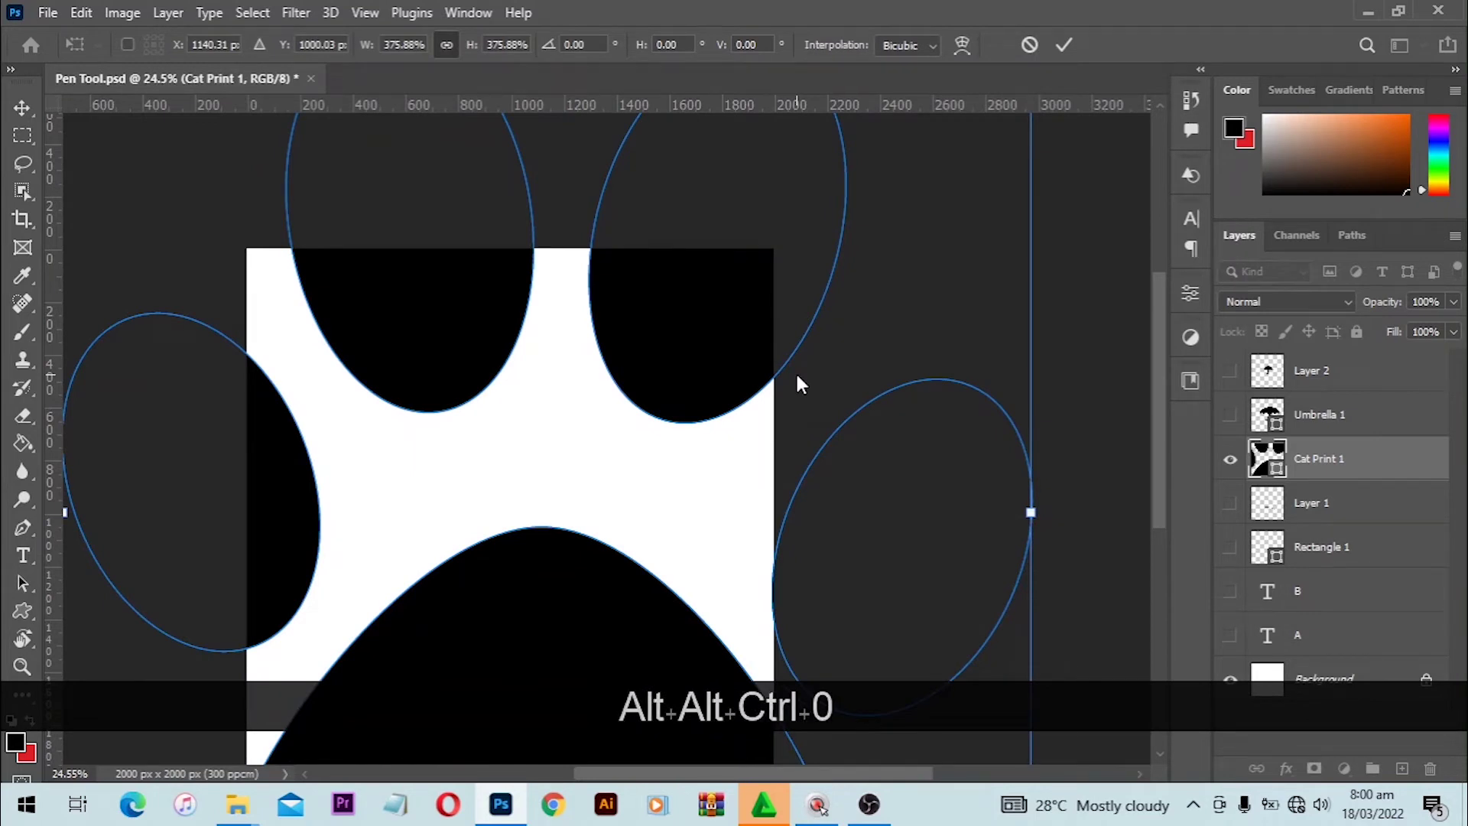
{"action": "key", "text": "ctrl+0"}
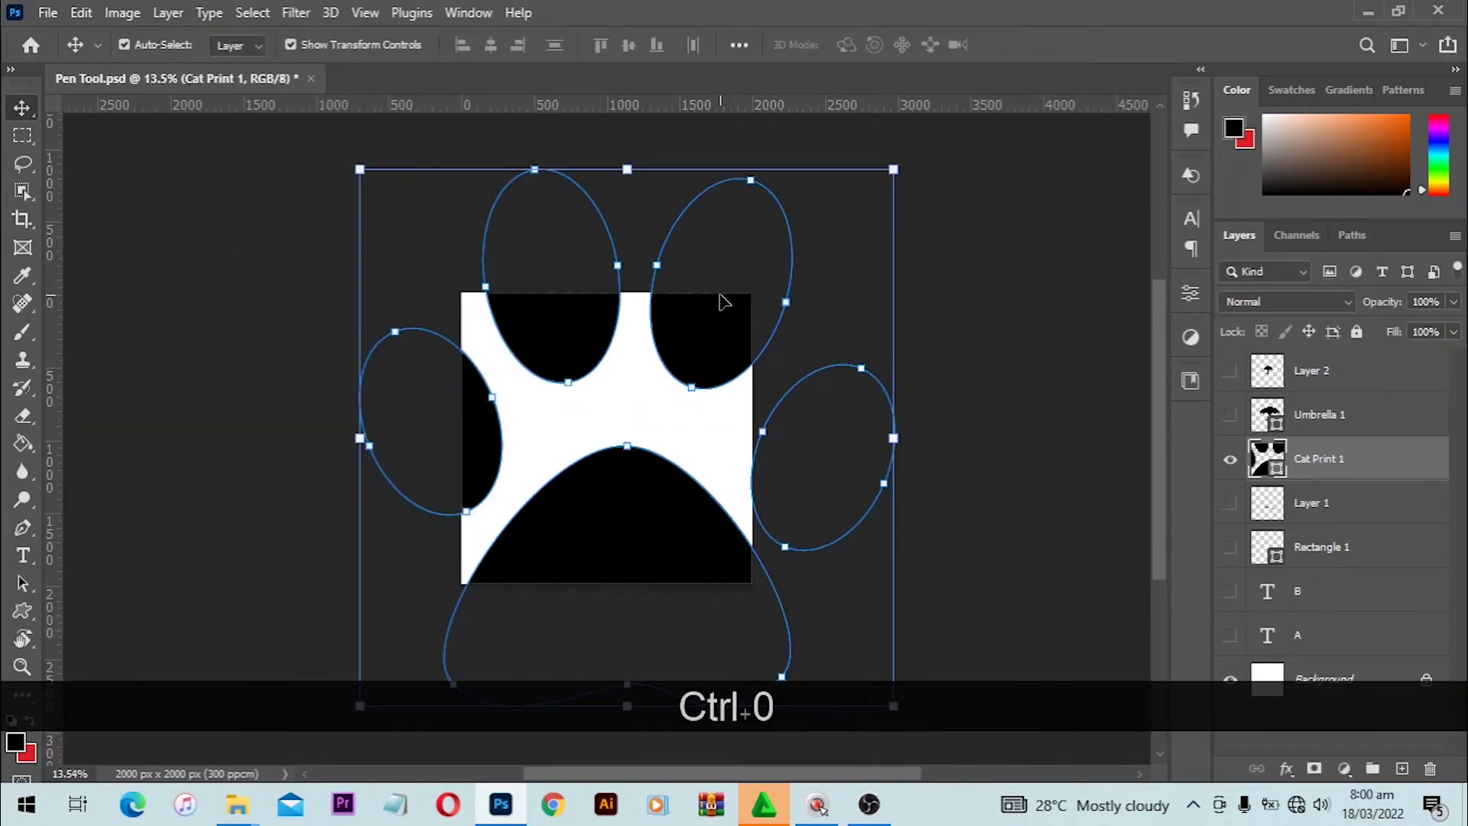
Deselect the enlarged paw print and examine the sharpness of its curved edges at several magnifications.
{"action": "key", "text": "ctrl+minus"}
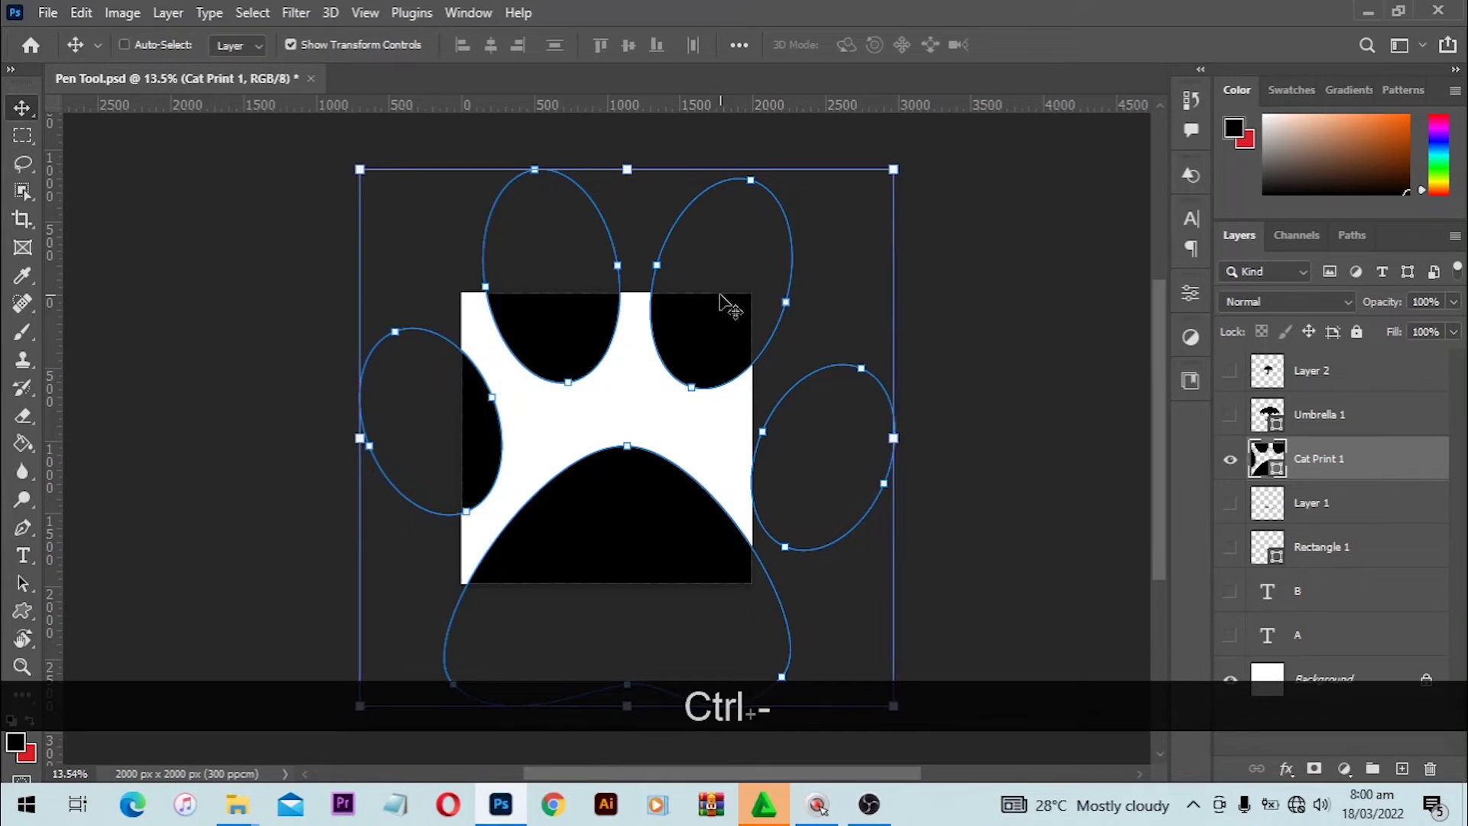
{"action": "key", "text": "ctrl+equal"}
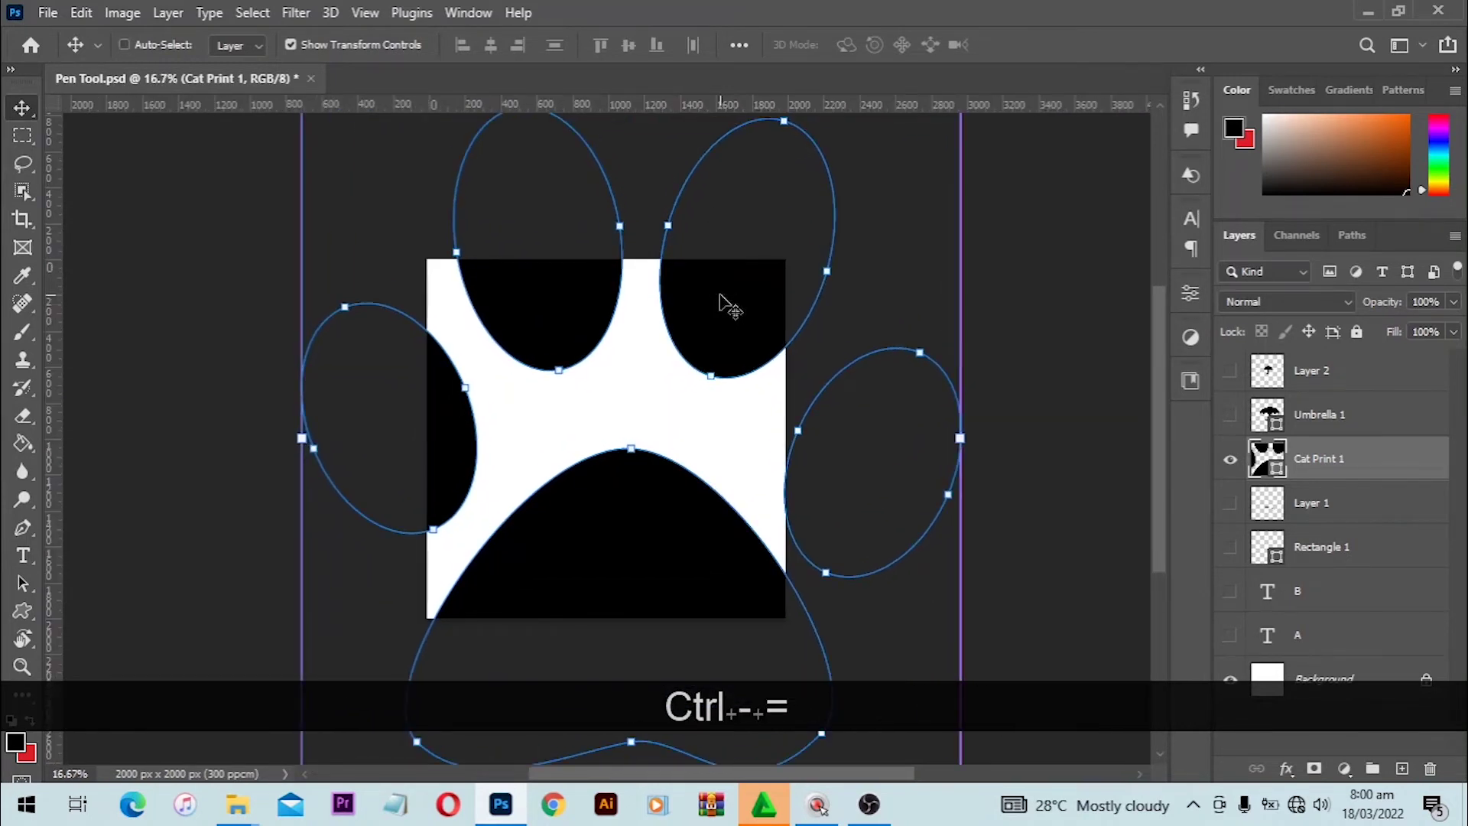
{"action": "key", "text": "ctrl+0"}
{"action": "key", "text": "ctrl+minus"}
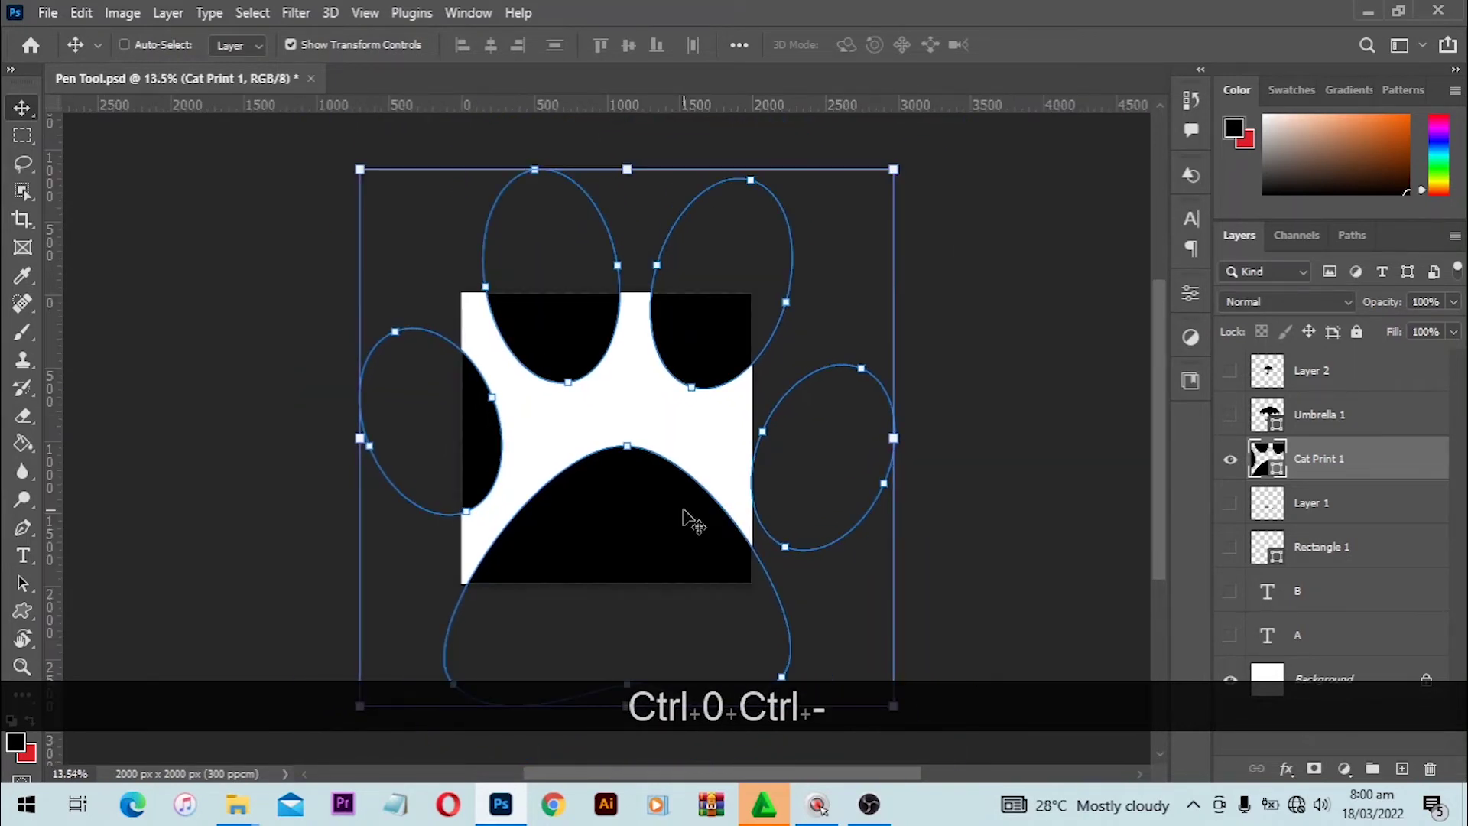
{"action": "key", "text": "ctrl+equal"}
{"action": "key", "text": "ctrl+equal"}
{"action": "key", "text": "ctrl+equal"}
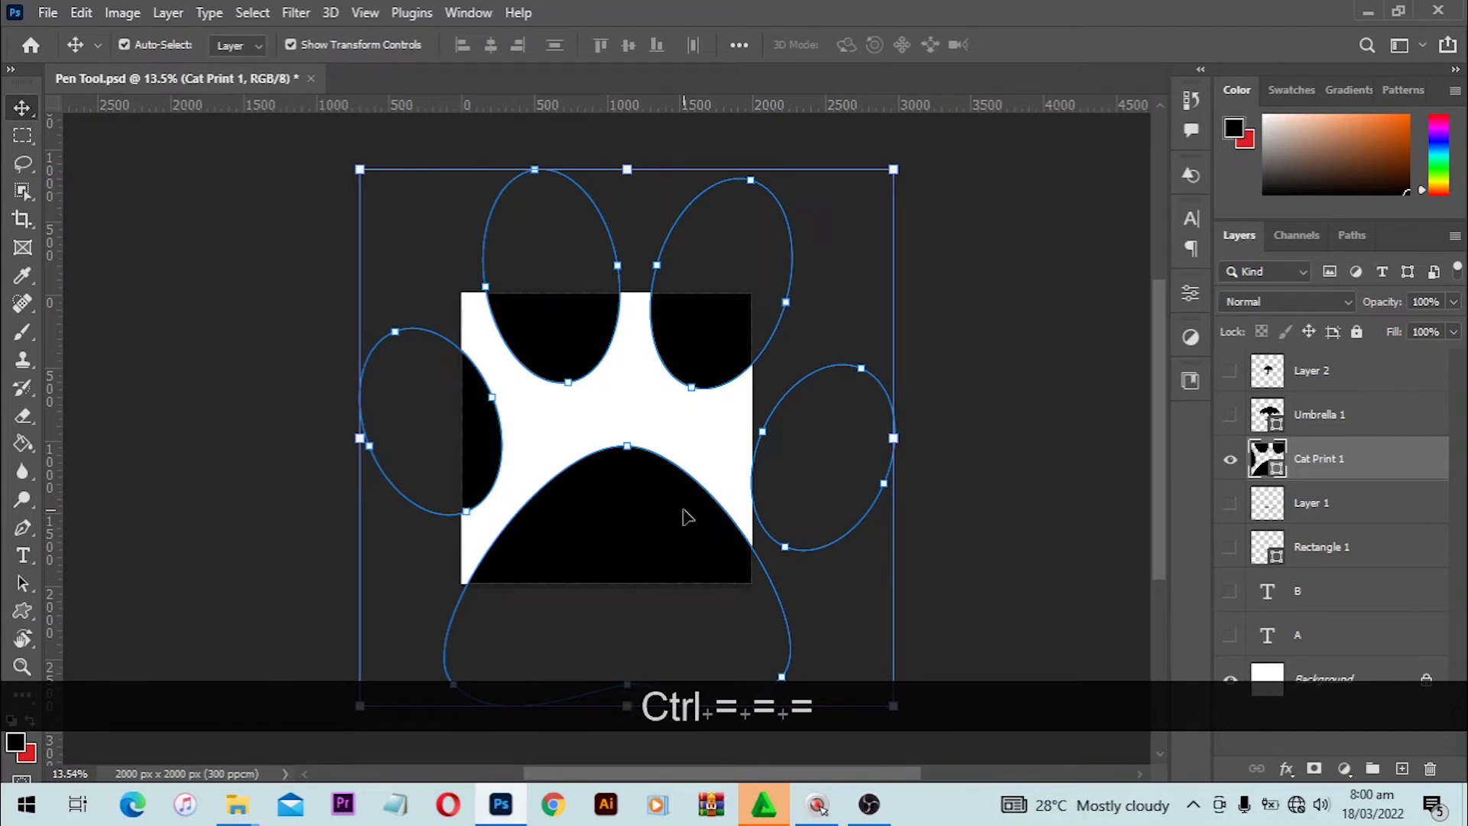
{"action": "key", "text": "ctrl+equal"}
{"action": "key", "text": "ctrl+equal"}
{"action": "key", "text": "ctrl+equal"}
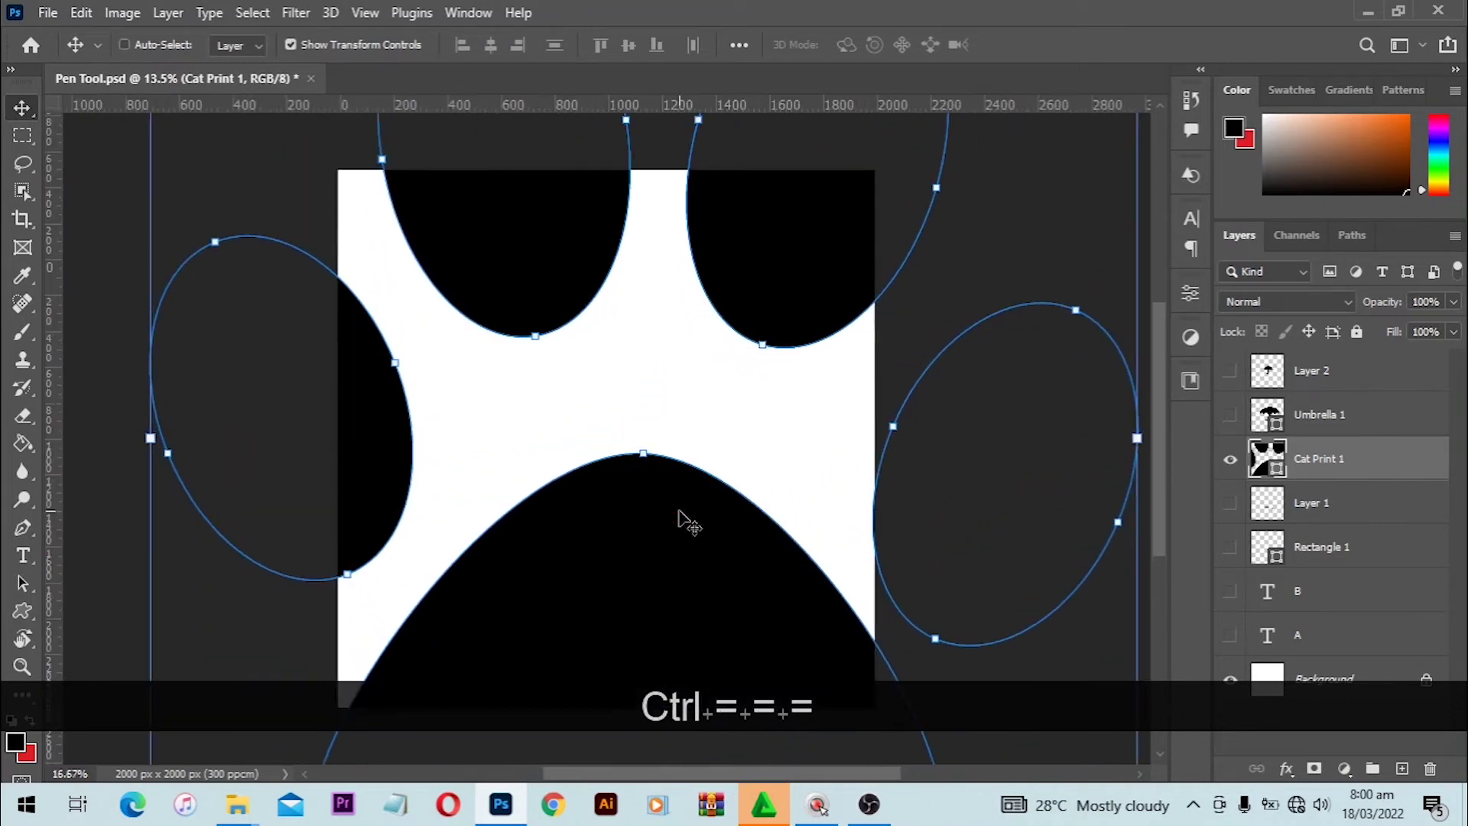
{"action": "key", "text": "ctrl+equal"}
{"action": "key", "text": "ctrl+equal"}
{"action": "key", "text": "ctrl+equal"}
{"action": "key", "text": "ctrl+equal"}
{"action": "left_click", "coordinate": [682, 312], "text": "ctrl"}
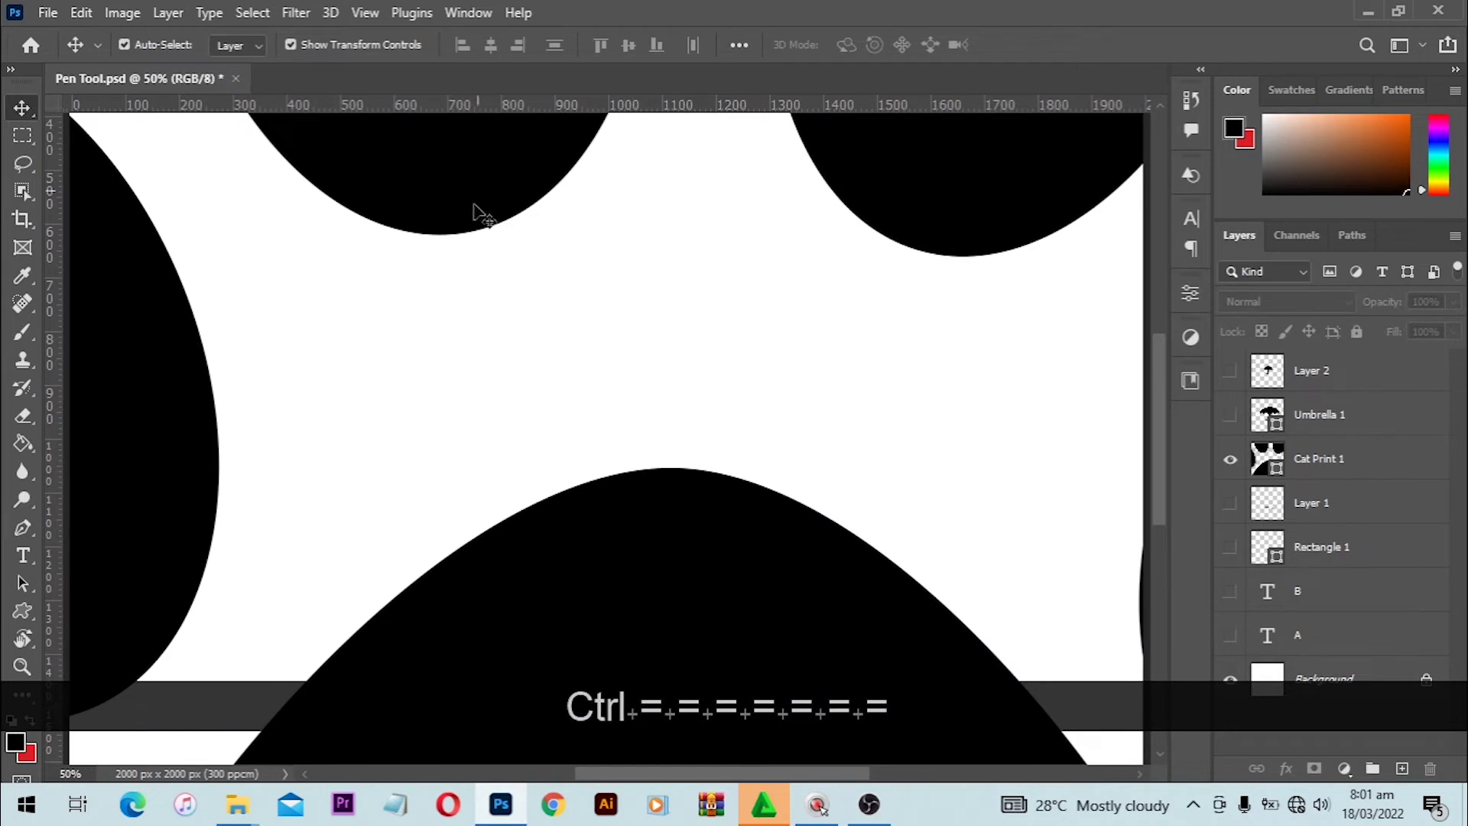
{"action": "scroll", "coordinate": [642, 439], "scroll_direction": "up", "scroll_amount": 3}
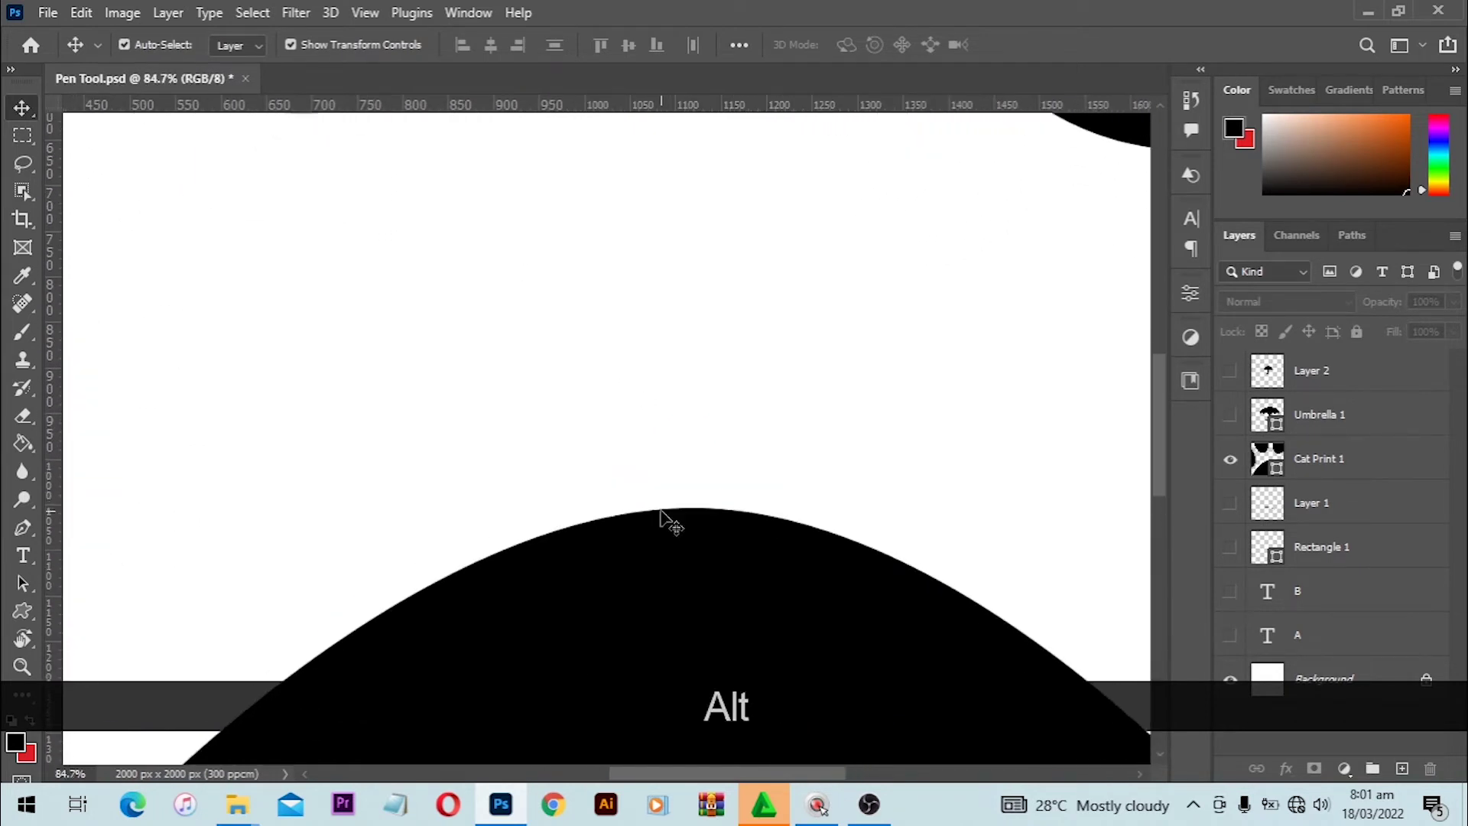
{"action": "scroll", "coordinate": [664, 520], "scroll_direction": "down", "scroll_amount": 2}
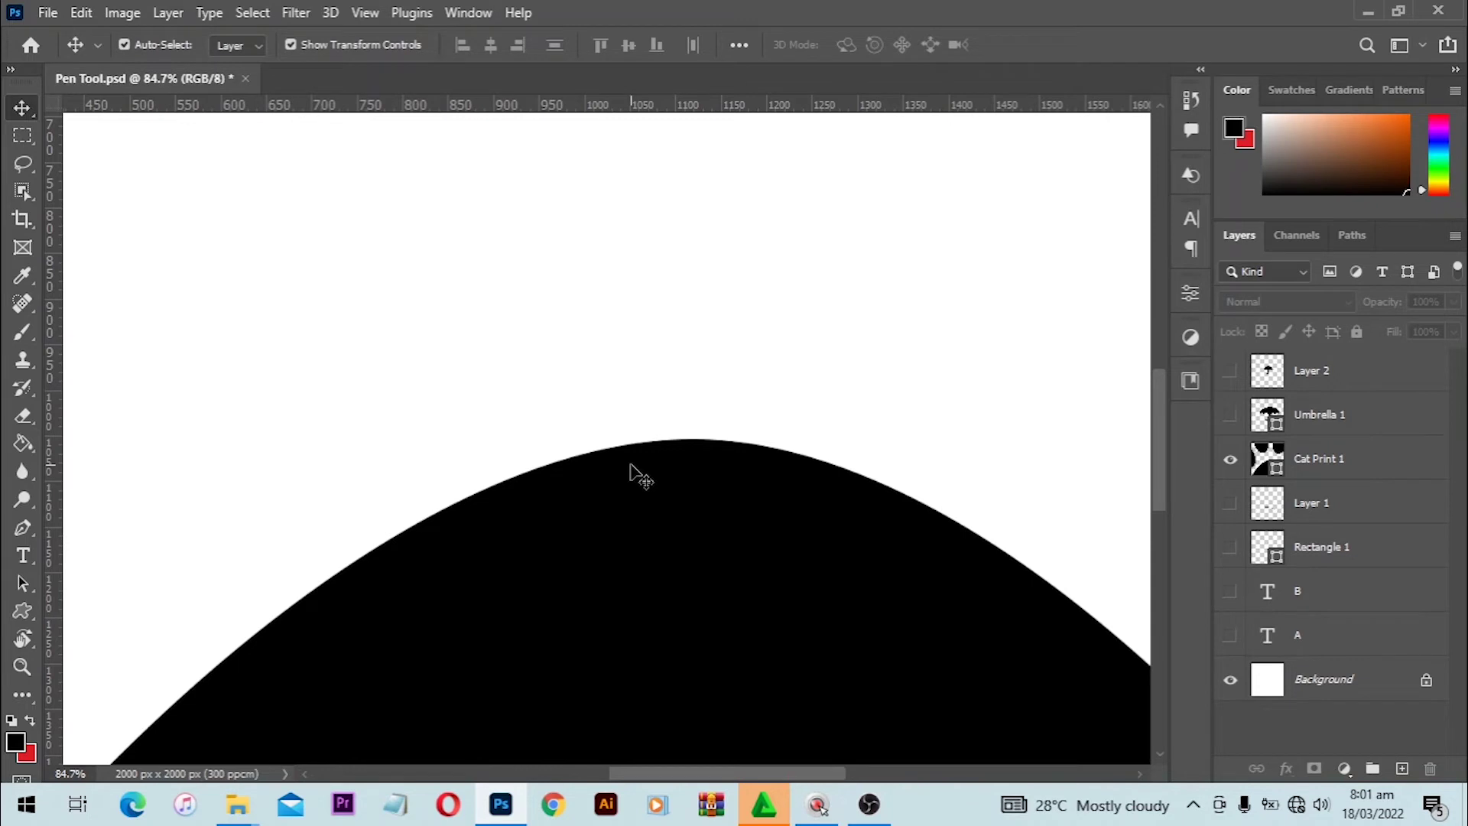
{"action": "scroll", "coordinate": [631, 464], "scroll_direction": "down", "scroll_amount": 2}
{"action": "scroll", "coordinate": [386, 380], "scroll_direction": "down", "scroll_amount": 1}
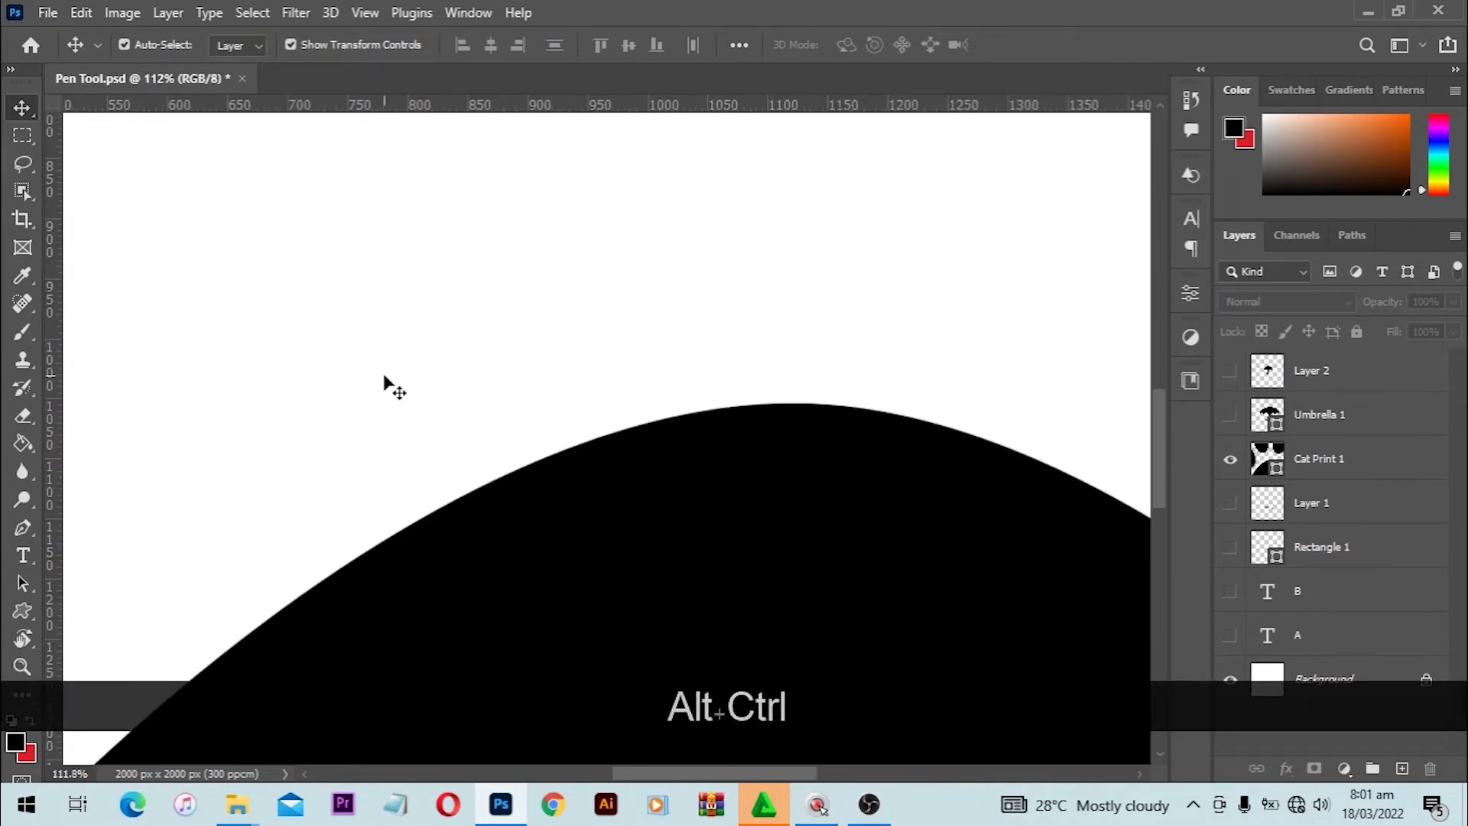
{"action": "key", "text": "ctrl+alt+0"}
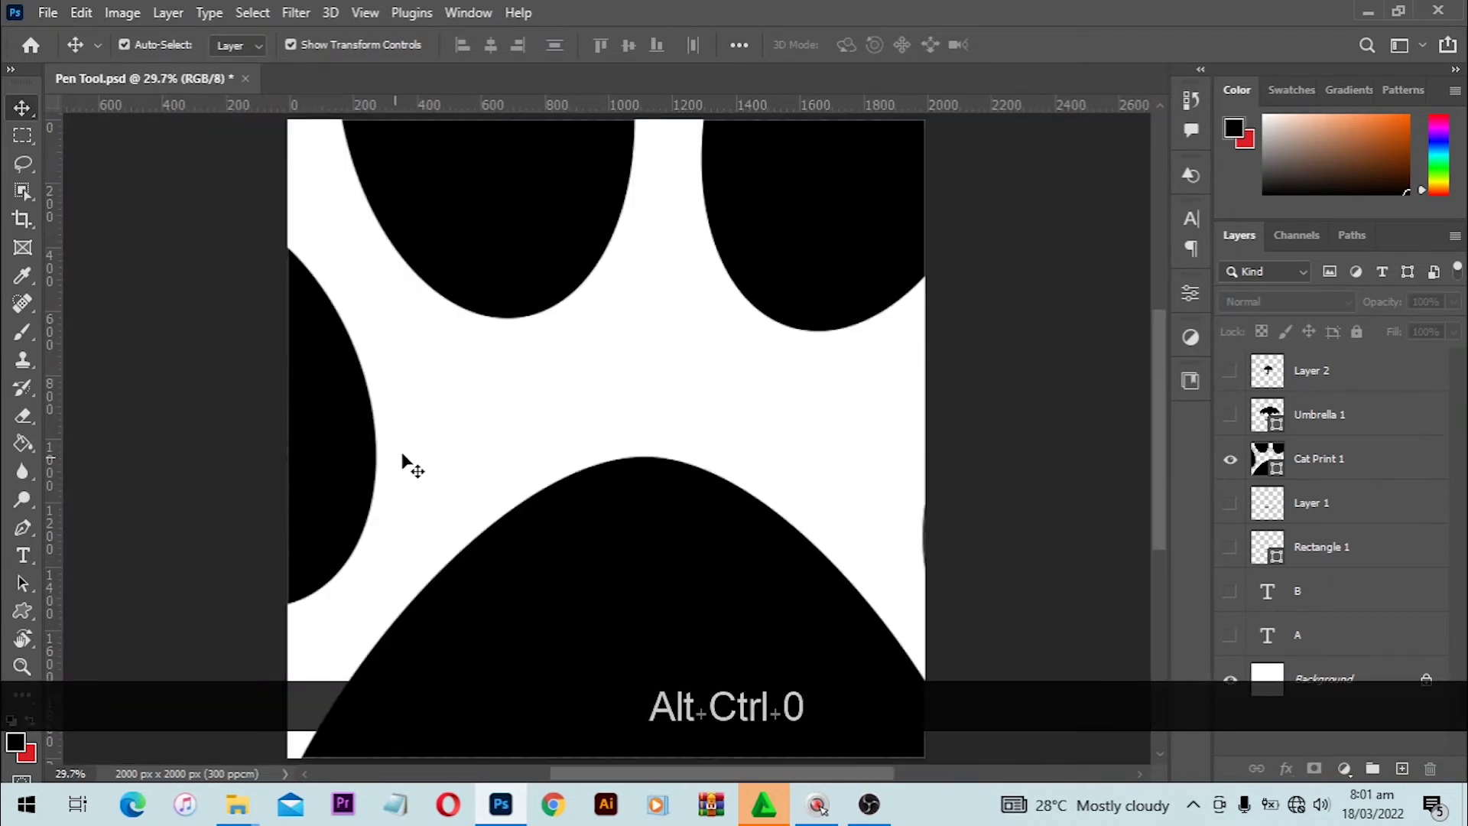
Scale the black paw print shape down proportionally from its center to about 3.45%.
{"action": "key", "text": "alt"}
{"action": "scroll", "coordinate": [492, 436], "scroll_direction": "down", "scroll_amount": 3}
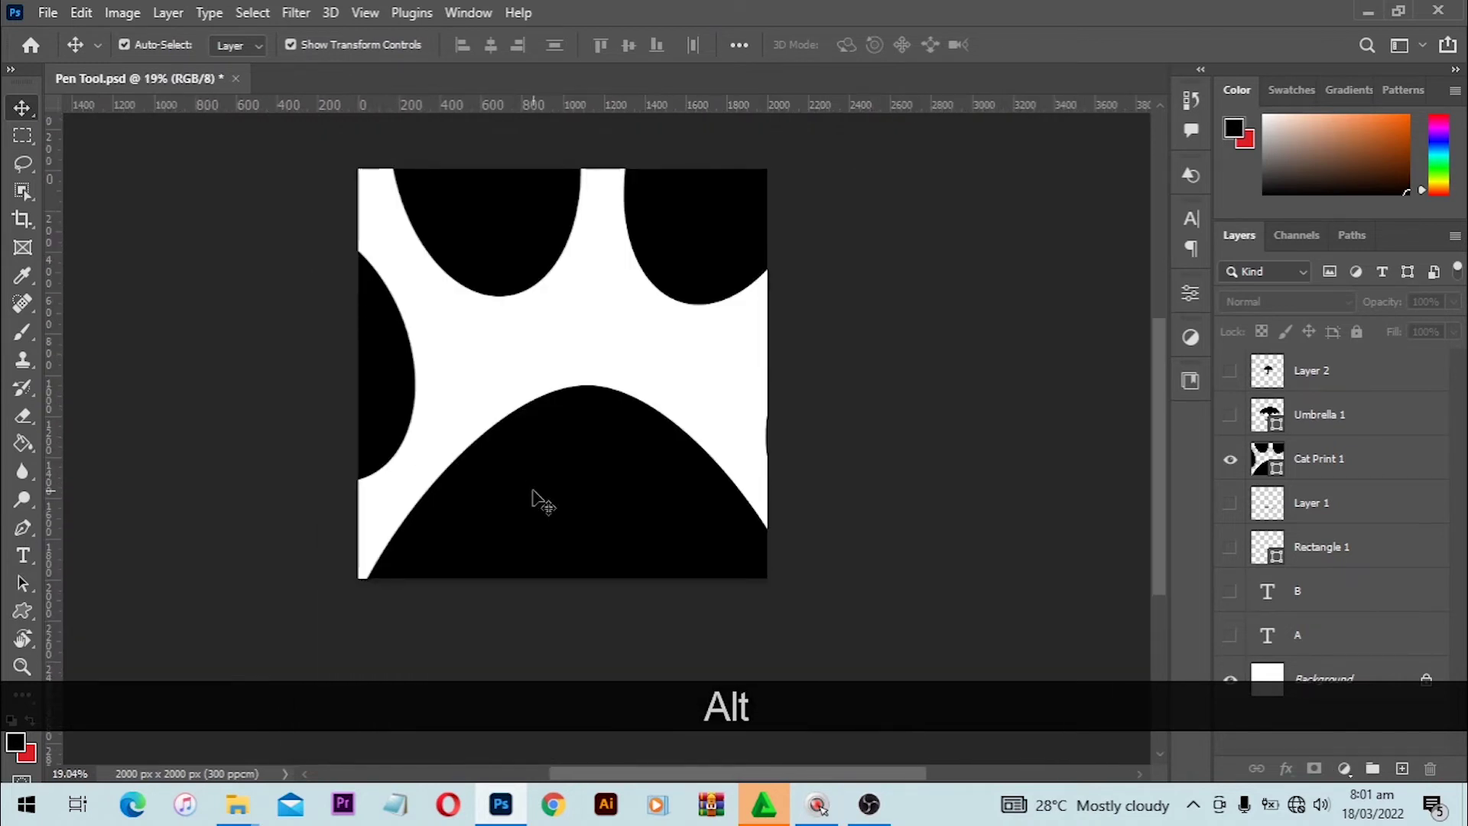
{"action": "left_click", "coordinate": [531, 498]}
{"action": "left_click_drag", "start_coordinate": [966, 751], "coordinate": [616, 390]}
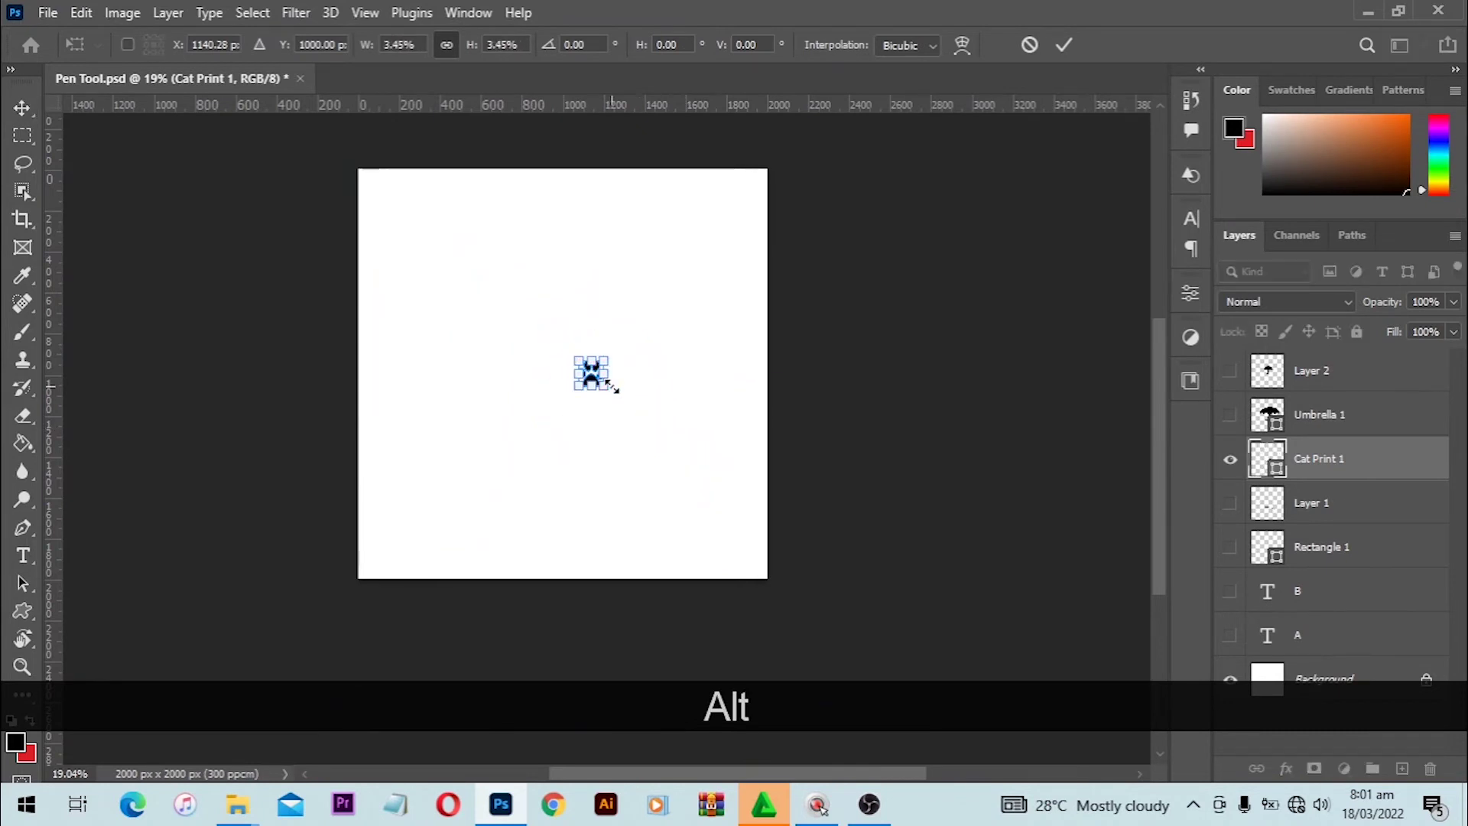
{"action": "key", "text": "Return"}
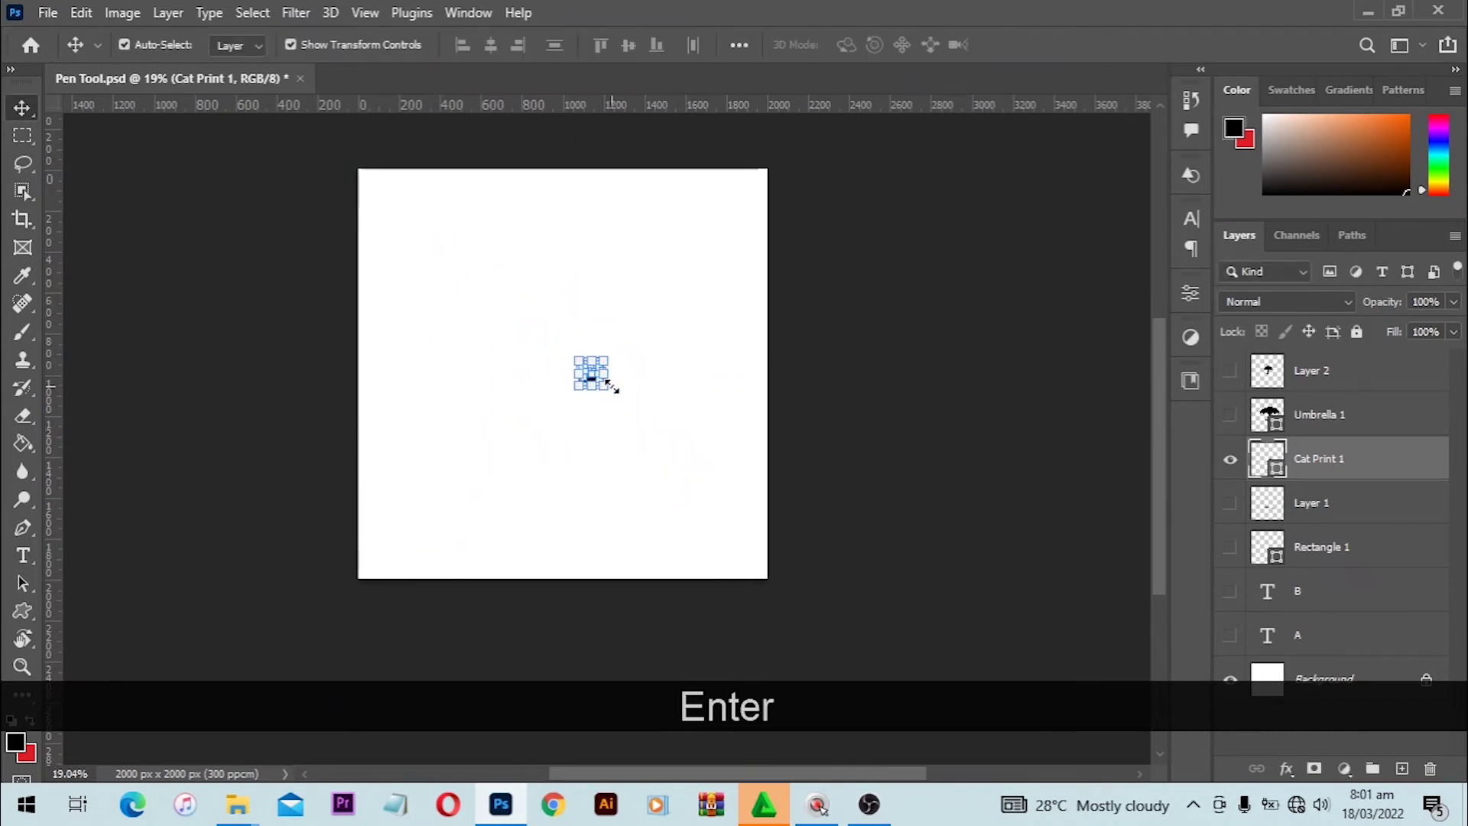
Free-transform the tiny paw print path, scaling it up proportionally from its center to about 3506% so it overflows the canvas.
{"action": "key", "text": "ctrl"}
{"action": "key", "text": "ctrl+t"}
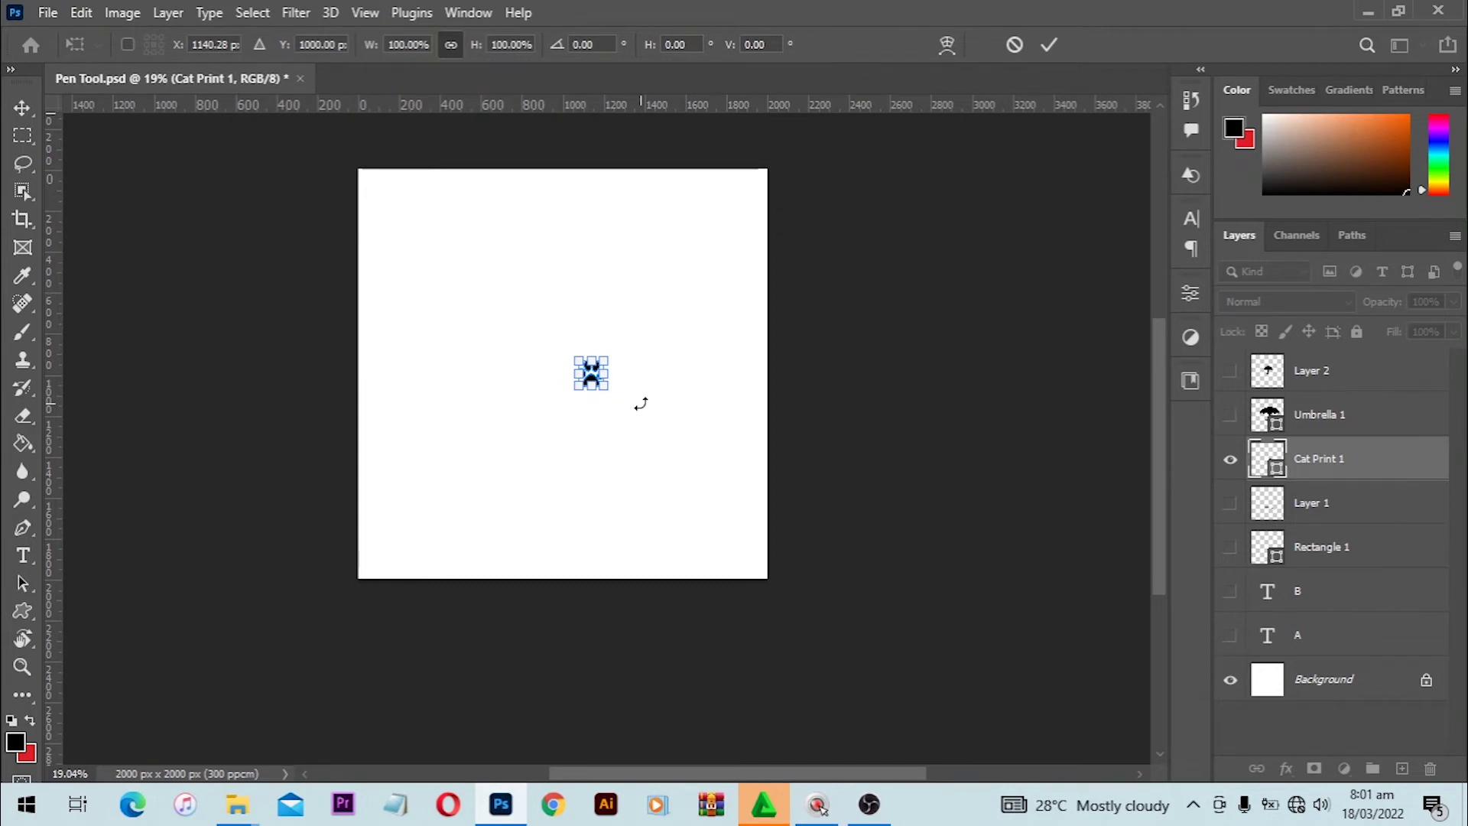
{"action": "left_click", "coordinate": [78, 13]}
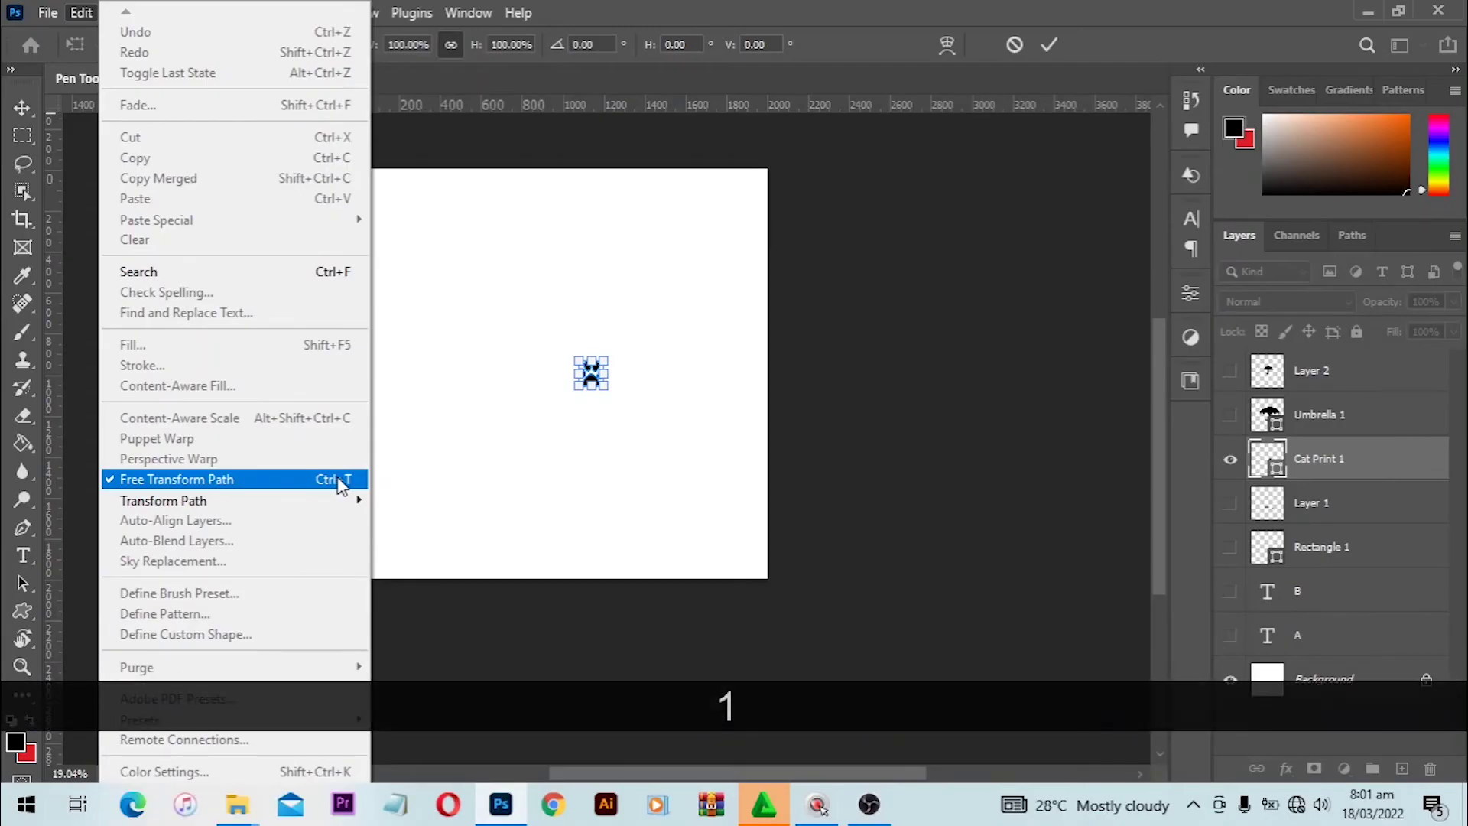
{"action": "left_click", "coordinate": [336, 481]}
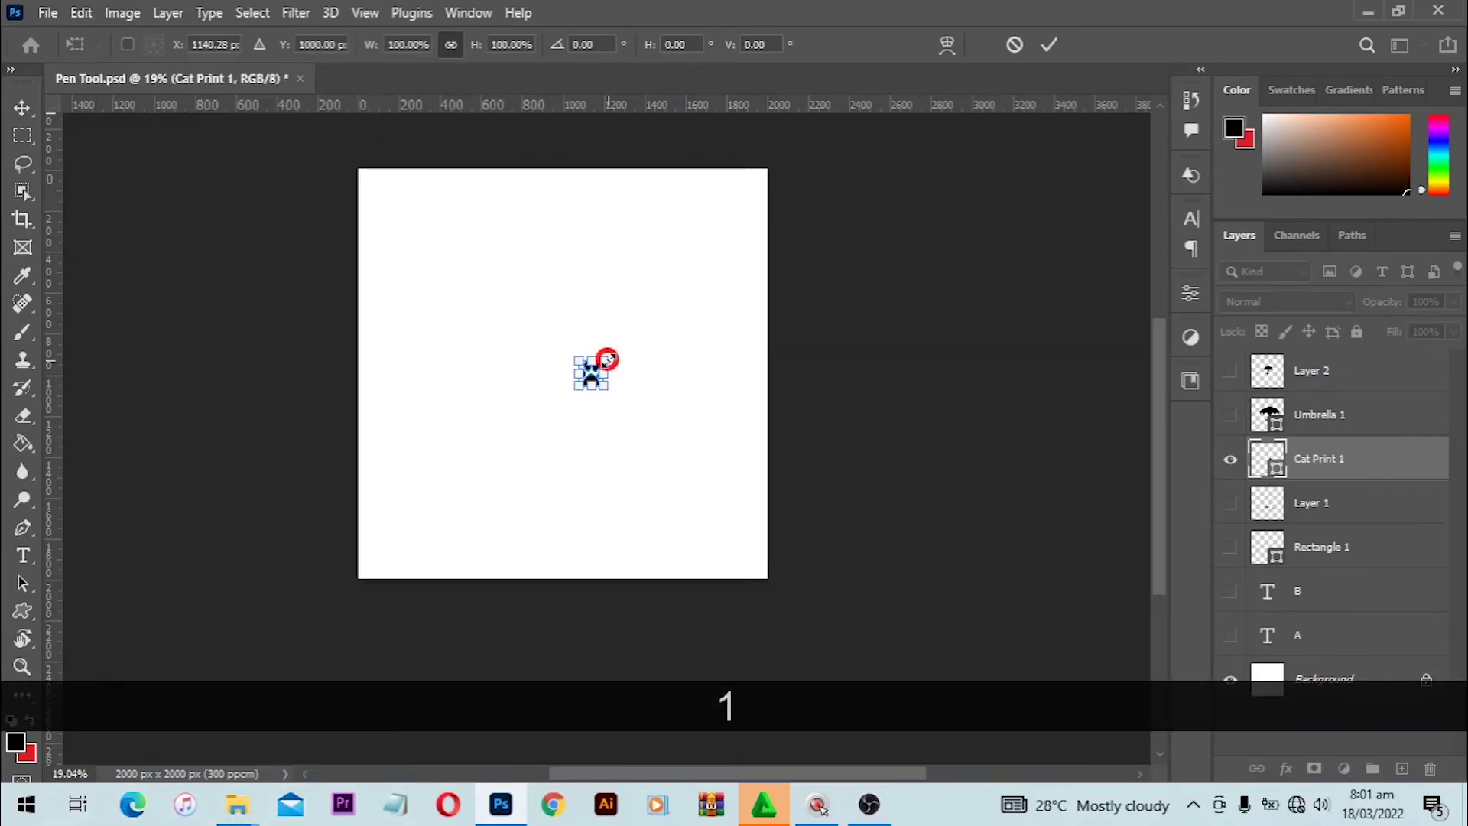
{"action": "key", "text": "alt"}
{"action": "left_click_drag", "start_coordinate": [612, 356], "coordinate": [1300, 23]}
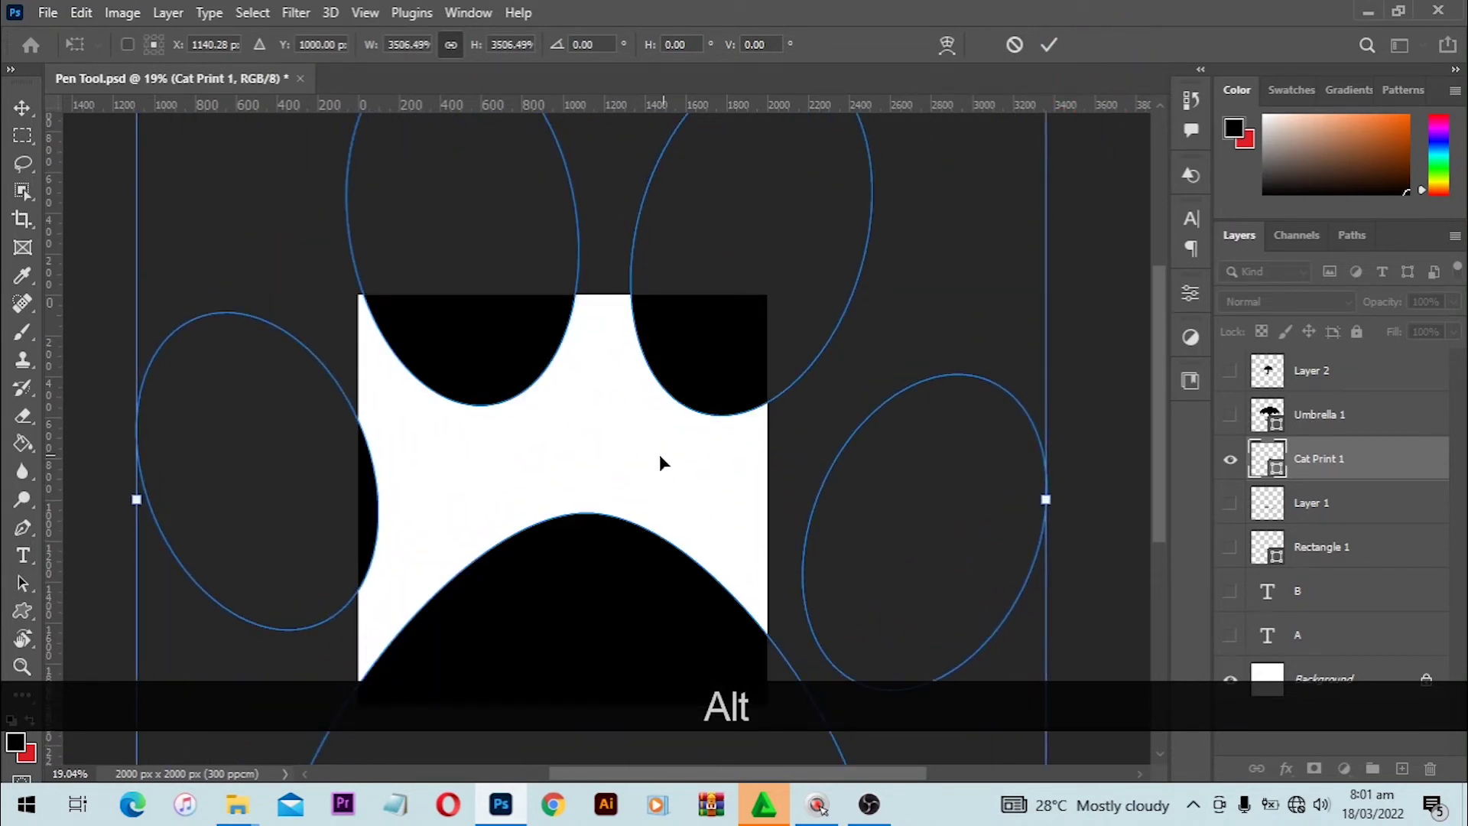
{"action": "key", "text": "Return"}
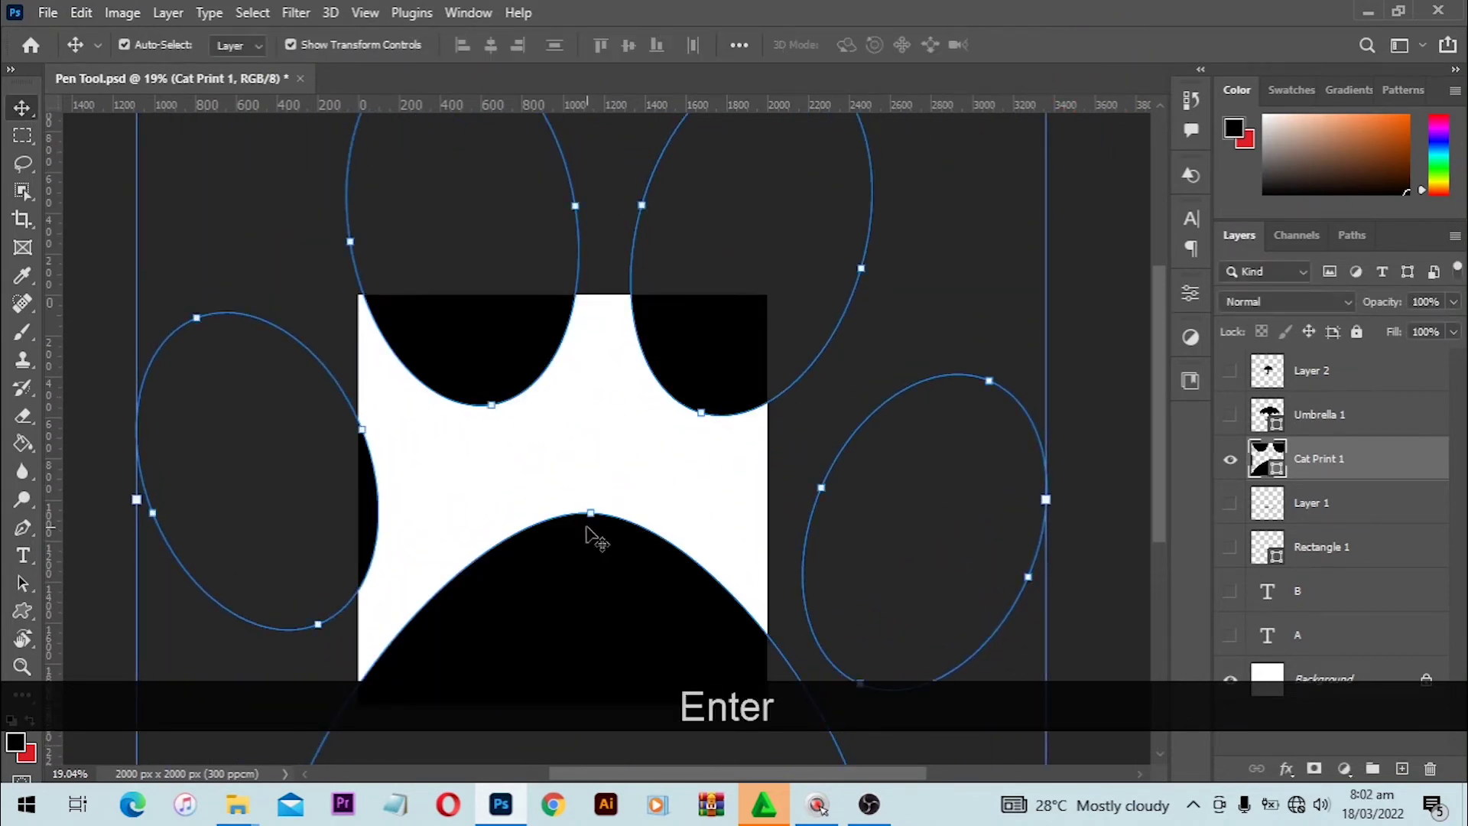
Deselect the re-enlarged vector paw print and examine its curved edges up close, finishing with the whole canvas in view.
{"action": "left_click", "coordinate": [581, 406]}
{"action": "scroll", "coordinate": [594, 563], "scroll_direction": "up", "scroll_amount": 5}
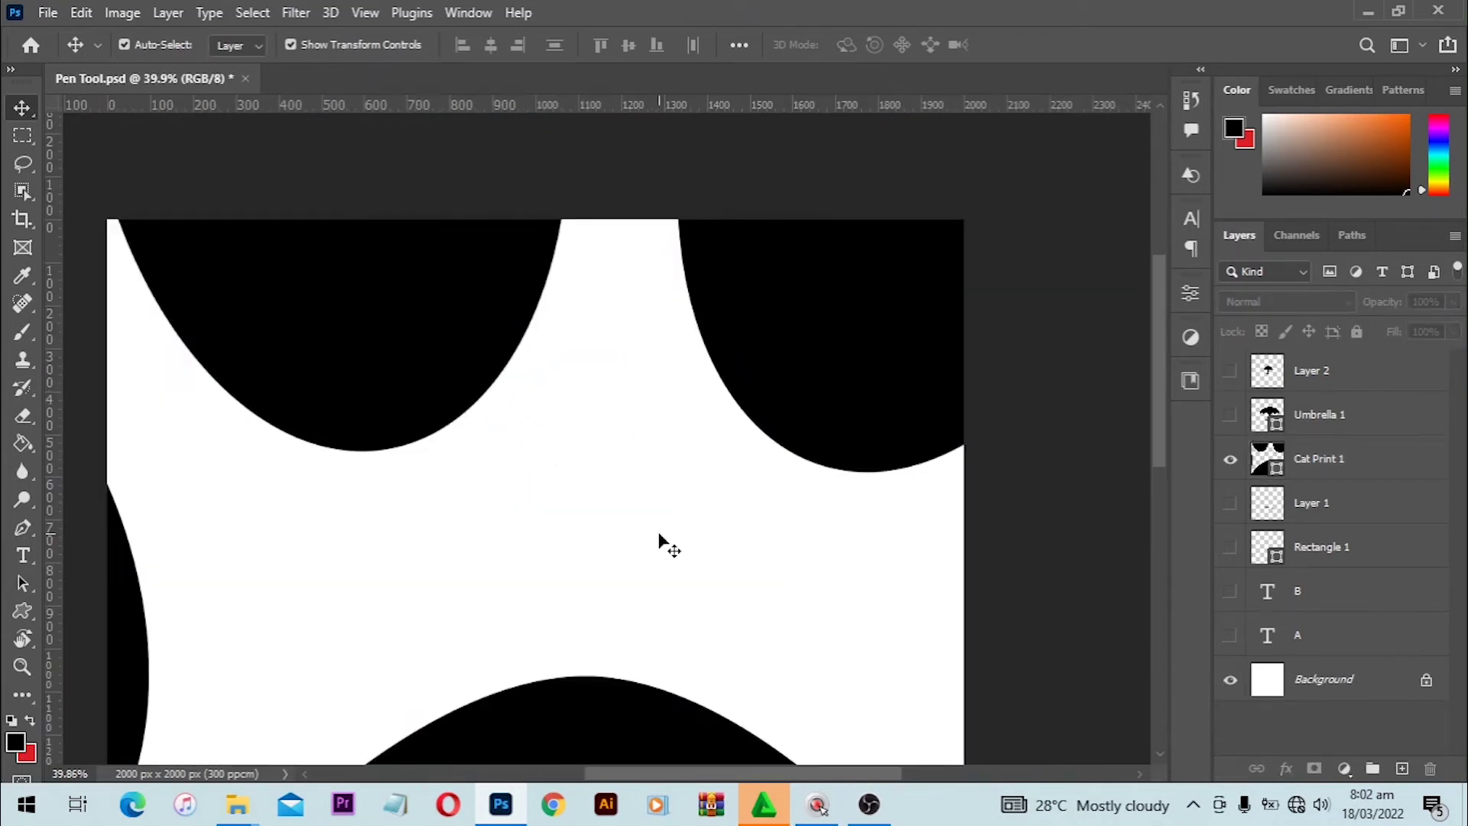
{"action": "scroll", "coordinate": [659, 534], "scroll_direction": "down", "scroll_amount": 2}
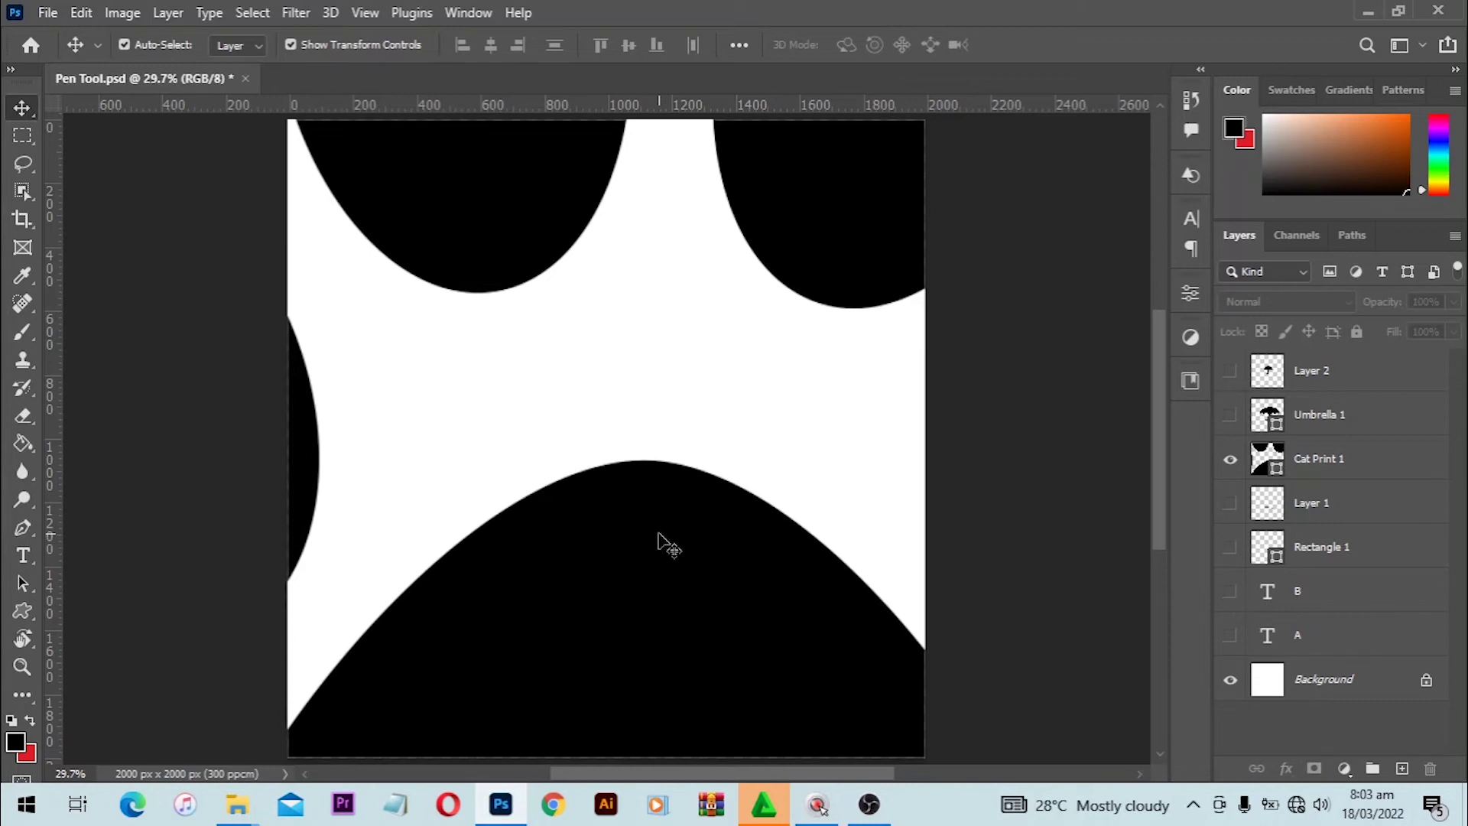
{"action": "scroll", "coordinate": [626, 400], "scroll_direction": "up", "scroll_amount": 4}
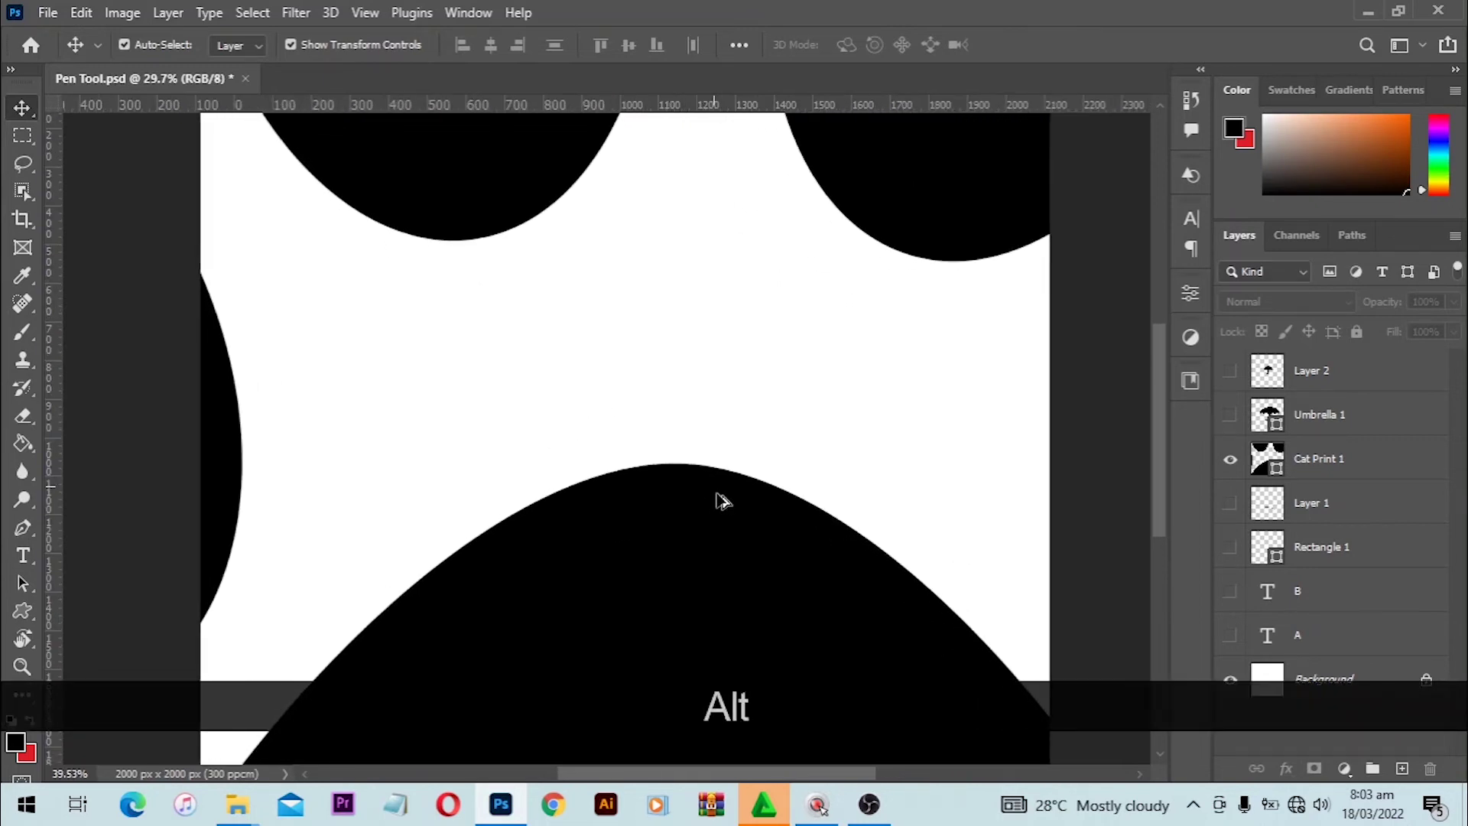
{"action": "scroll", "coordinate": [704, 560], "scroll_direction": "up", "scroll_amount": 5}
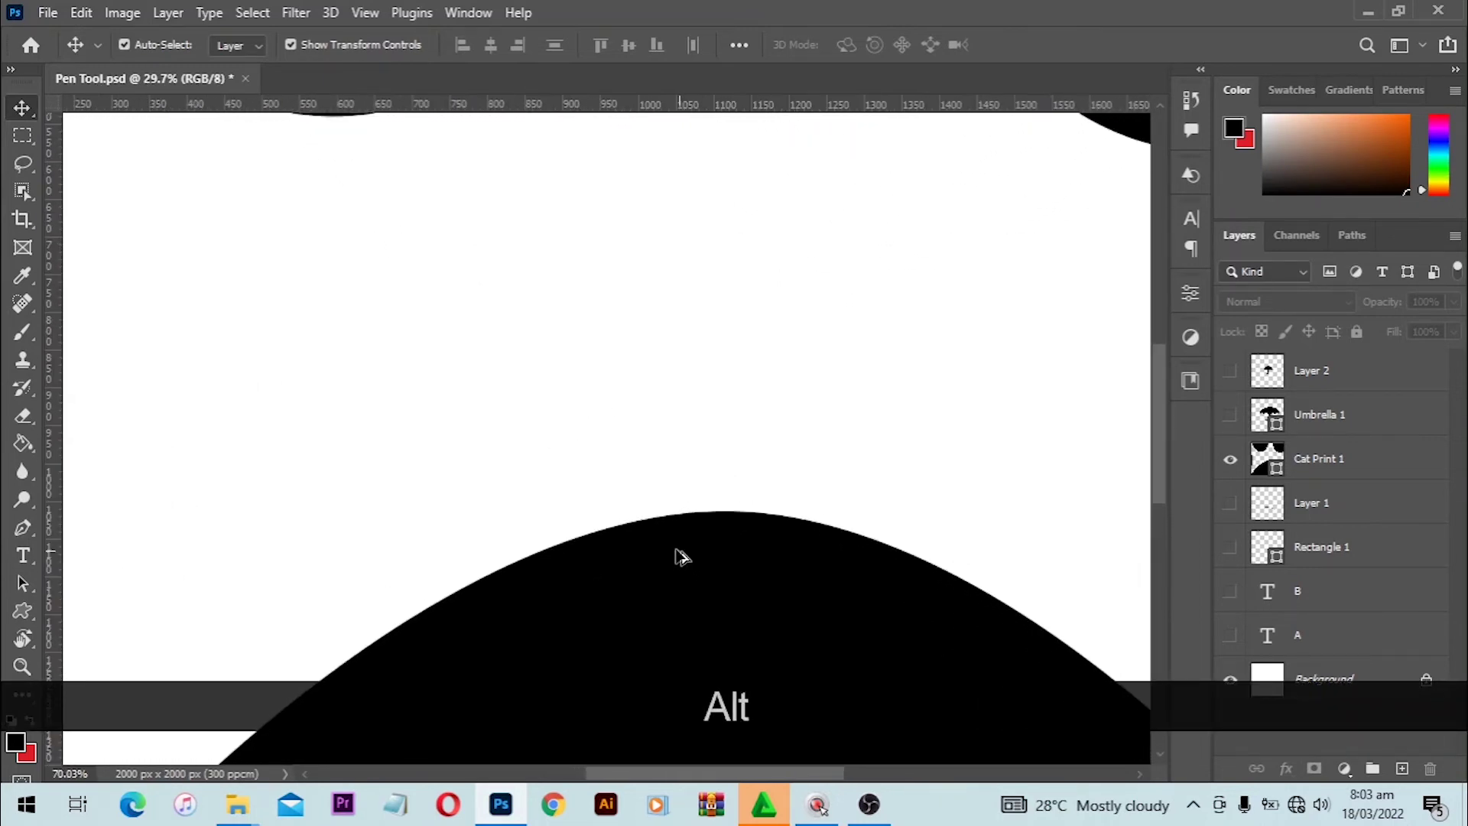
{"action": "scroll", "coordinate": [670, 627], "scroll_direction": "up", "scroll_amount": 7}
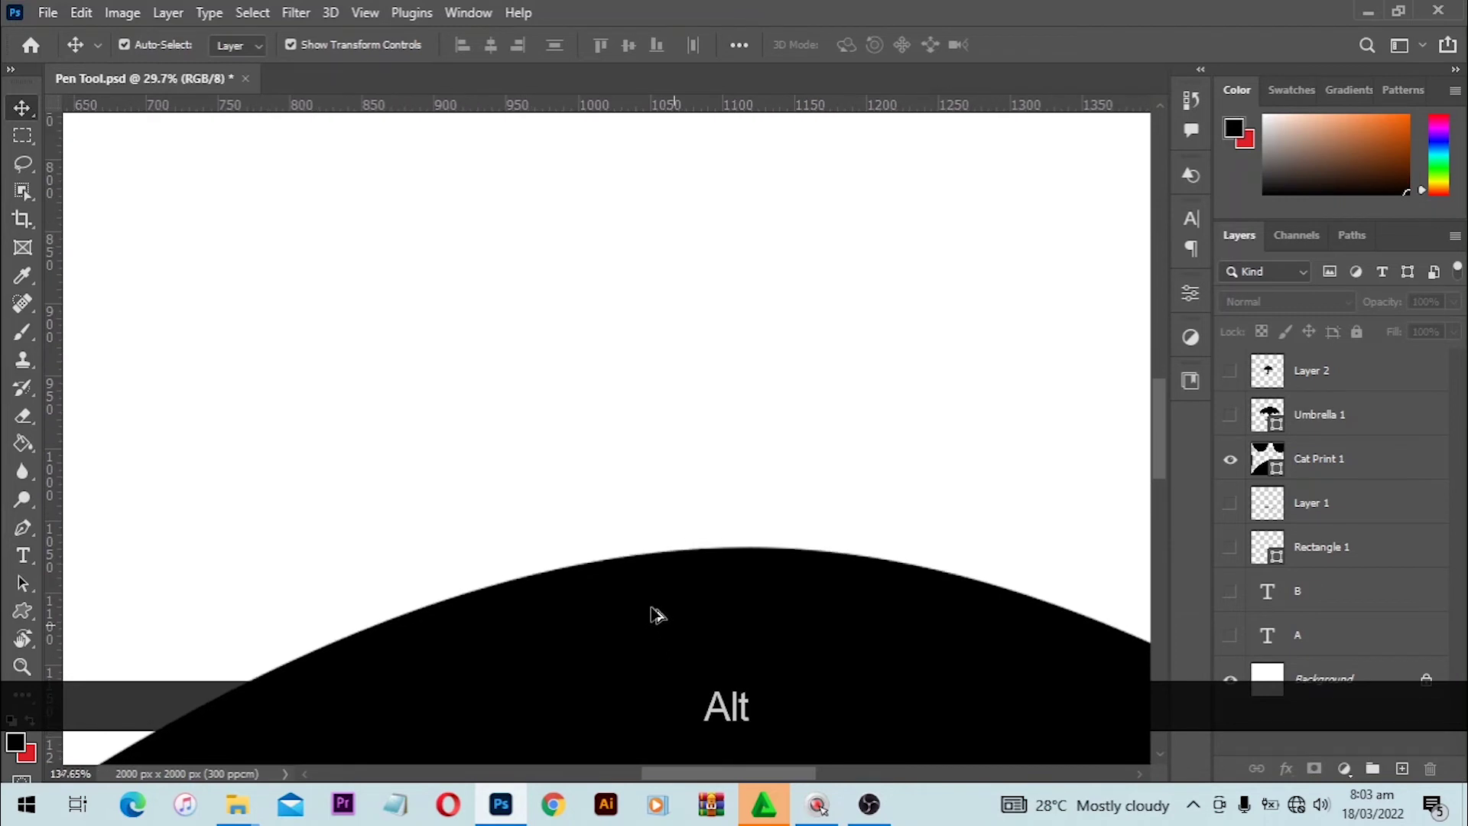
{"action": "scroll", "coordinate": [655, 610], "scroll_direction": "up", "scroll_amount": 3}
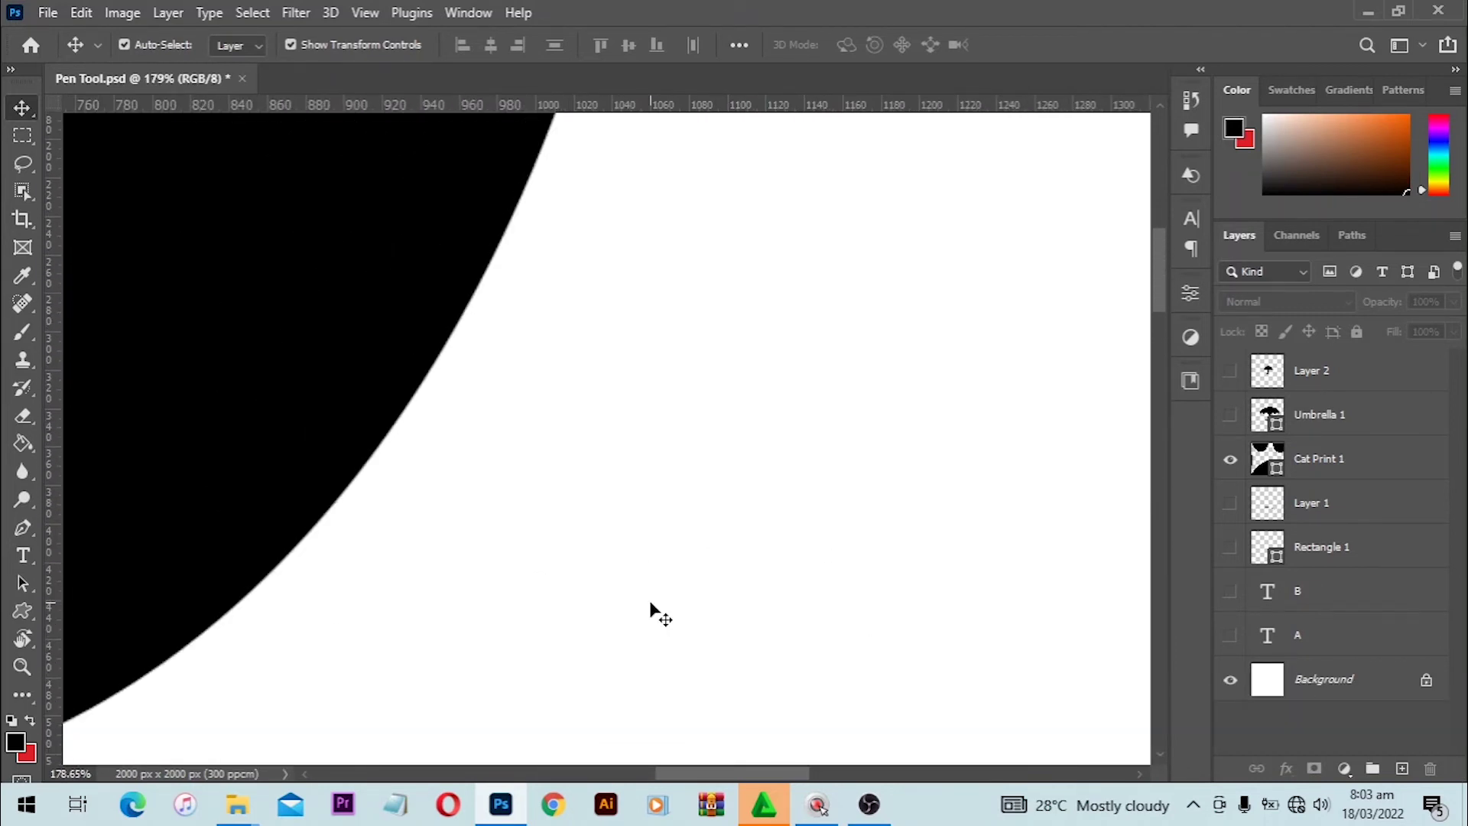
{"action": "key", "text": "ctrl+0"}
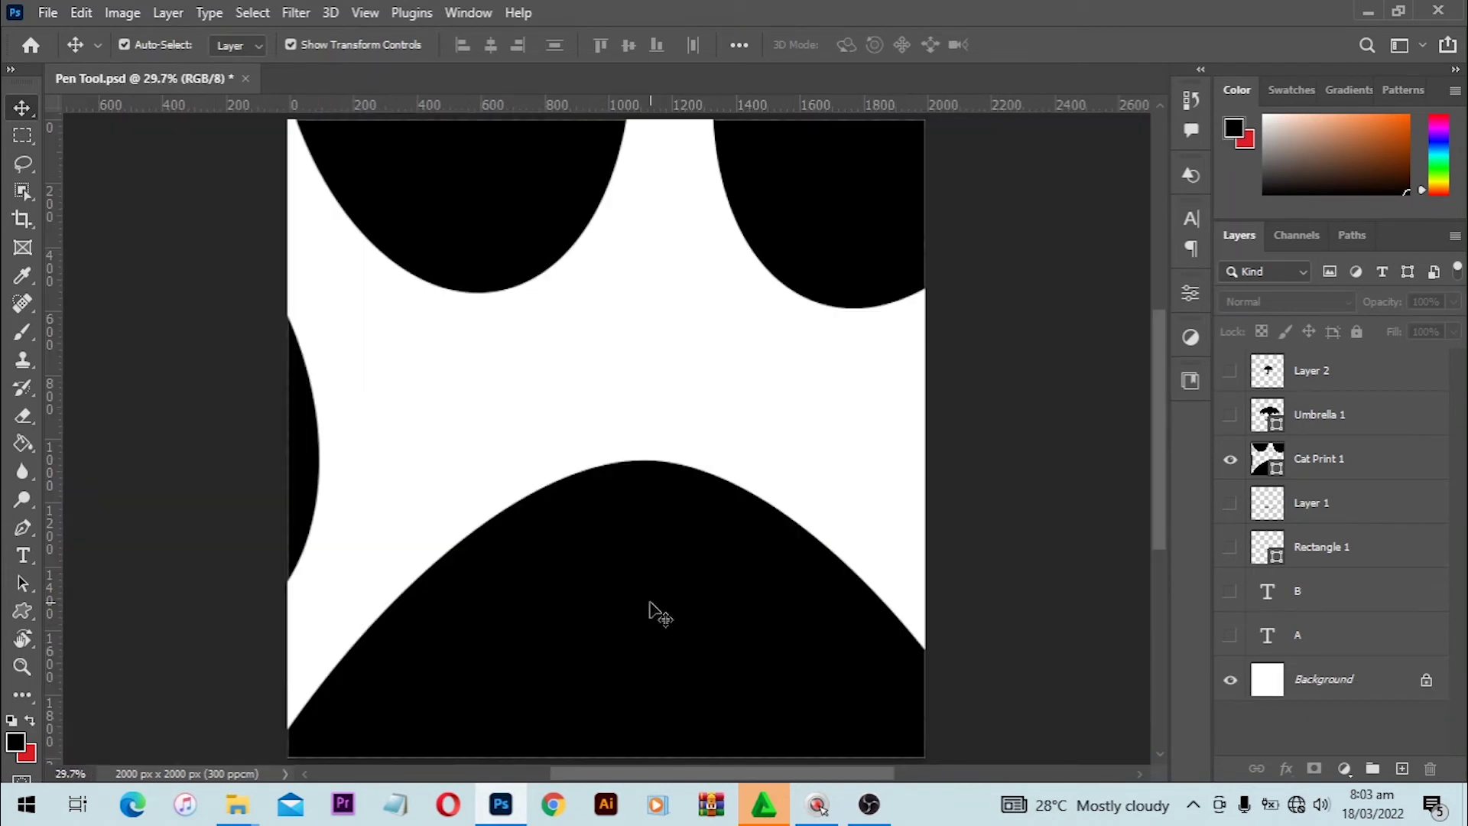
Delete the Cat Print 1 shape layer.
{"action": "left_click", "coordinate": [650, 604]}
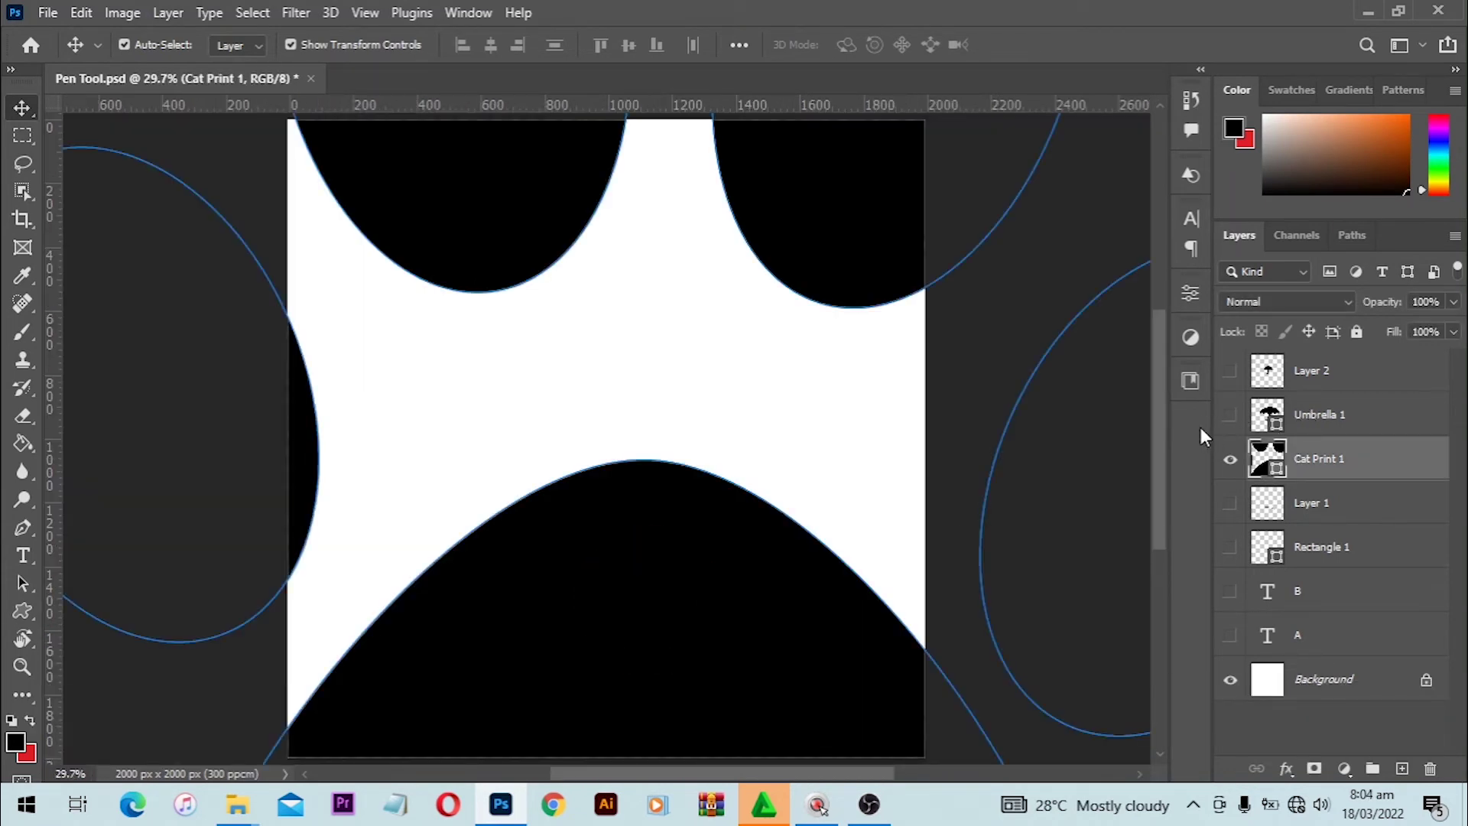
{"action": "key", "text": "Delete"}
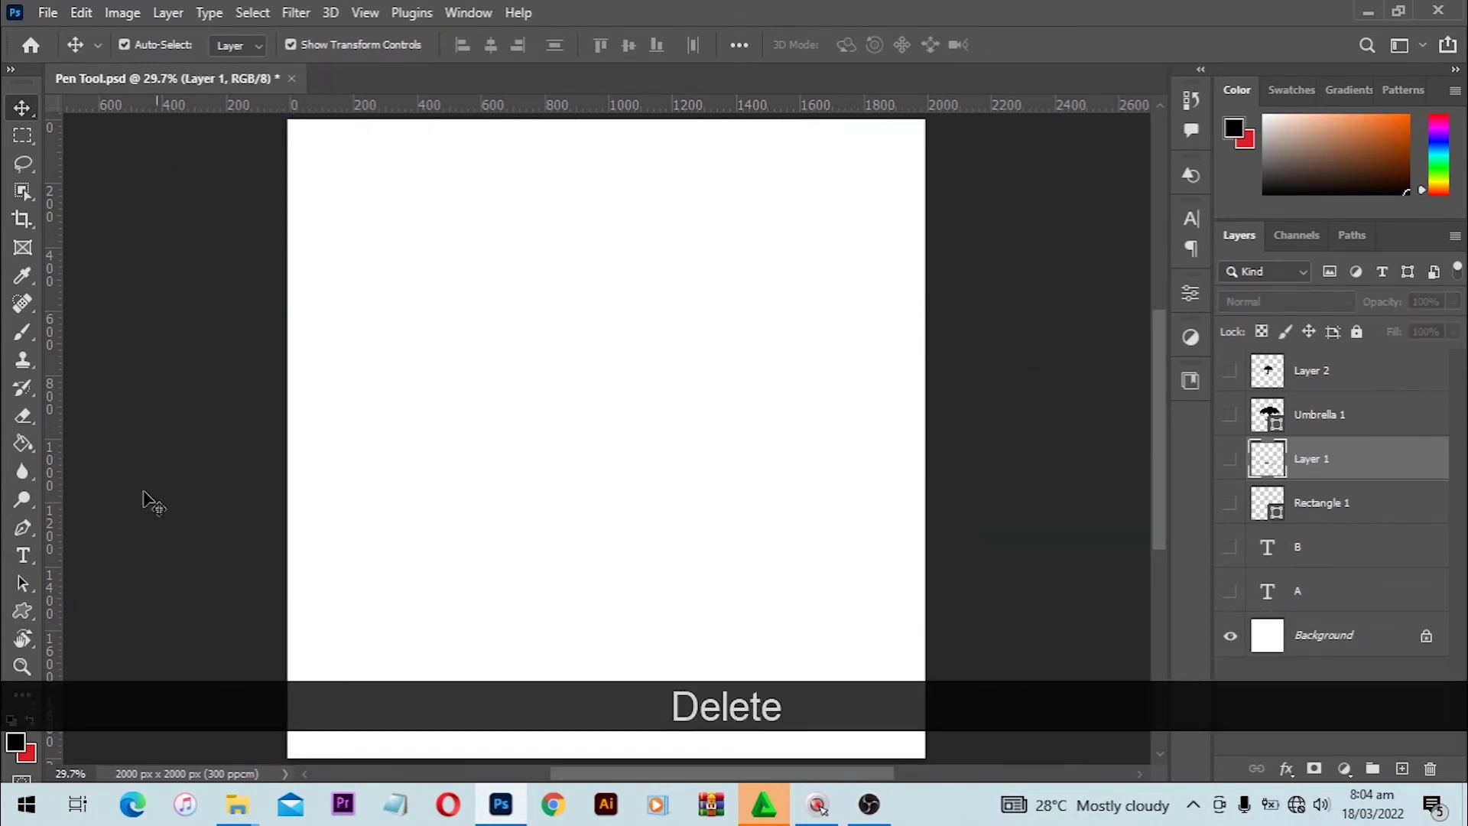
Activate the Custom Shape tool and change its drawing mode from Shape to Pixels.
{"action": "left_click", "coordinate": [36, 608]}
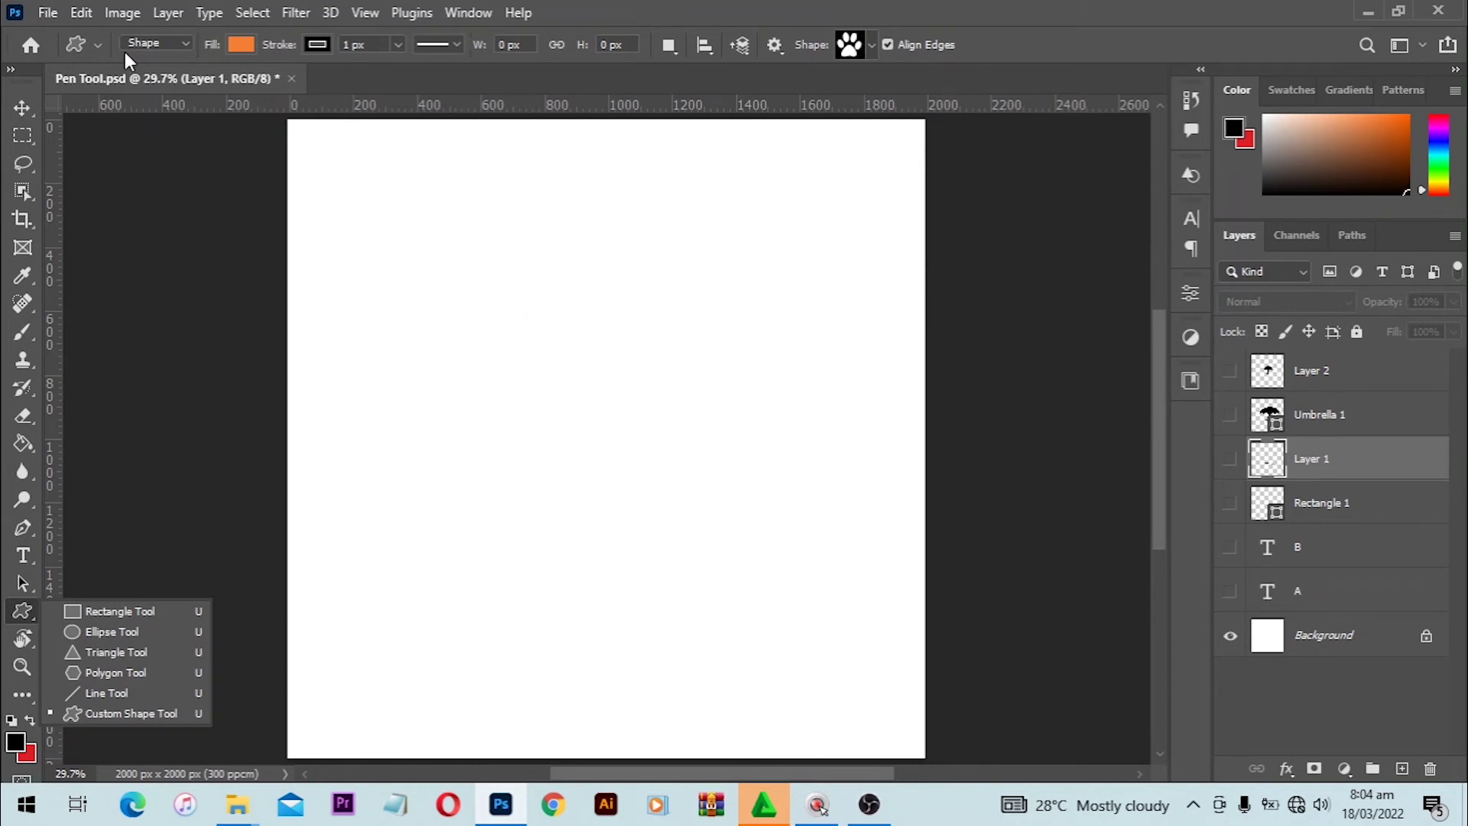
{"action": "left_click", "coordinate": [157, 44]}
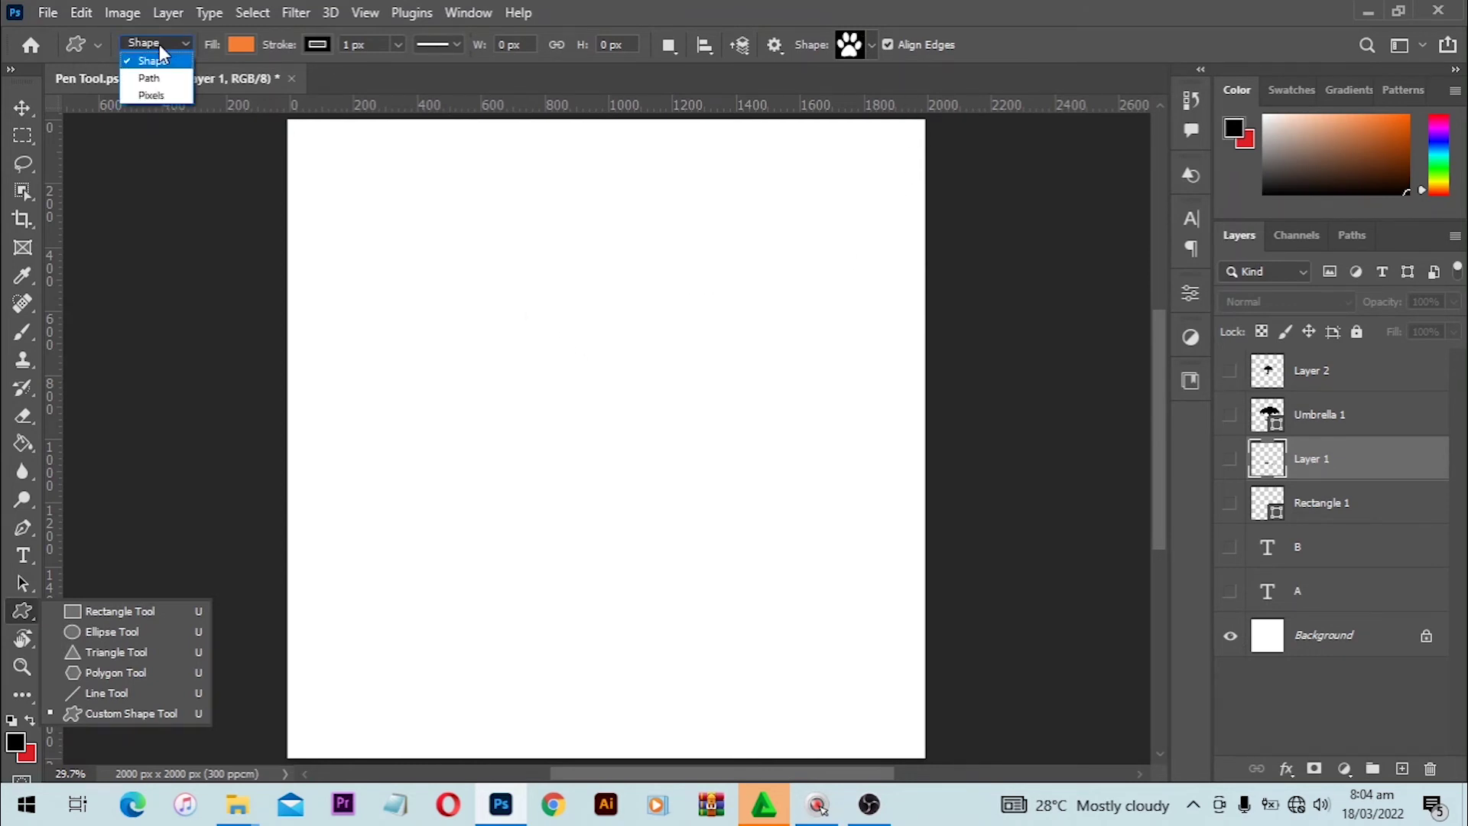
{"action": "left_click", "coordinate": [159, 44]}
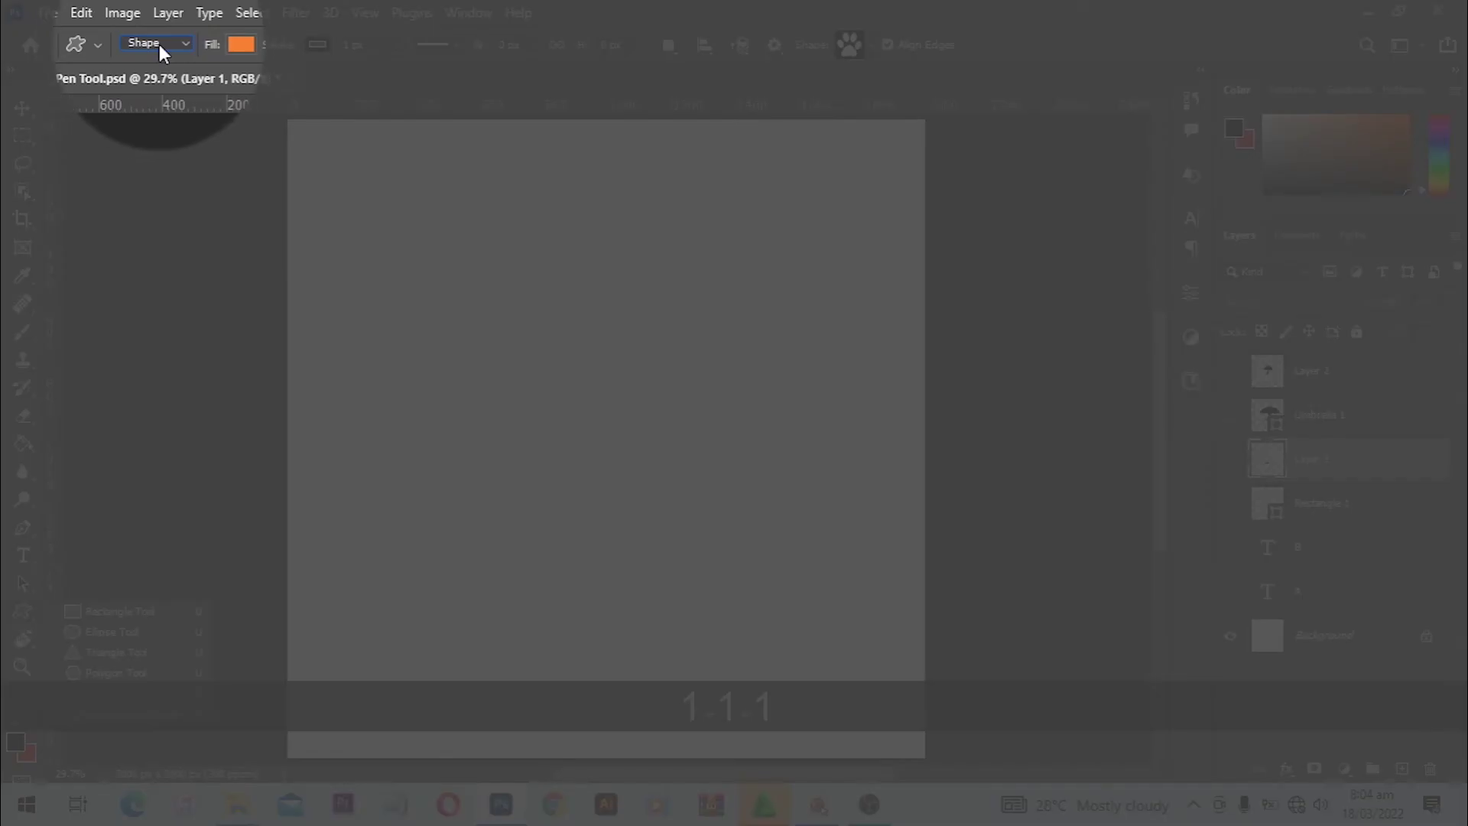
{"action": "left_click", "coordinate": [159, 44]}
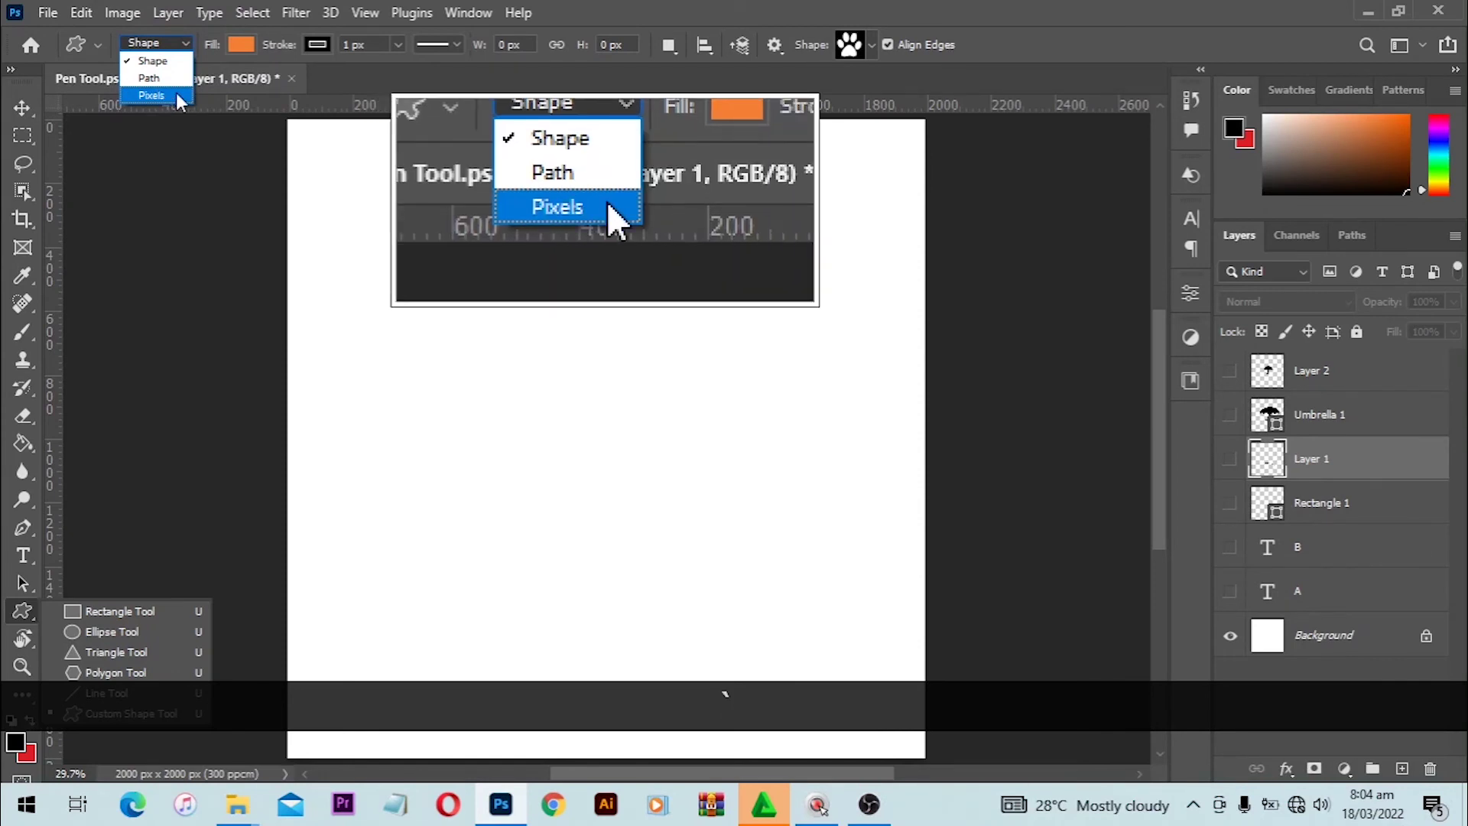
{"action": "left_click", "coordinate": [165, 95]}
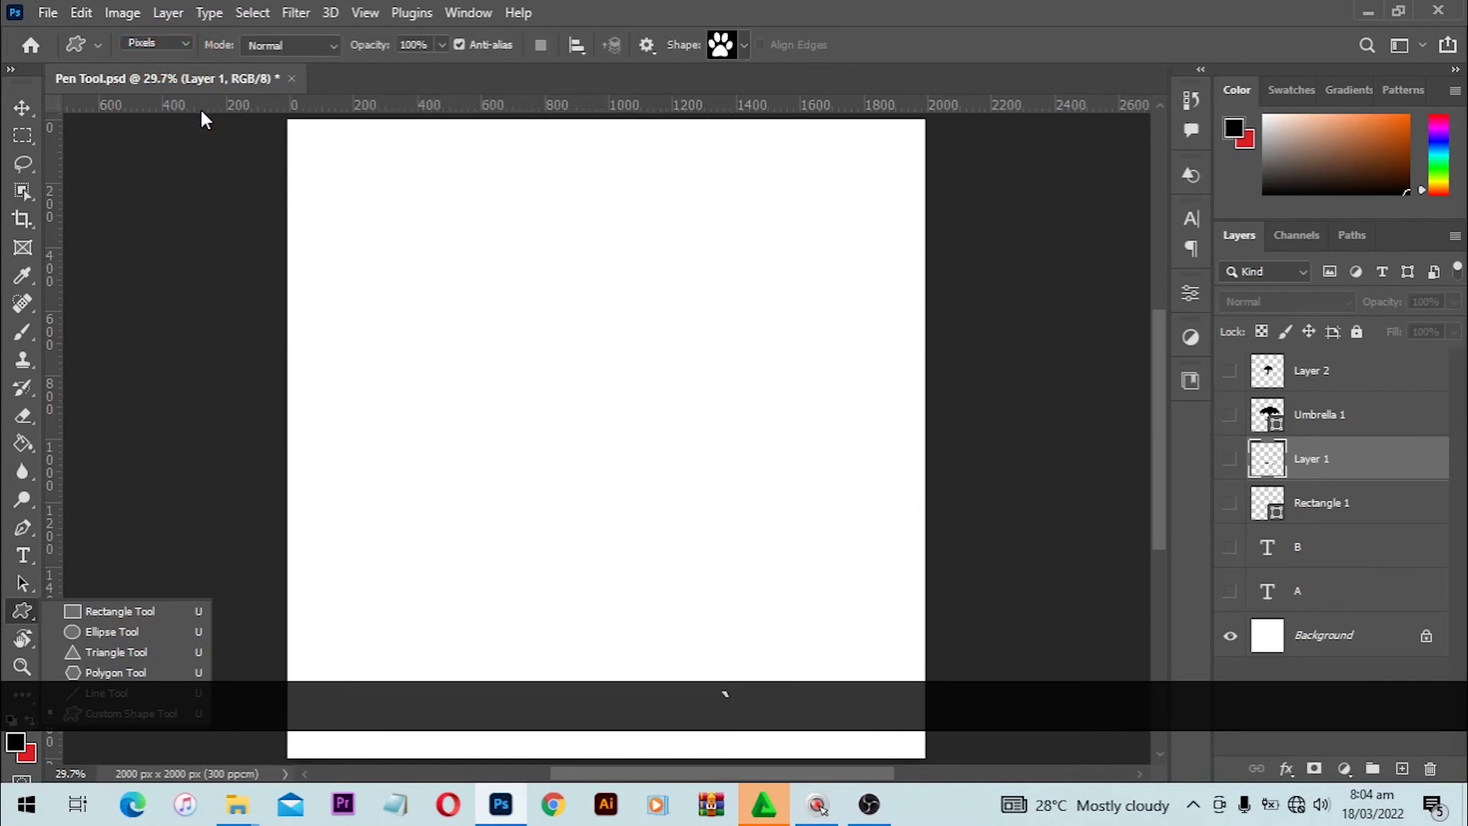
{"action": "left_click", "coordinate": [443, 273]}
Add a new layer and draw a proportional black paw print about 1130 px wide on it in the middle of the canvas.
{"action": "left_click", "coordinate": [1402, 769]}
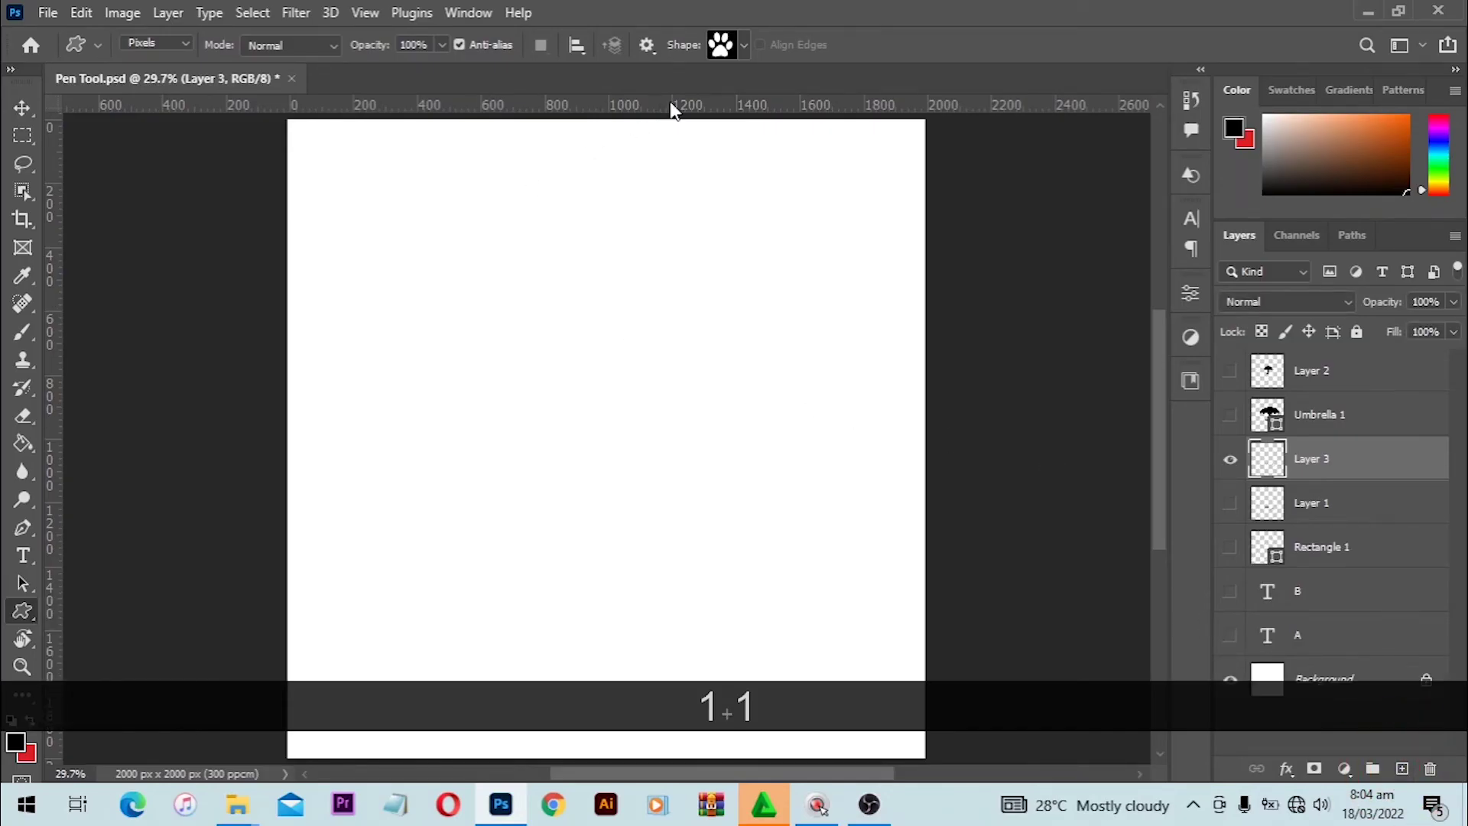
{"action": "left_click", "coordinate": [742, 44]}
{"action": "left_click", "coordinate": [742, 46]}
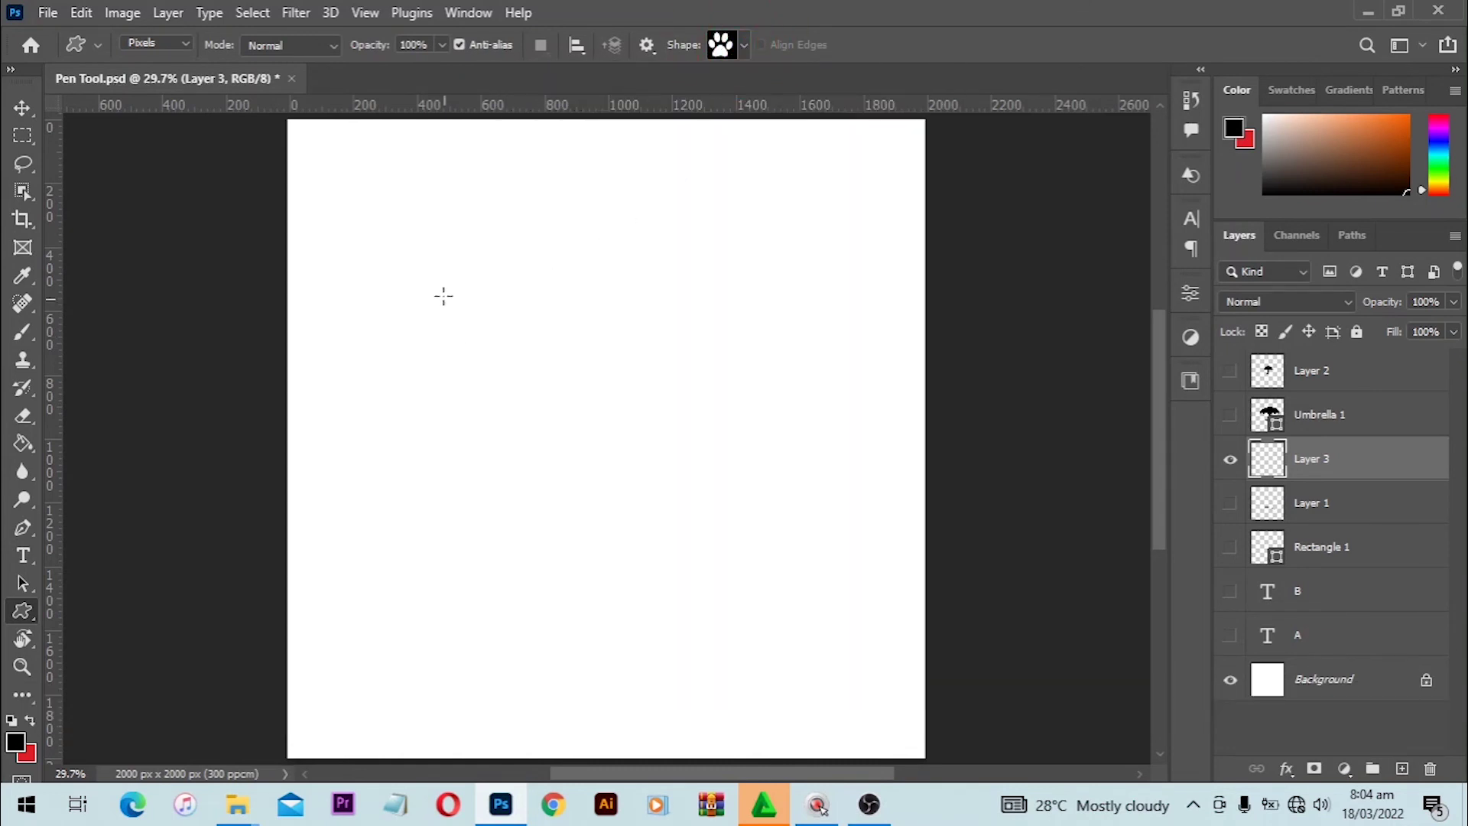
{"action": "left_click_drag", "start_coordinate": [436, 260], "coordinate": [795, 710]}
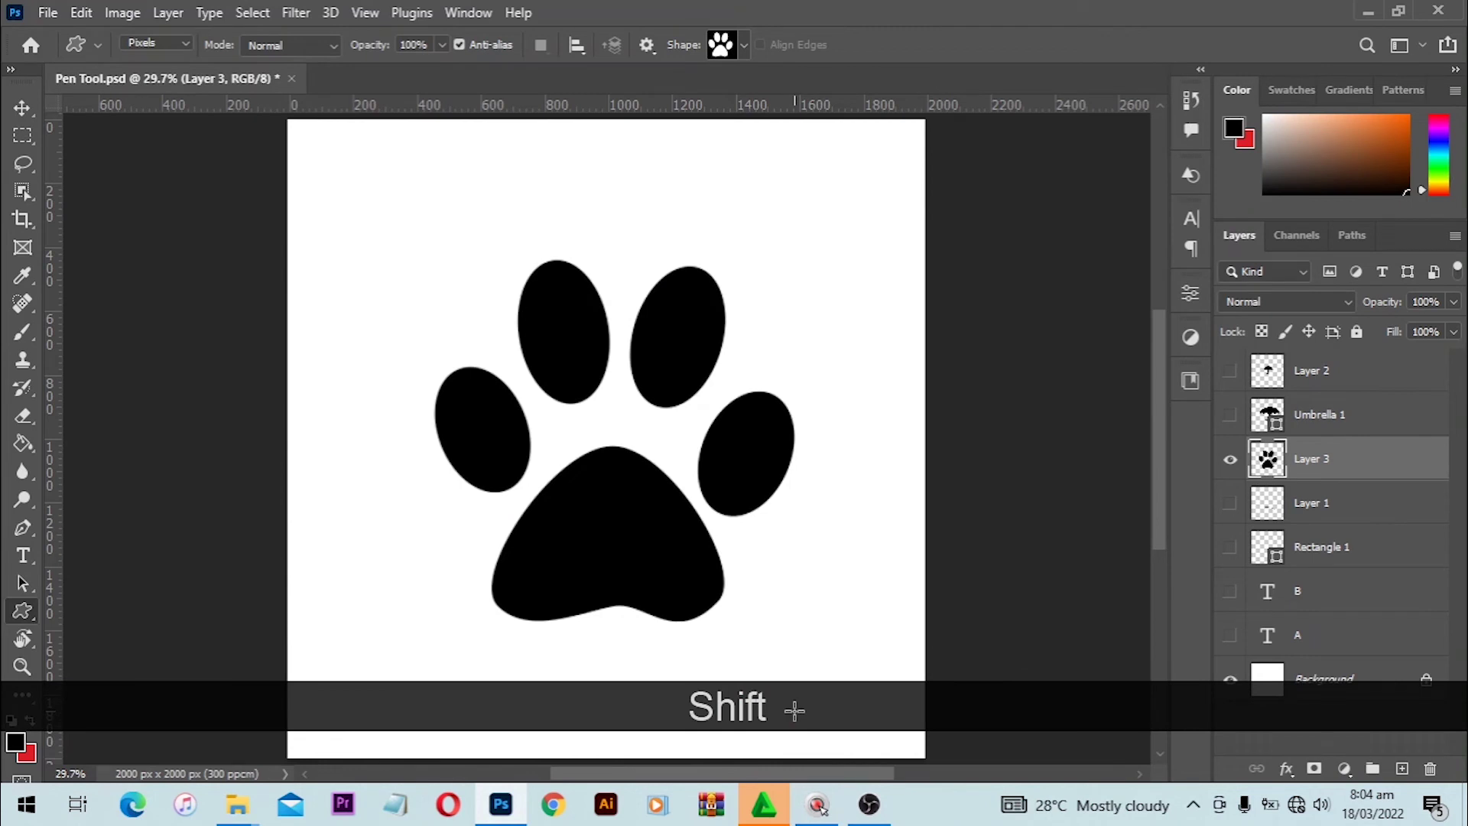
Scale the pixel paw print up proportionally from its center to about 416% so it extends beyond the canvas.
{"action": "key", "text": "v"}
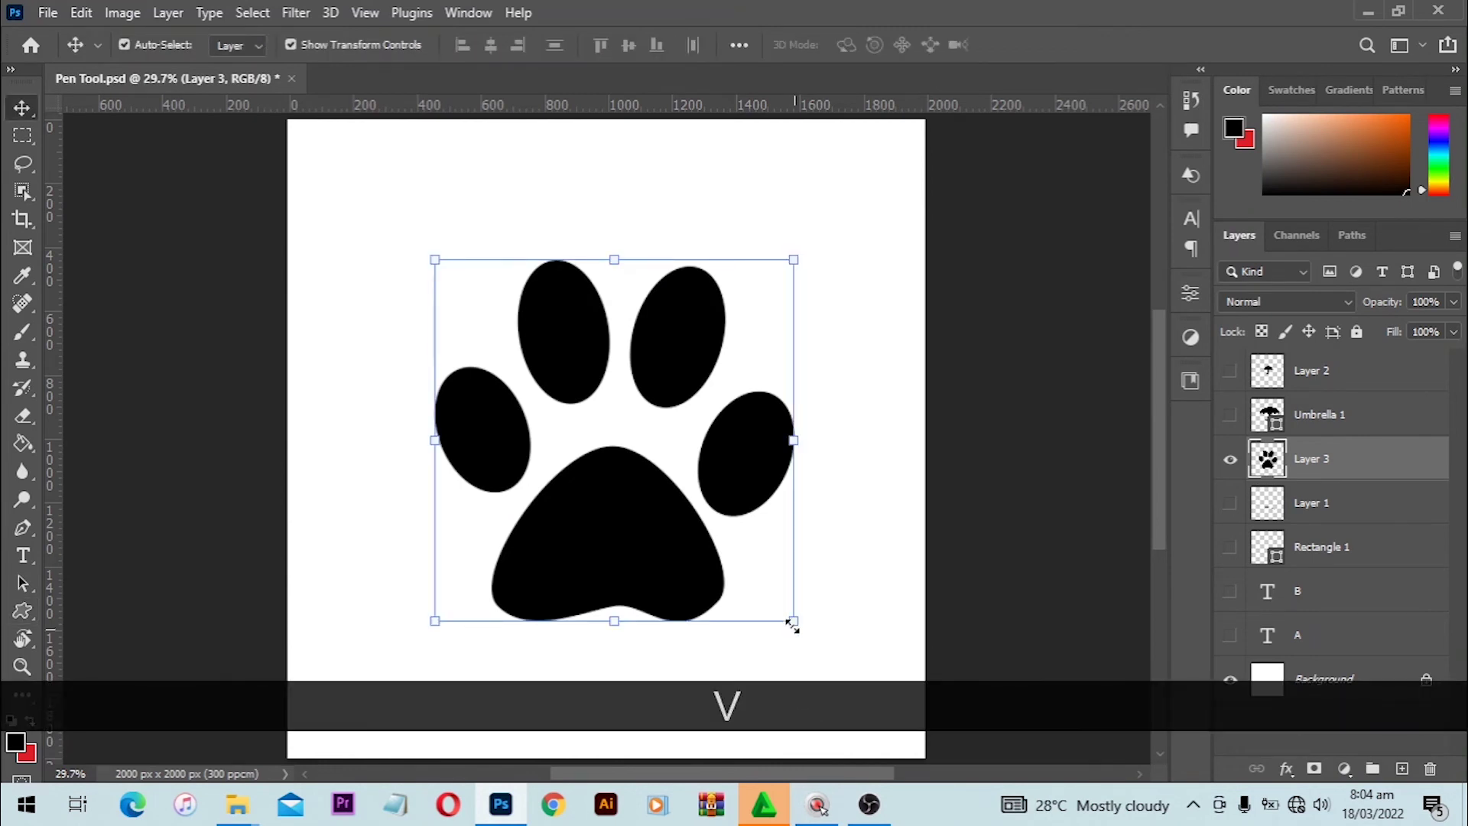
{"action": "key", "text": "alt"}
{"action": "left_click_drag", "start_coordinate": [791, 623], "coordinate": [1082, 635]}
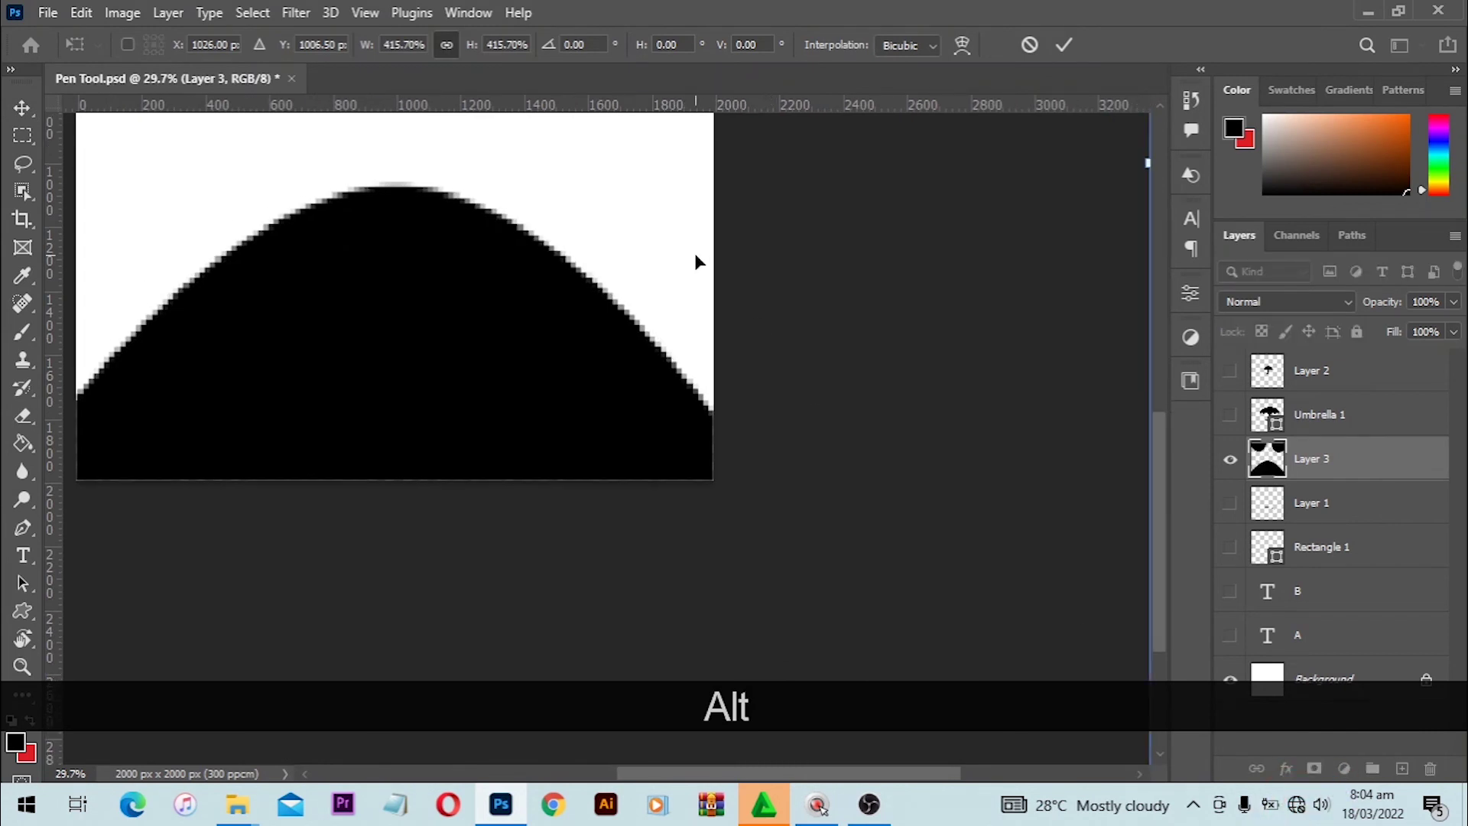
{"action": "scroll", "coordinate": [419, 235], "scroll_direction": "up", "scroll_amount": 5}
{"action": "key", "text": "space"}
{"action": "left_click_drag", "start_coordinate": [417, 239], "coordinate": [689, 425]}
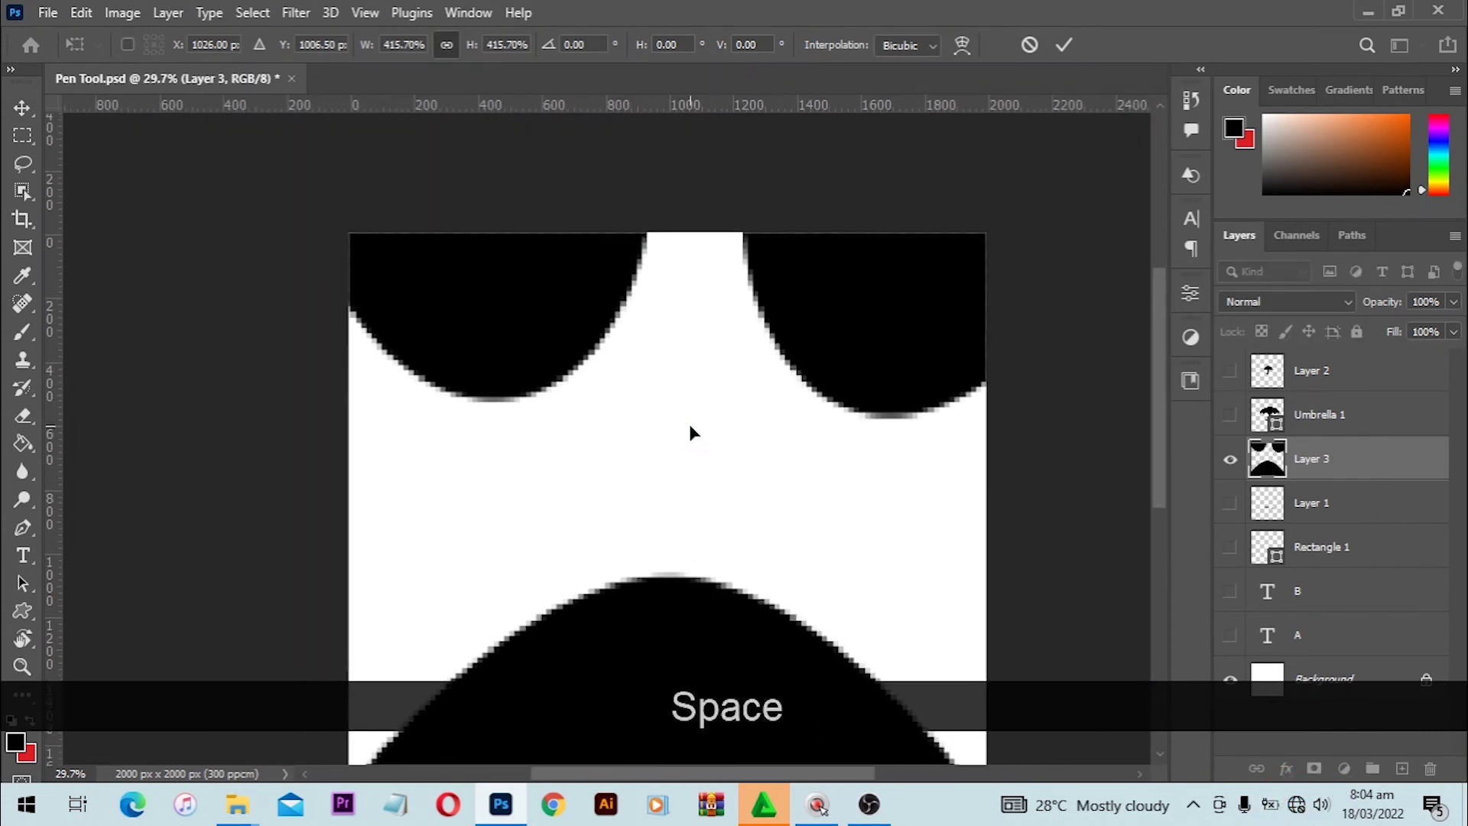
{"action": "key", "text": "Return"}
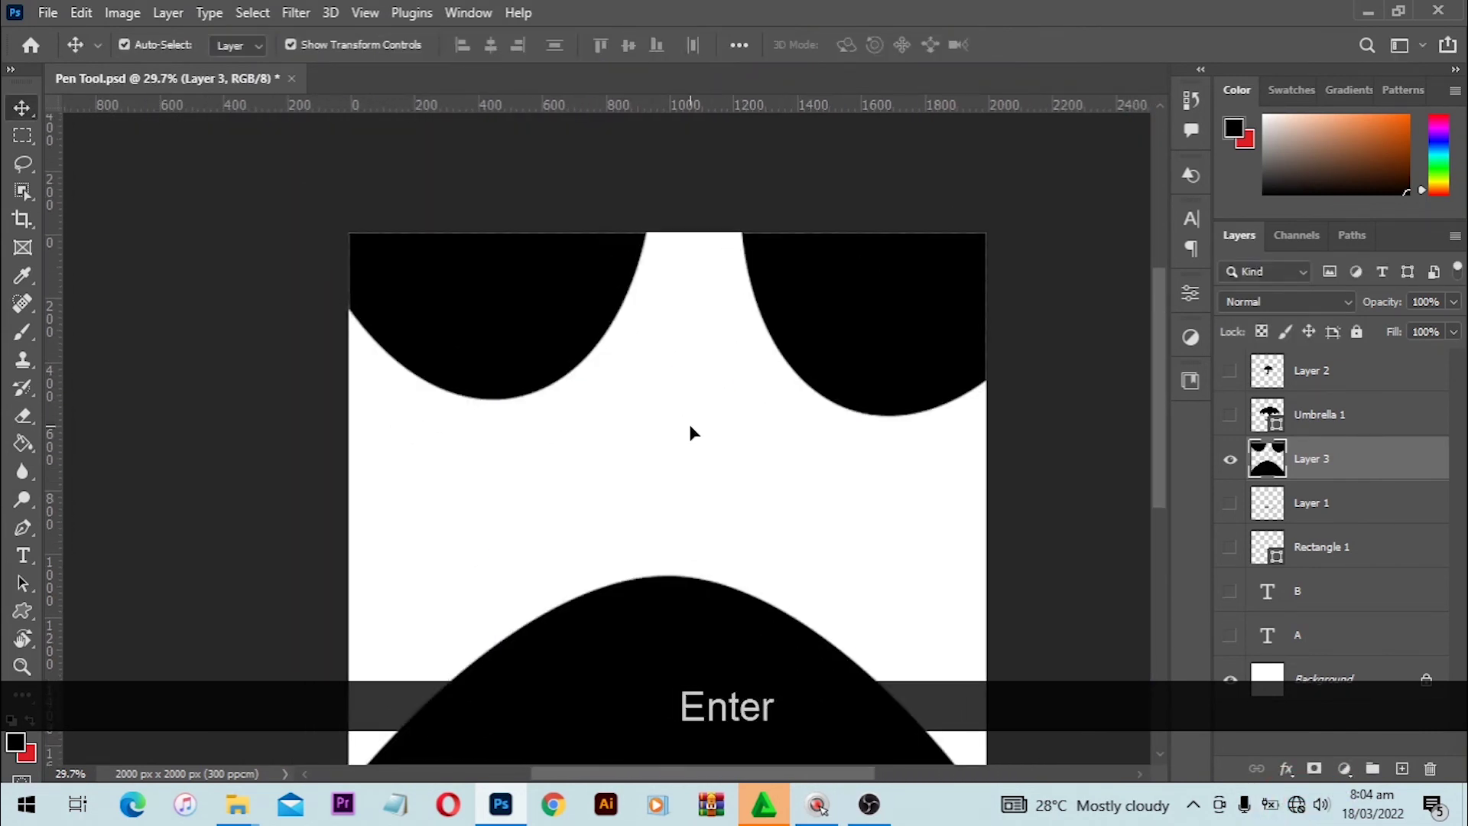
Inspect the enlarged pixel paw print's edges, and scale it down proportionally from its center to about 3.06%.
{"action": "scroll", "coordinate": [663, 639], "scroll_direction": "up", "scroll_amount": 3}
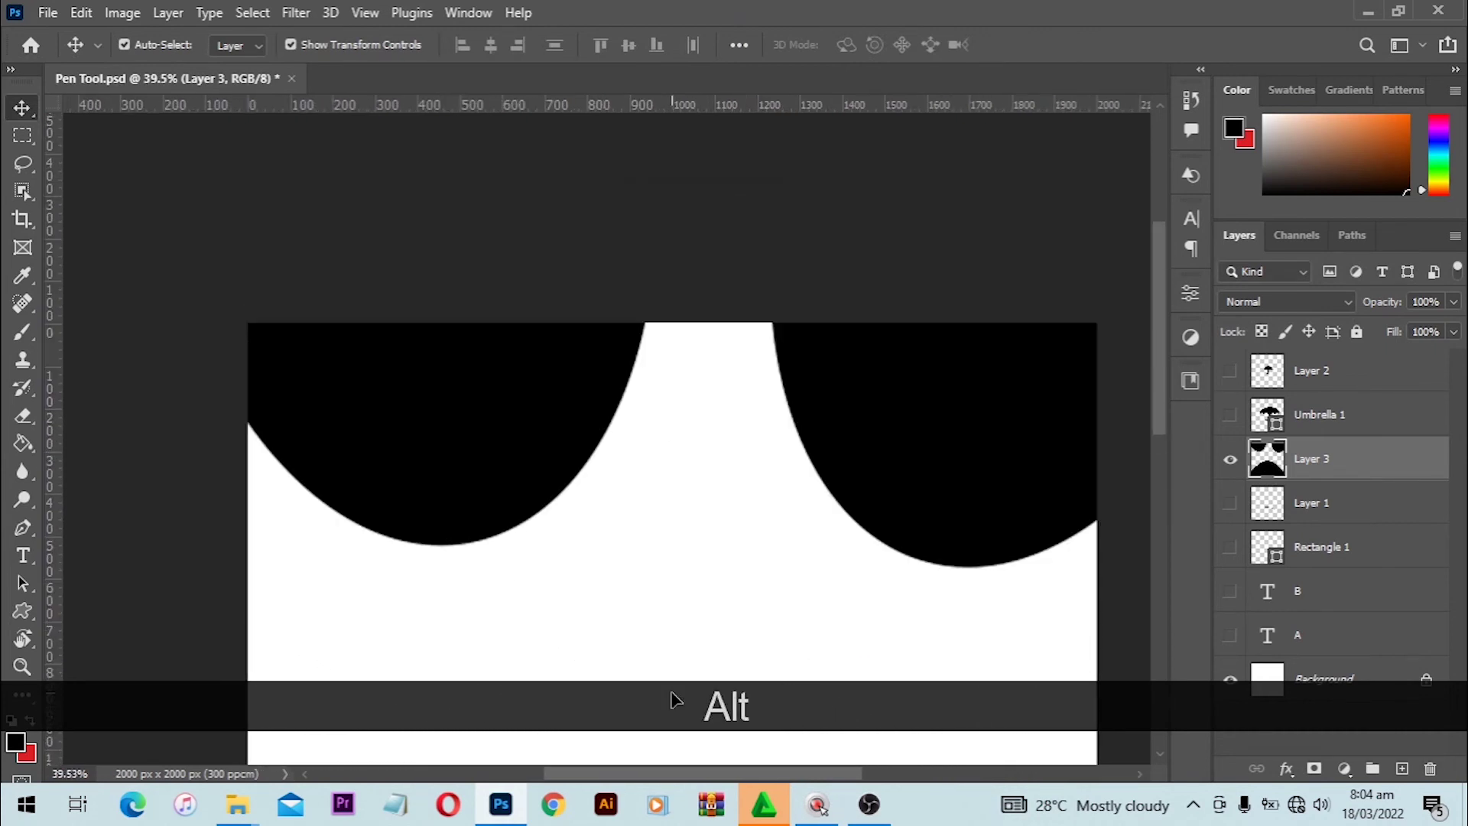
{"action": "scroll", "coordinate": [609, 658], "scroll_direction": "down", "scroll_amount": 2}
{"action": "key", "text": "ctrl"}
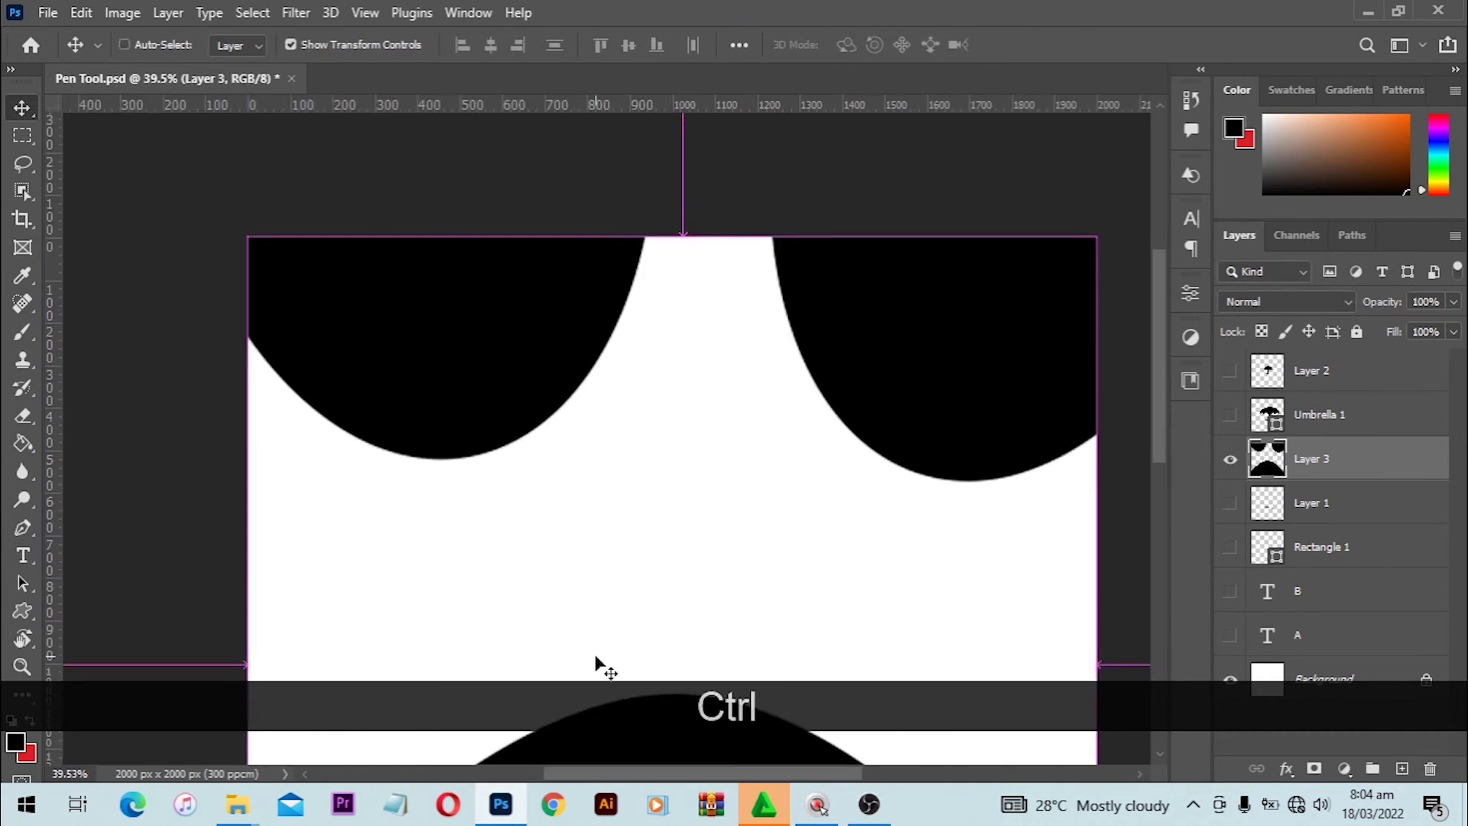
{"action": "key", "text": "ctrl+0"}
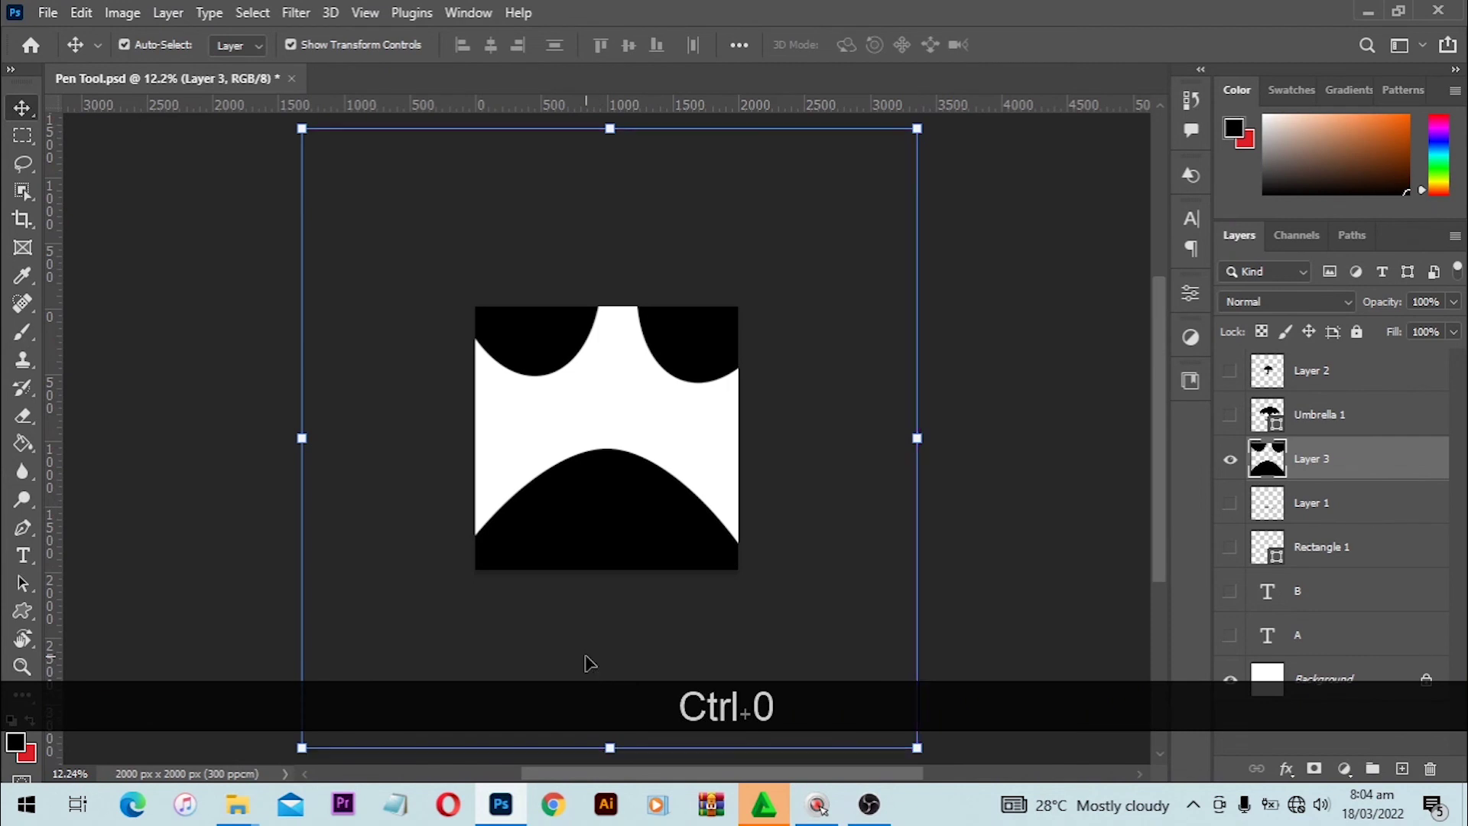
{"action": "key", "text": "ctrl+t"}
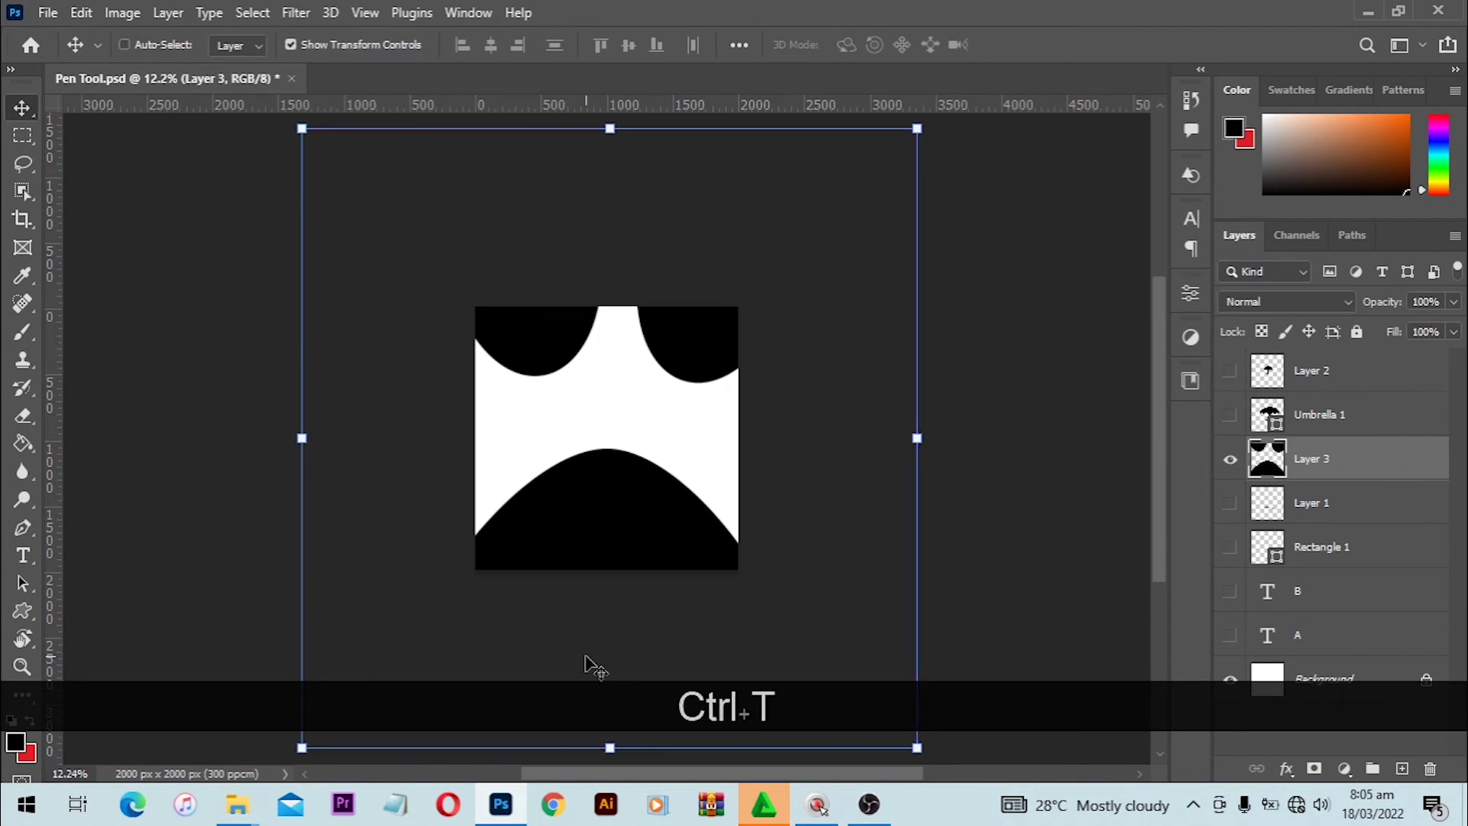
{"action": "left_click_drag", "start_coordinate": [918, 748], "coordinate": [642, 447]}
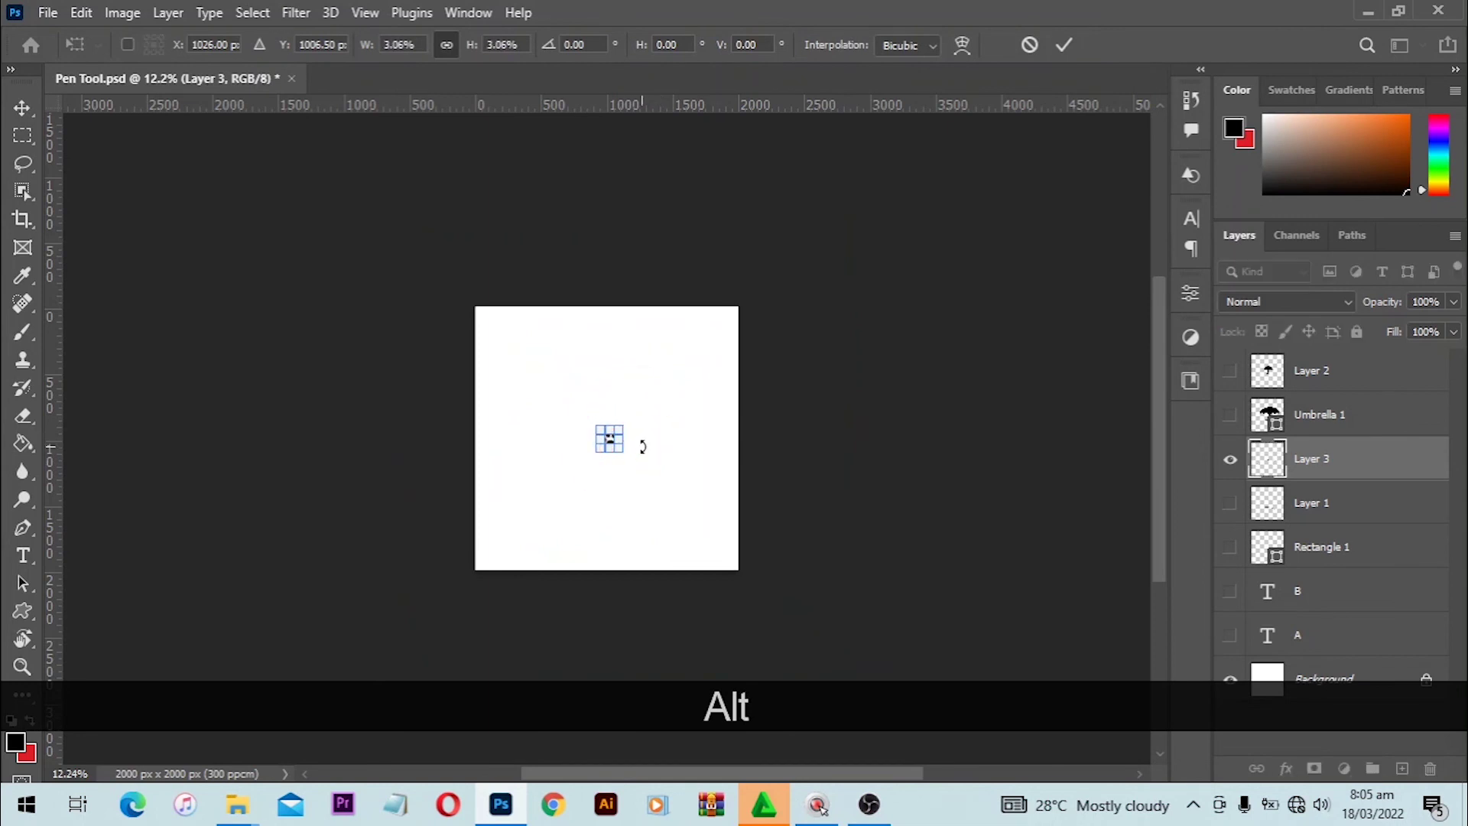
{"action": "key", "text": "Return"}
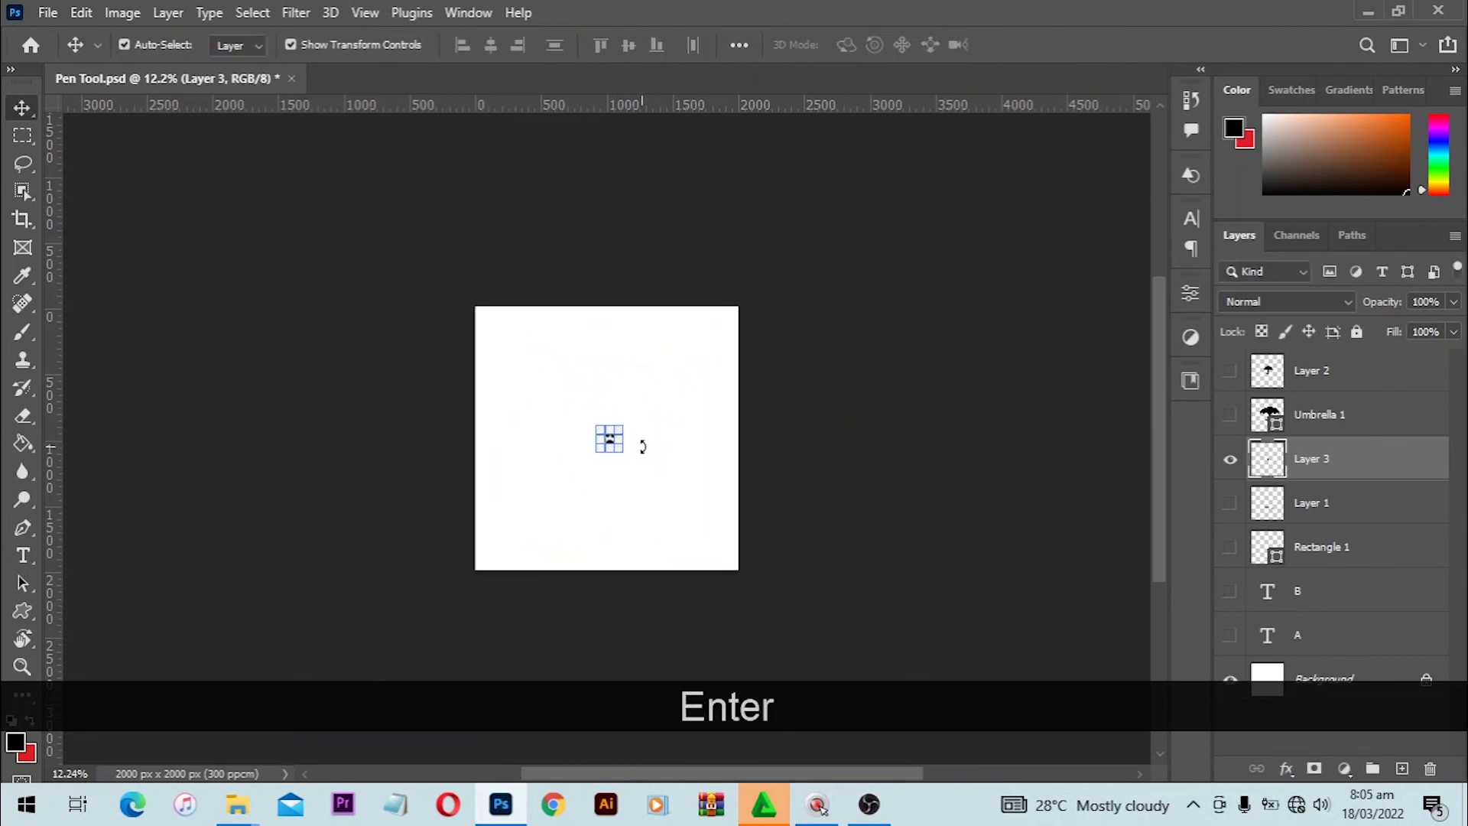
Scale the tiny pixel paw print up proportionally from its center to about 2912% so it extends beyond the canvas.
{"action": "key", "text": "alt"}
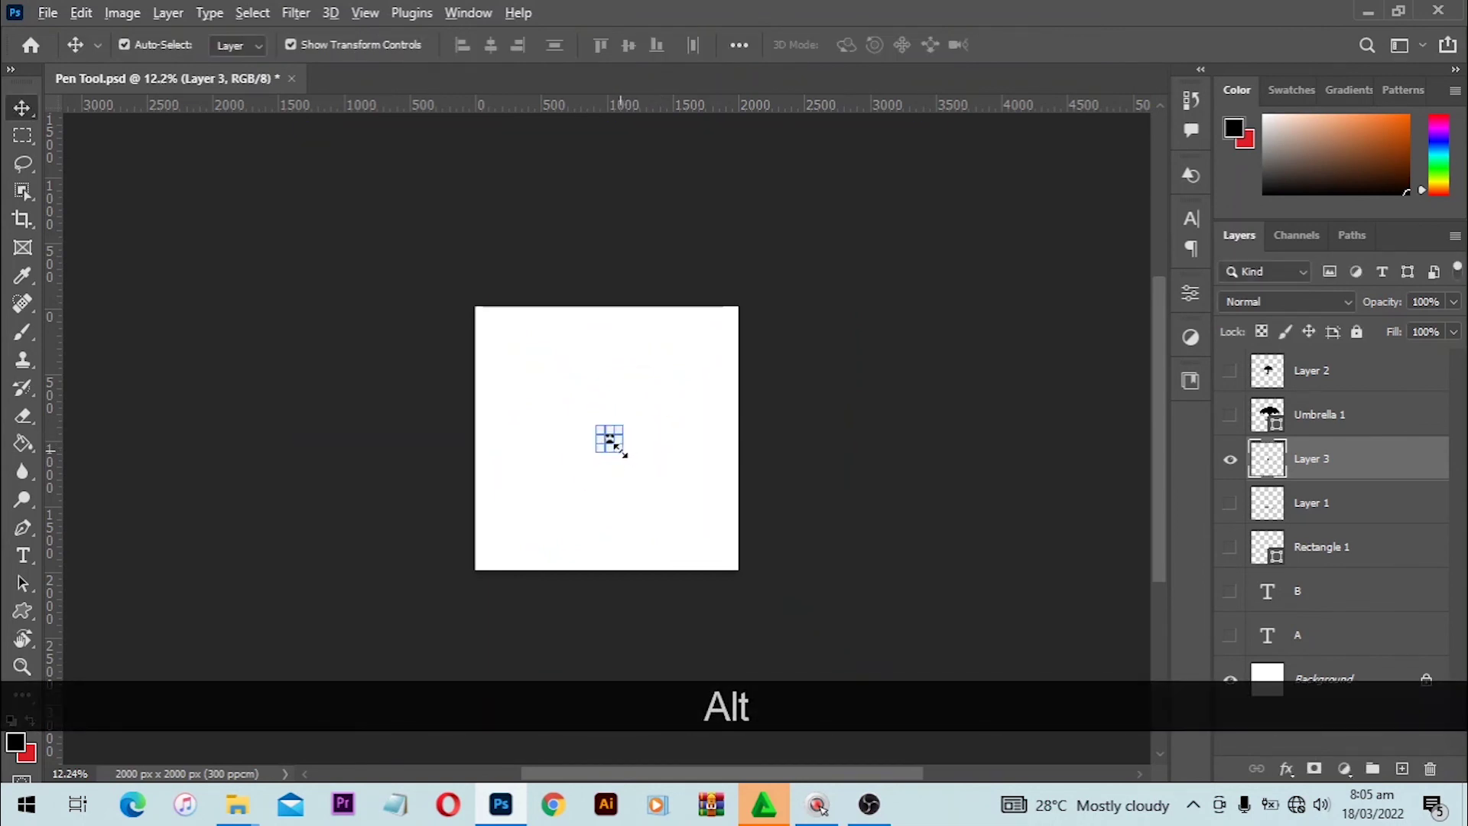
{"action": "left_click", "coordinate": [618, 448]}
{"action": "left_click_drag", "start_coordinate": [632, 476], "coordinate": [918, 612]}
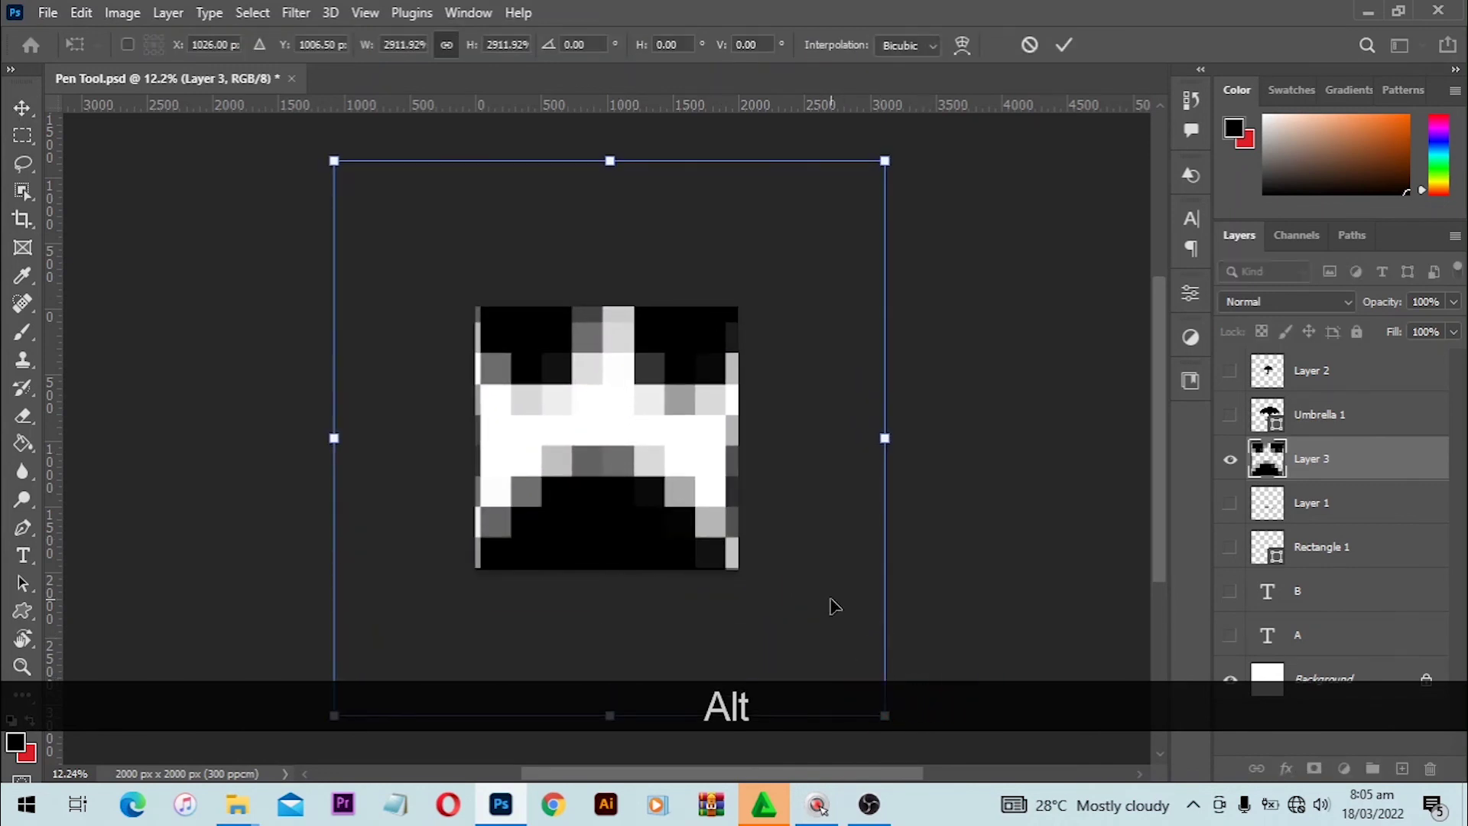
{"action": "key", "text": "Return"}
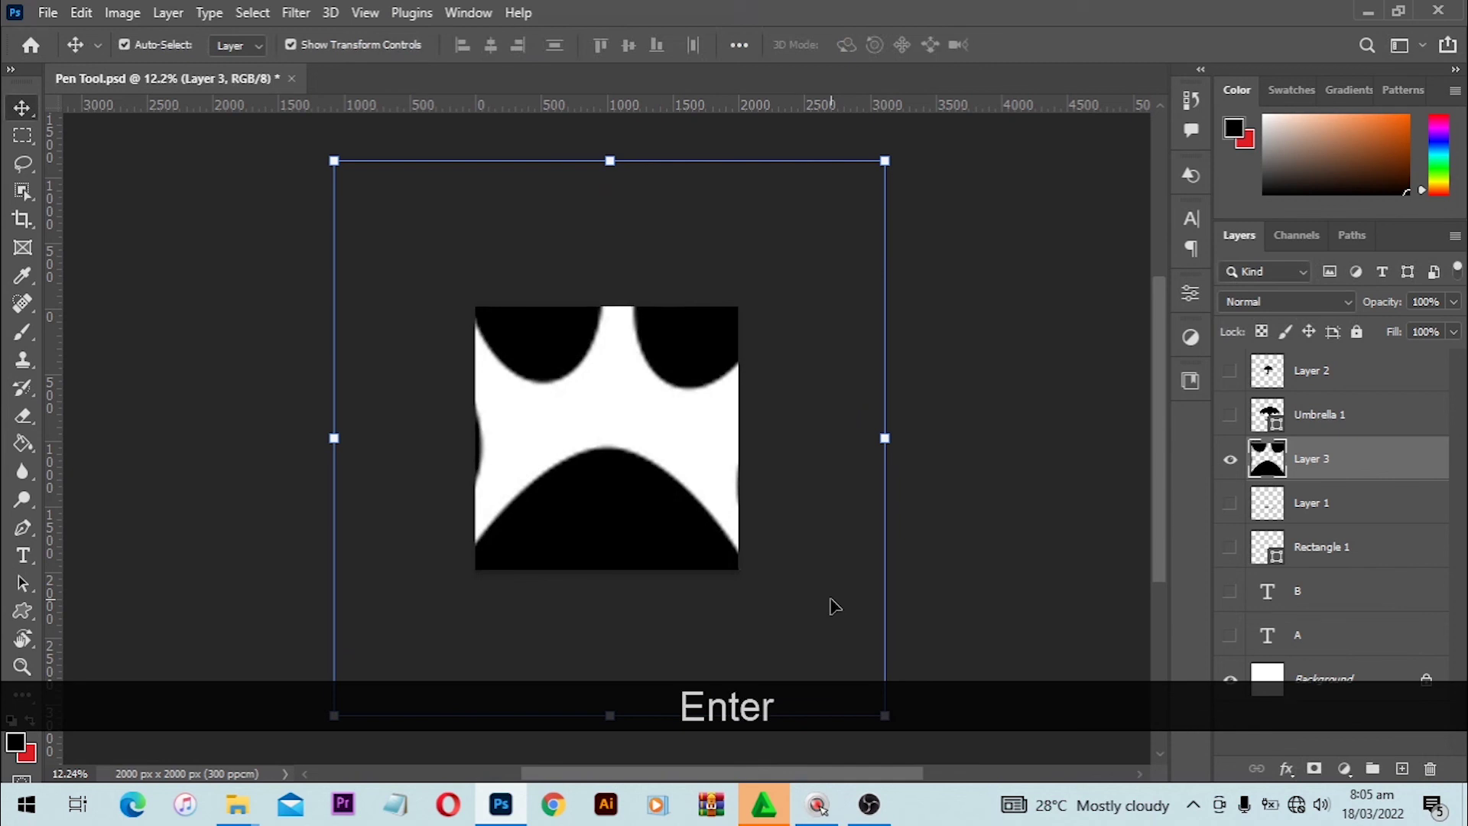
Inspect the enlarged pixel paw print's edges with the canvas fitted to the view, shifting the artwork sideways, and delete Layer 3.
{"action": "key", "text": "ctrl+0"}
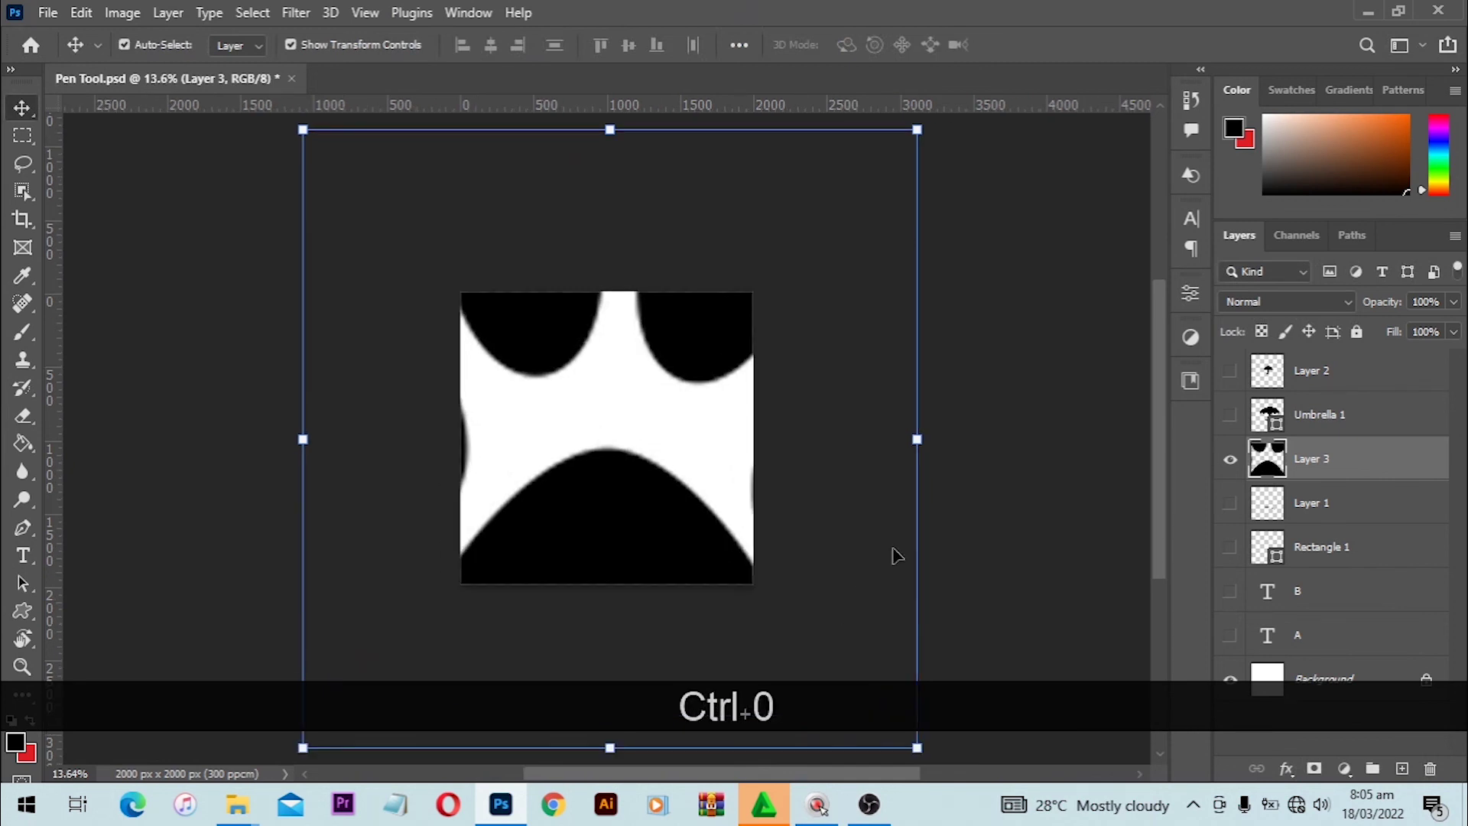
{"action": "left_click", "coordinate": [991, 480]}
{"action": "key", "text": "ctrl+0"}
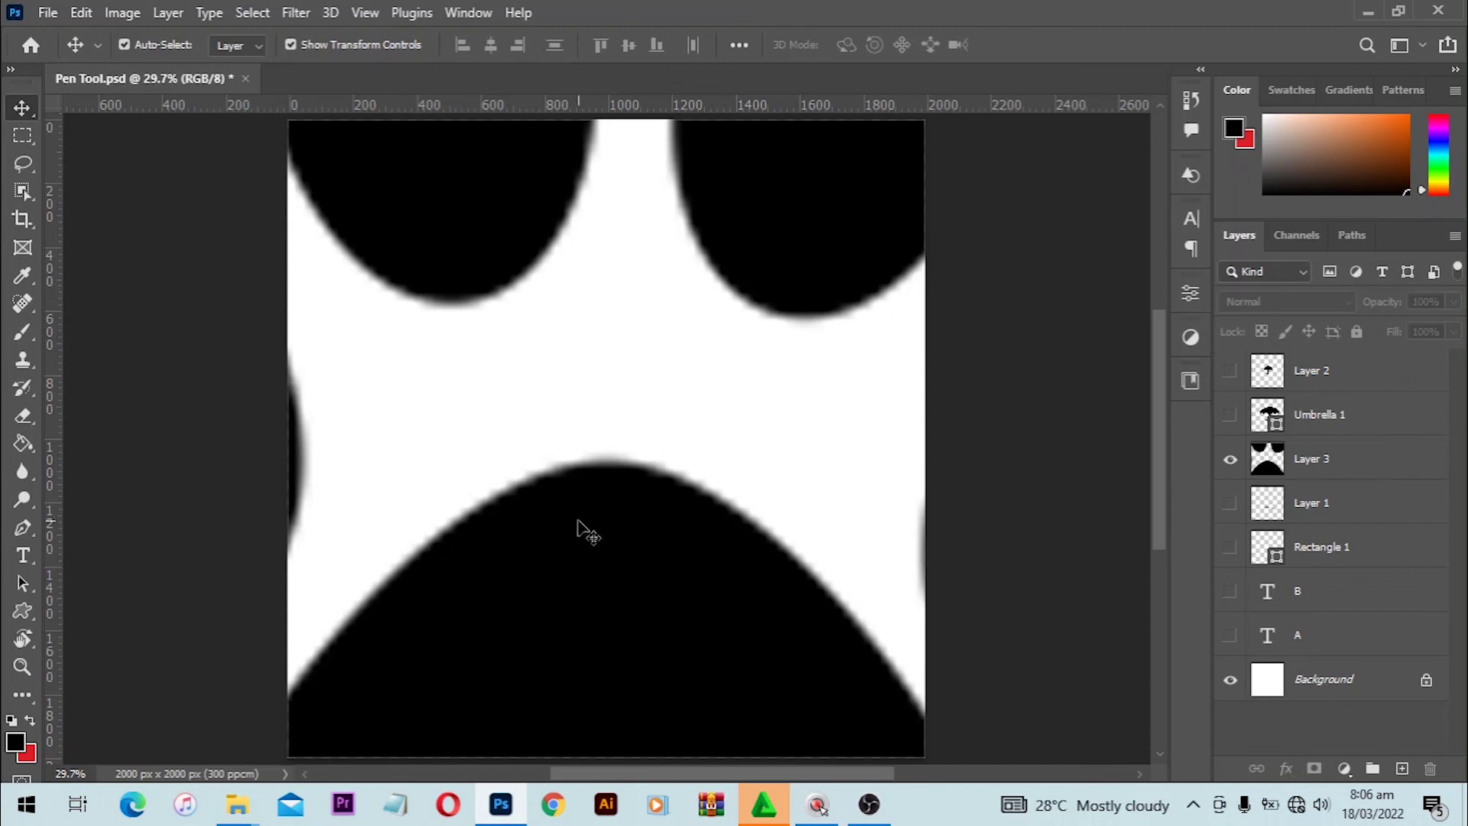
{"action": "left_click_drag", "start_coordinate": [583, 524], "coordinate": [658, 504]}
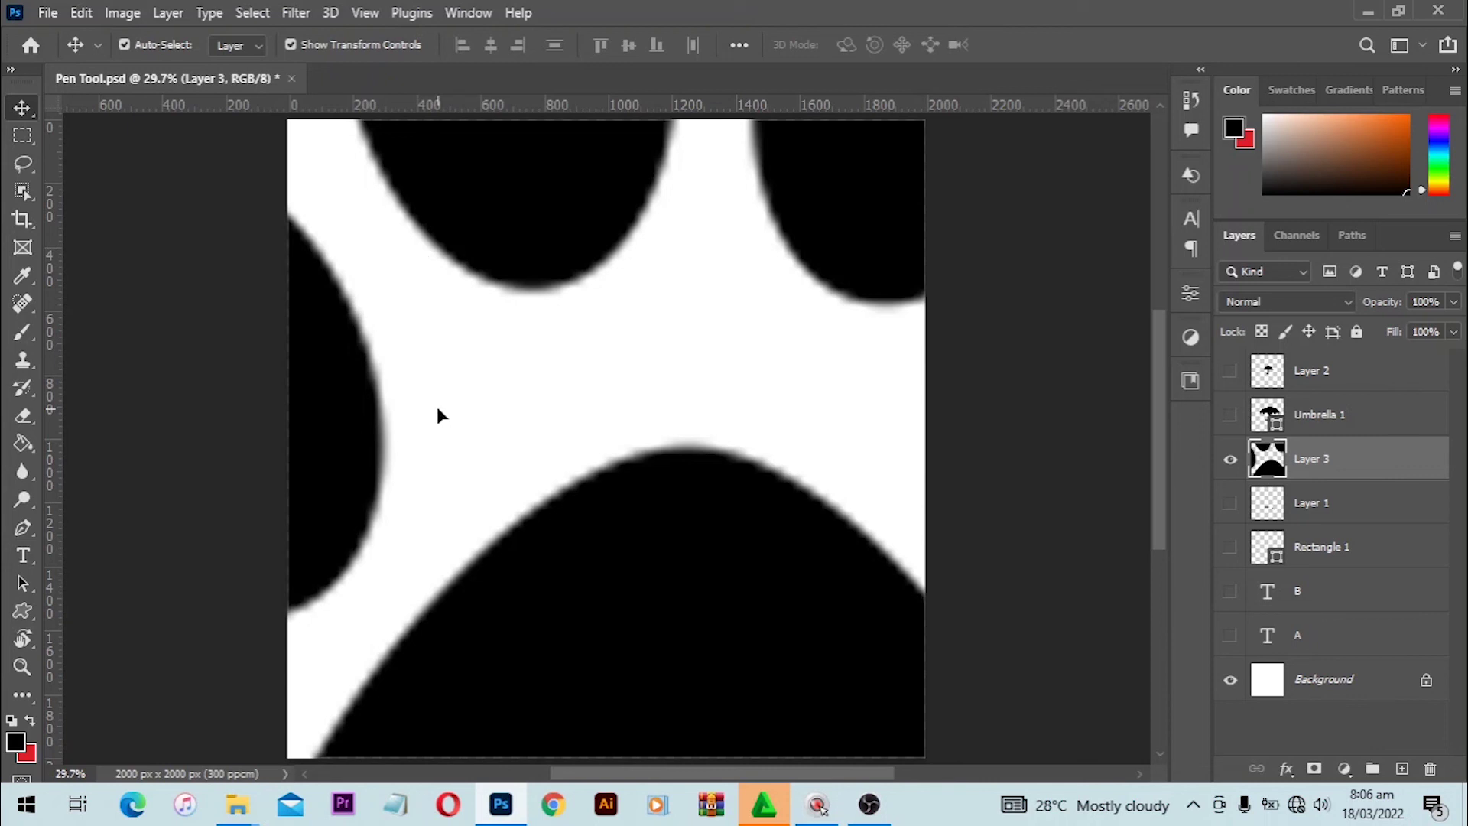
{"action": "key", "text": "Delete"}
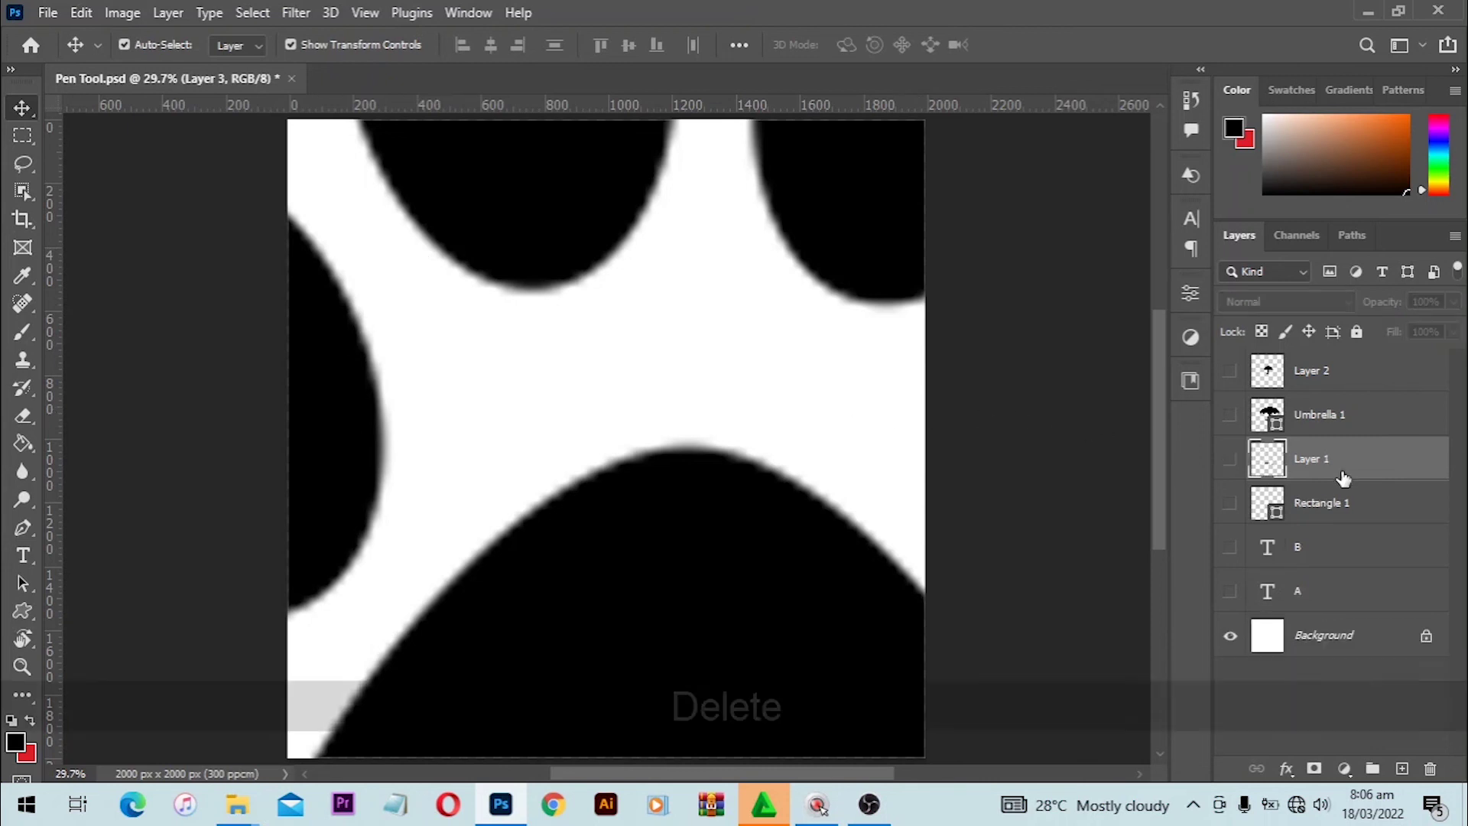